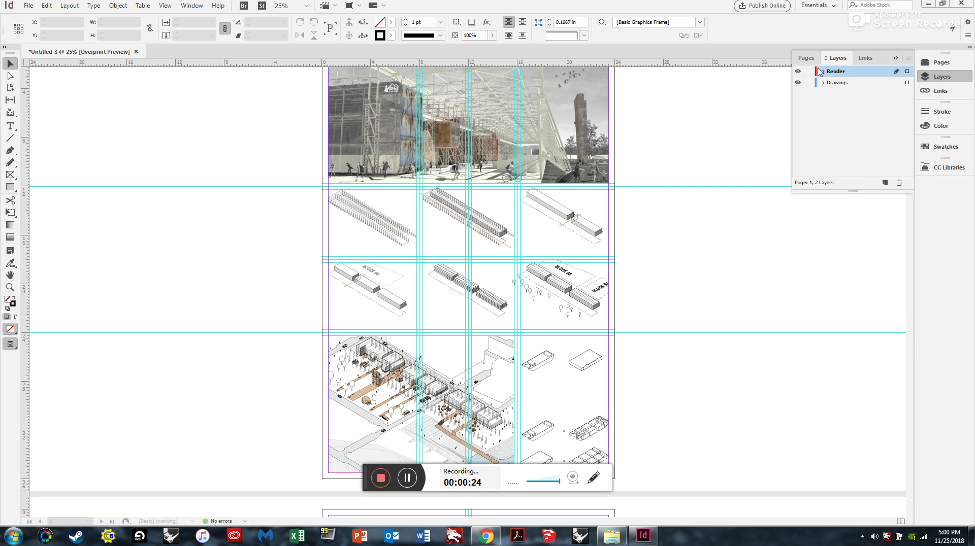
Create a new layer and name it Text
click(886, 184)
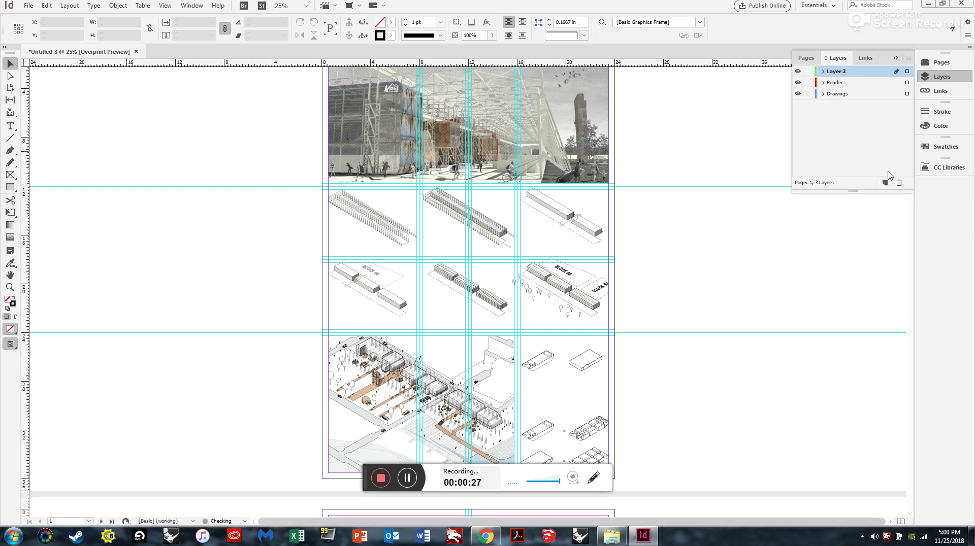
double_click(844, 72)
text(Text)
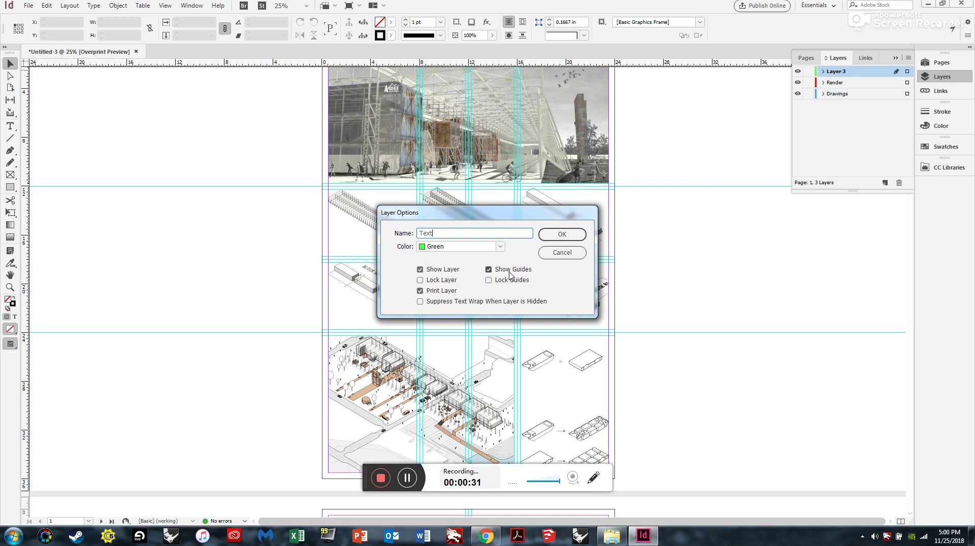
click(562, 234)
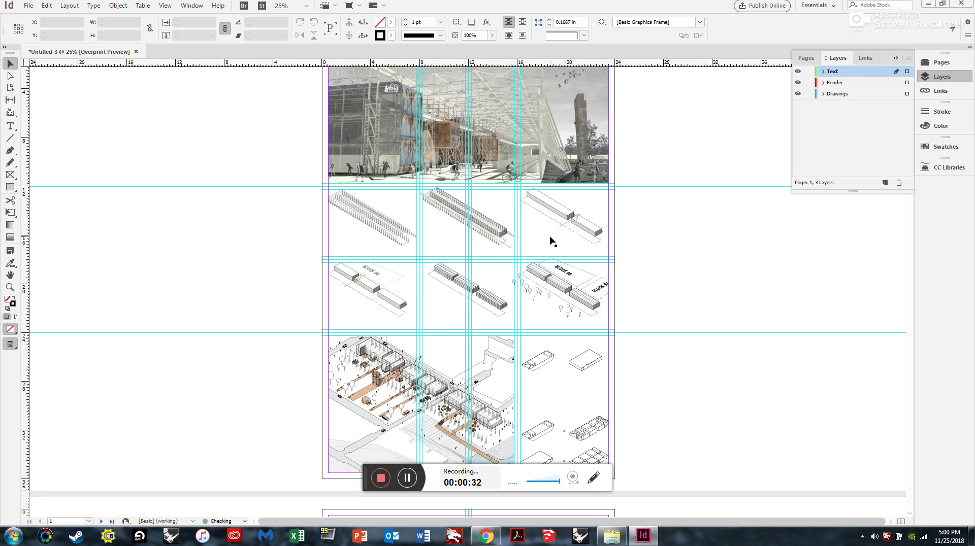
Create another layer above Text and name it Annotation Lines
click(885, 183)
double_click(843, 71)
text(Annotation Lines)
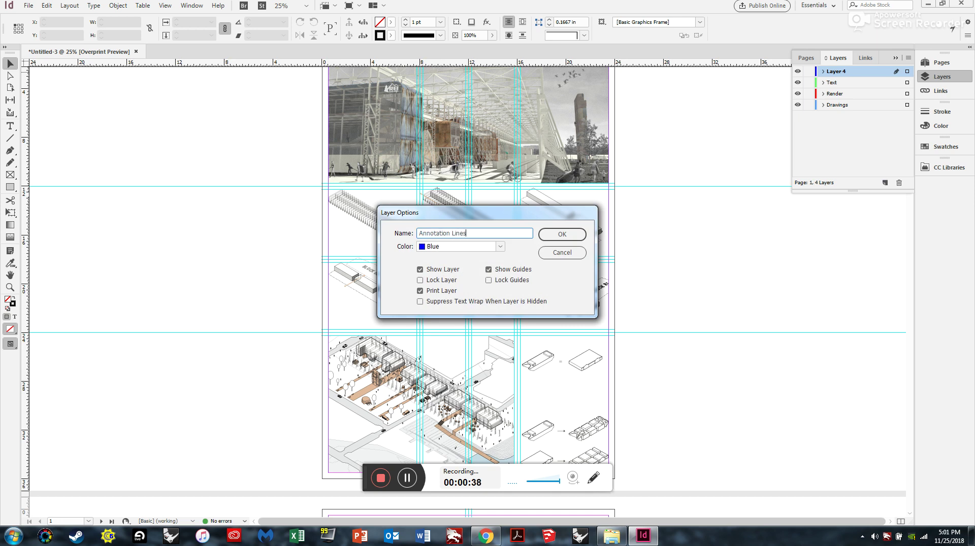
key(Return)
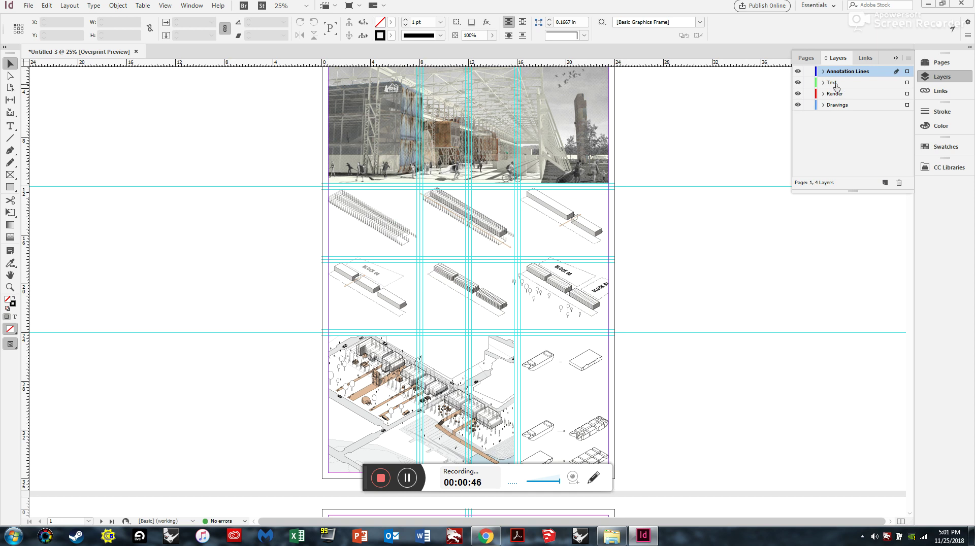
Make the Text layer active and leave its layer options as they are
click(870, 83)
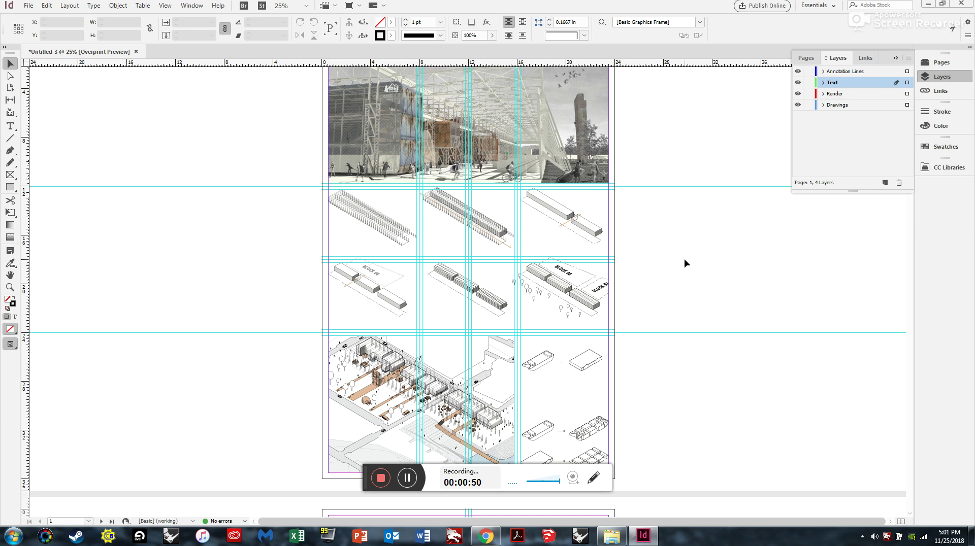
double_click(832, 82)
key(Return)
Look over the drawings and render on page 1 and the layouts of the following pages
scroll(645, 195, up, 3)
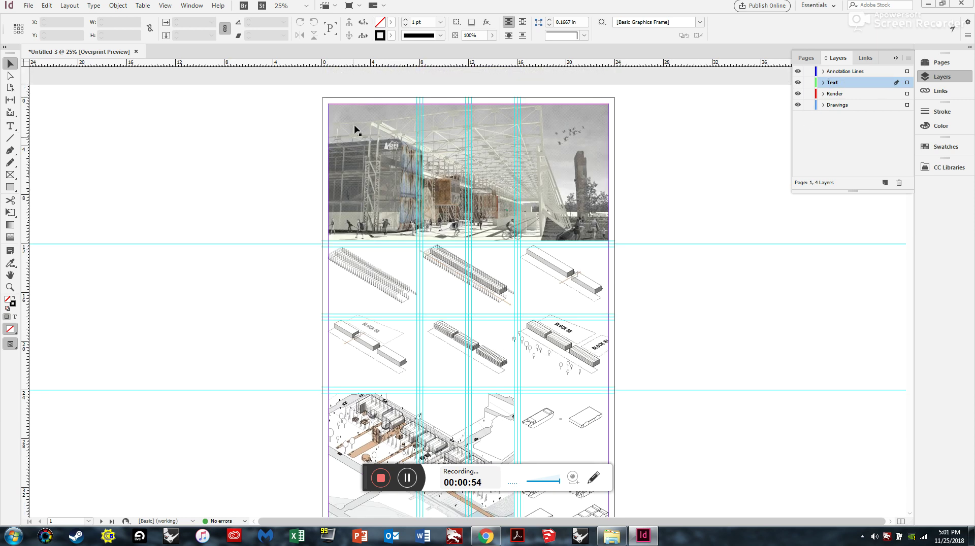
scroll(537, 178, down, 6)
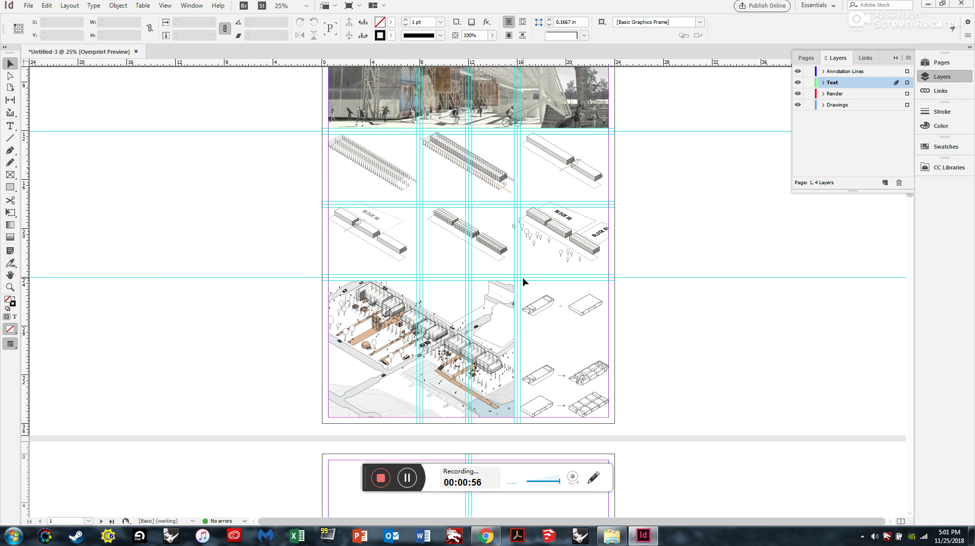
scroll(525, 280, up, 2)
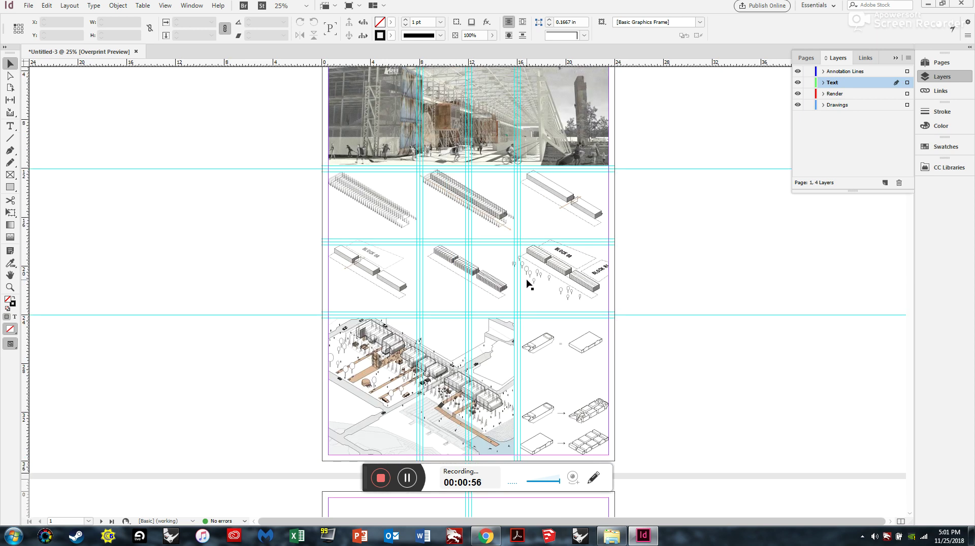
click(942, 63)
scroll(544, 269, up, 2)
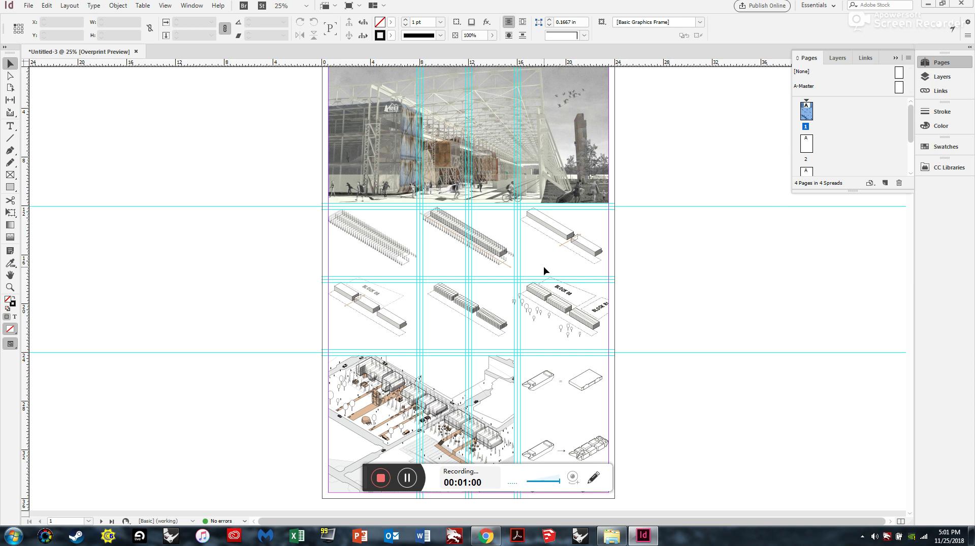
scroll(544, 268, up, 2)
scroll(397, 106, down, 2)
scroll(467, 293, up, 1)
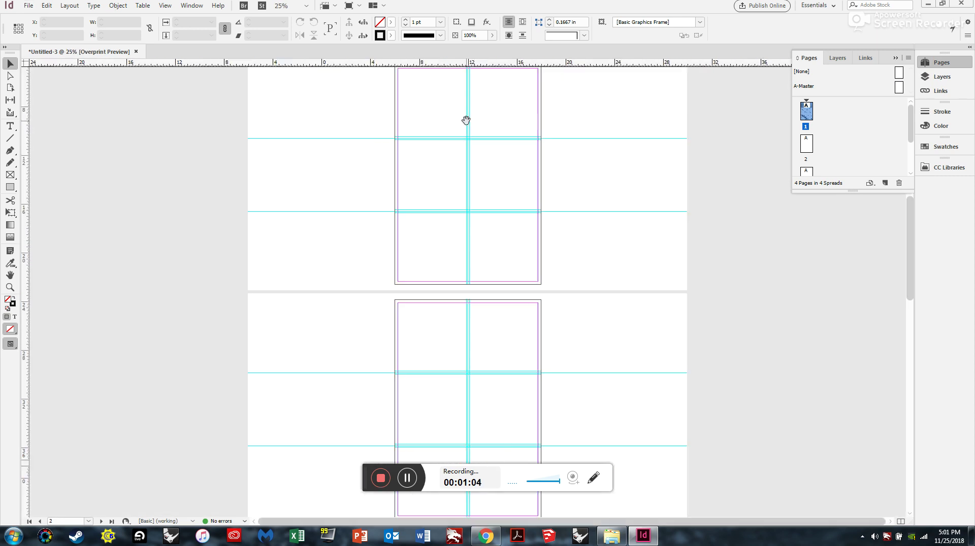
scroll(465, 120, up, 1)
scroll(530, 298, up, 10)
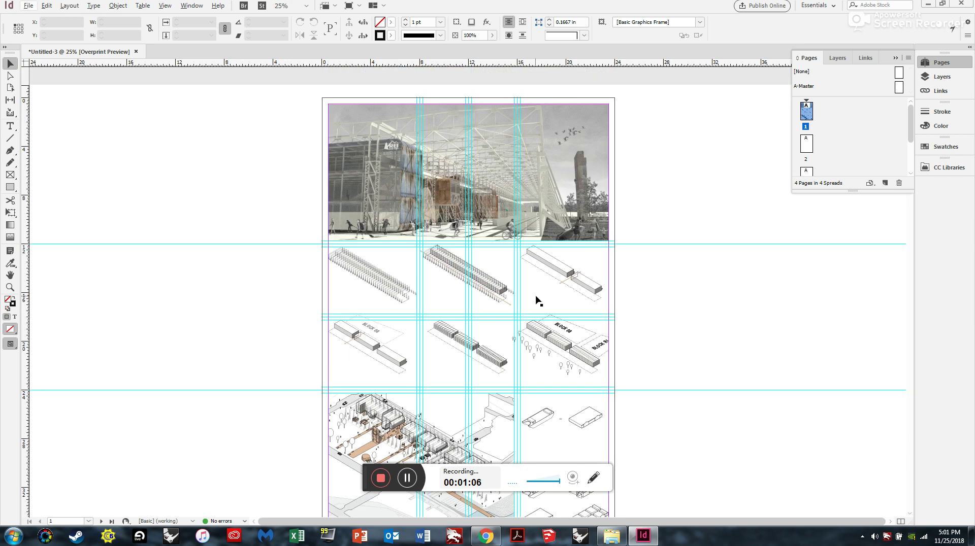
Open the A-Master page for editing at its upper area
double_click(897, 88)
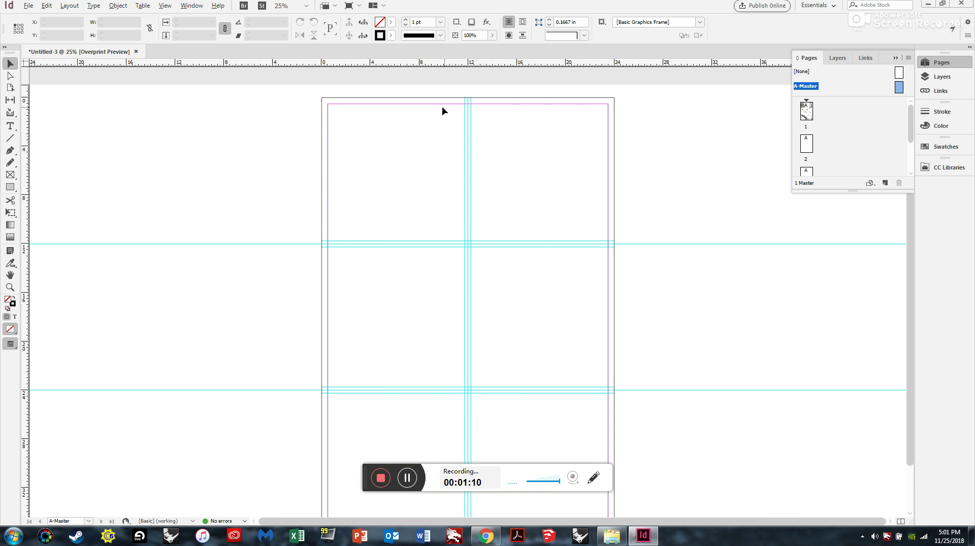
scroll(409, 100, up, 2)
scroll(136, 124, down, 1)
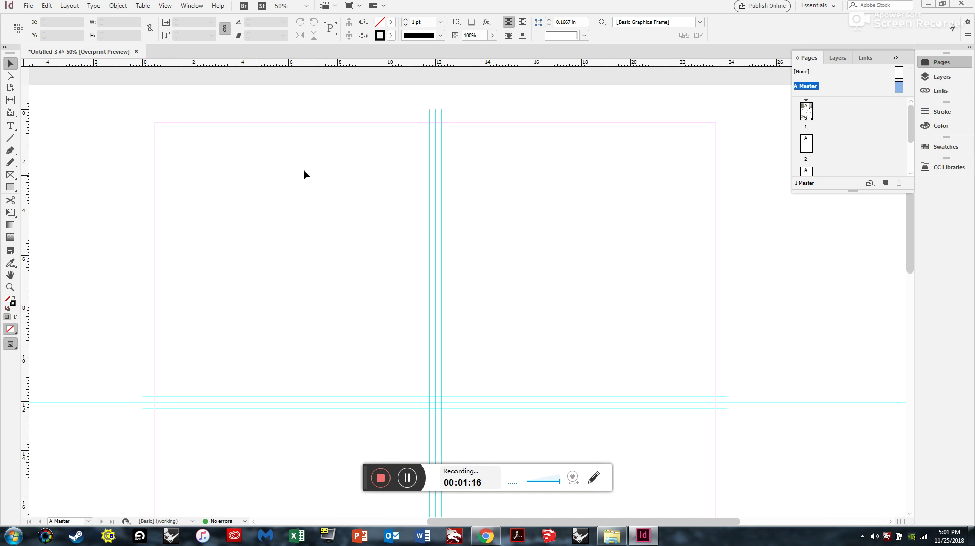
Draw a text frame across the master page's upper margin area, about 23 in wide and 3.375 in high
click(10, 126)
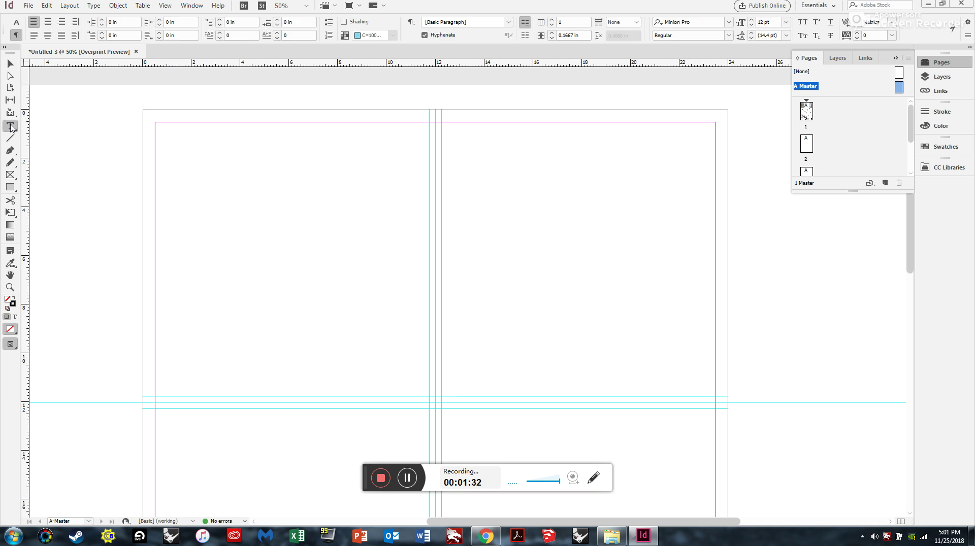
drag(159, 127, 714, 204)
key(ctrl+1)
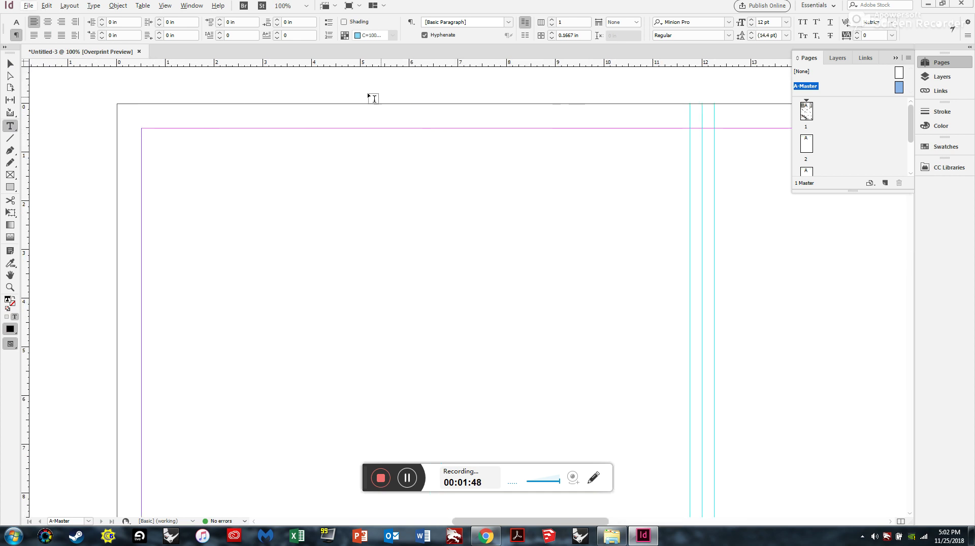
key(ctrl+minus)
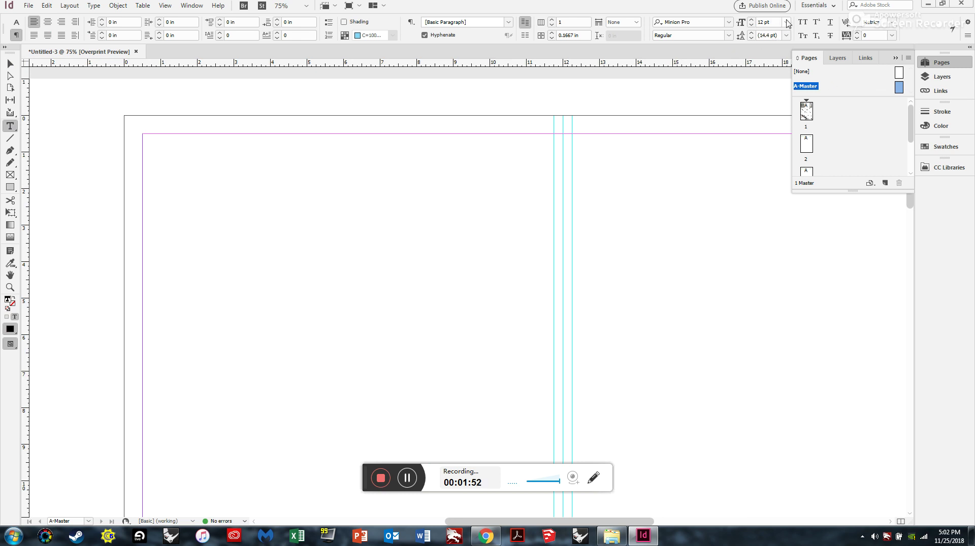
Set the font size in the new text frame to 60 pt
click(787, 22)
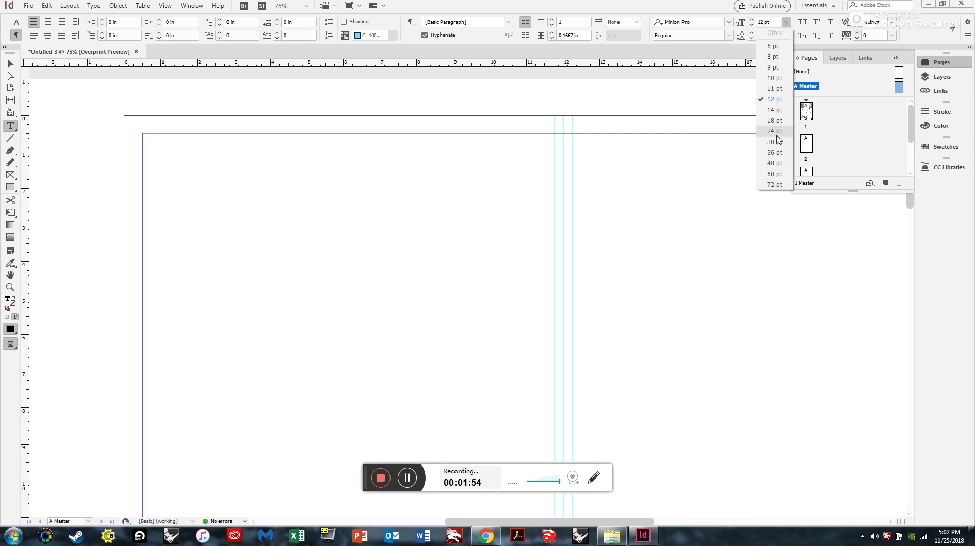
click(775, 174)
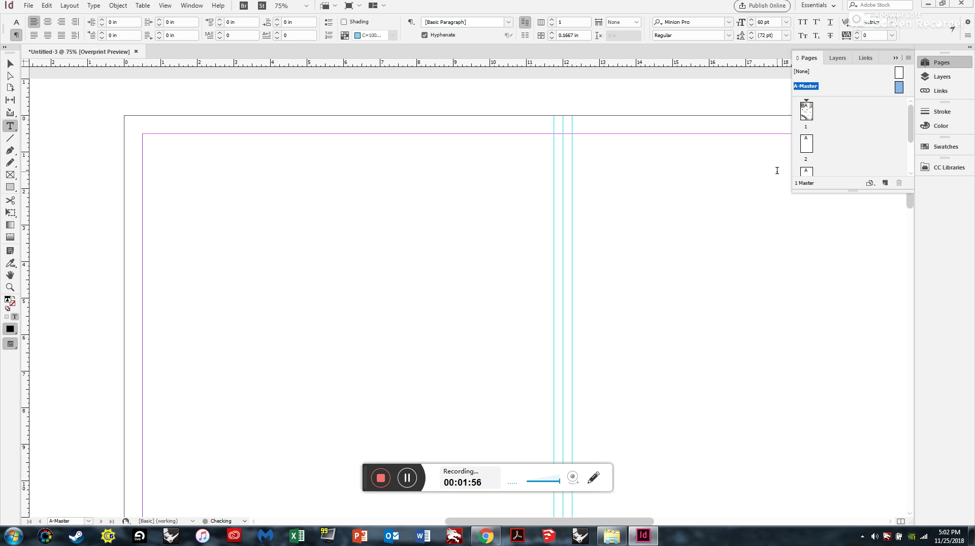
key(ctrl+minus)
key(ctrl+minus)
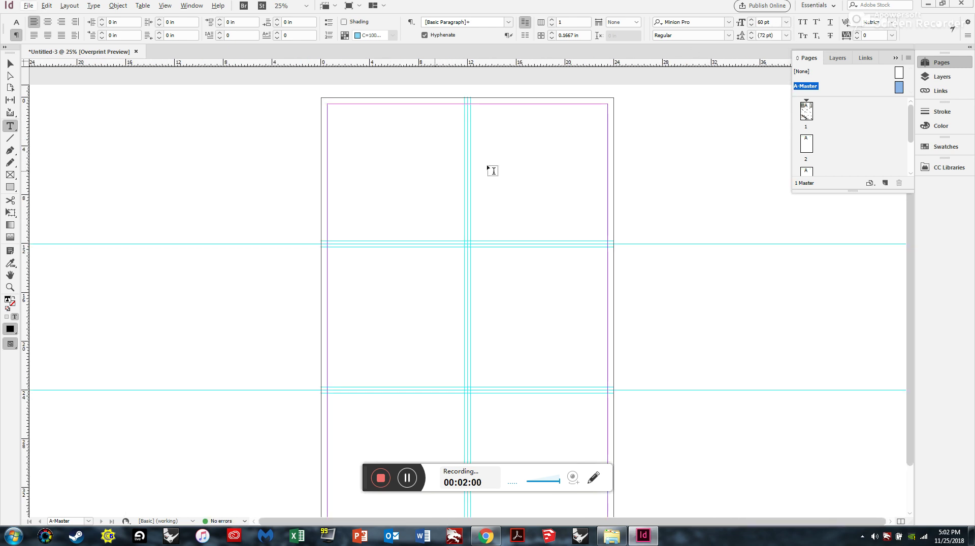
key(ctrl+equal)
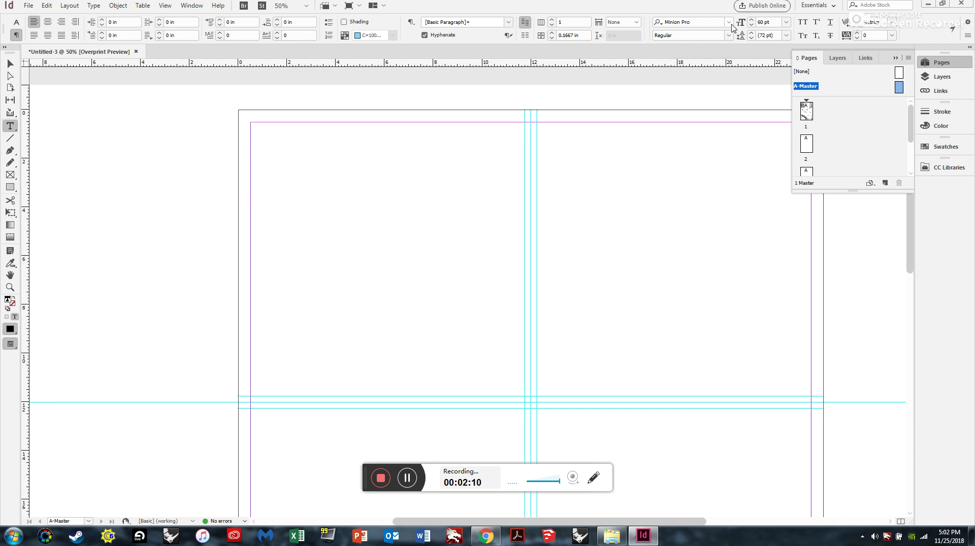
Browse the installed fonts and set the text frame's font to Abel
click(729, 23)
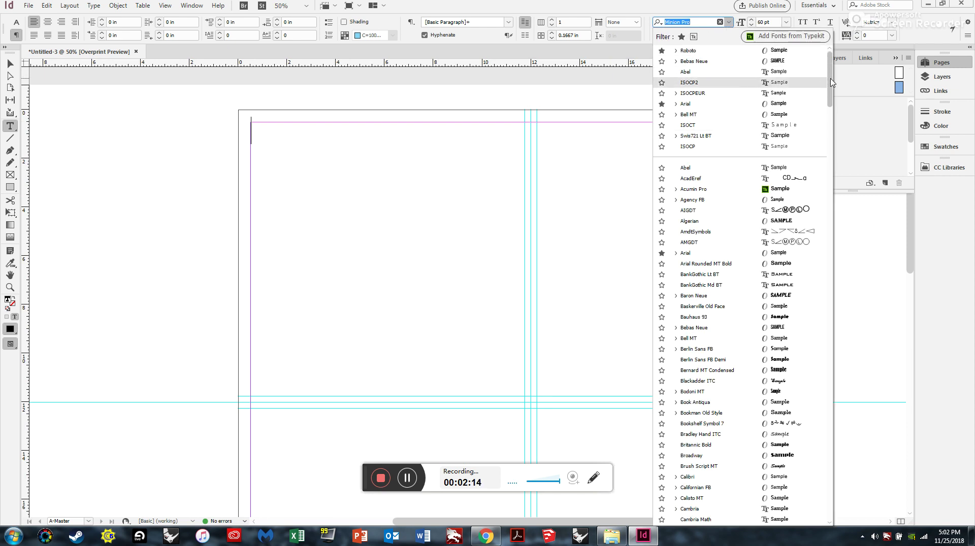
drag(831, 86, 839, 54)
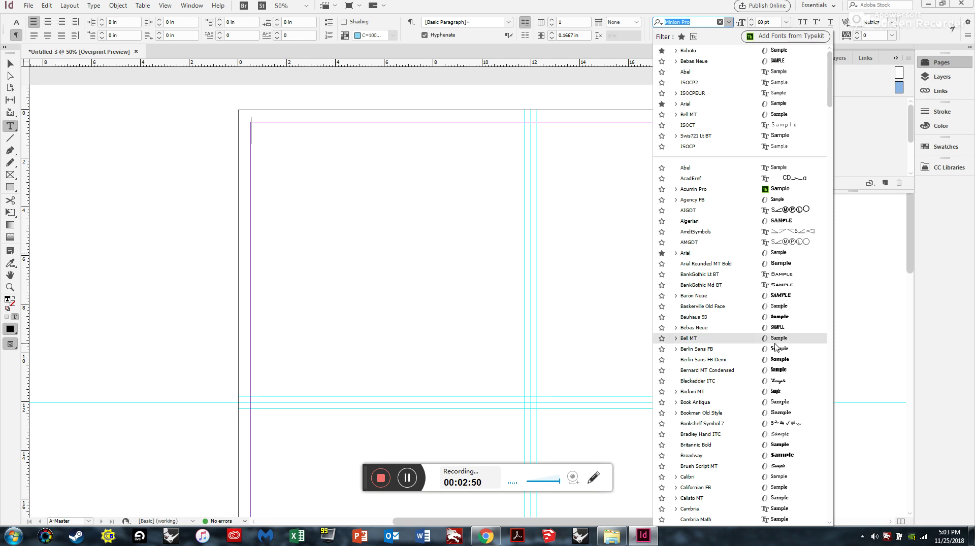
click(725, 71)
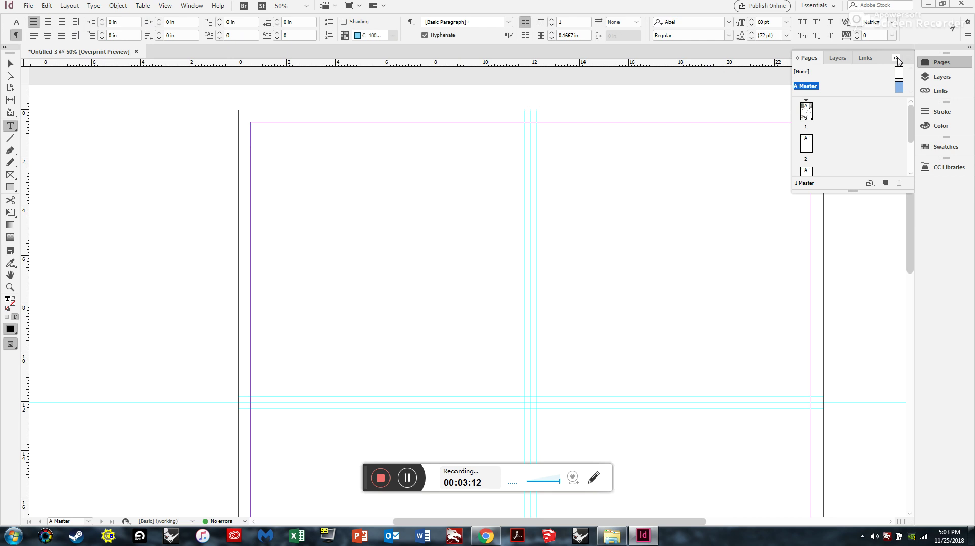
Collapse the page overview and enter the placeholder text TITLE in the master page's text frame
click(896, 59)
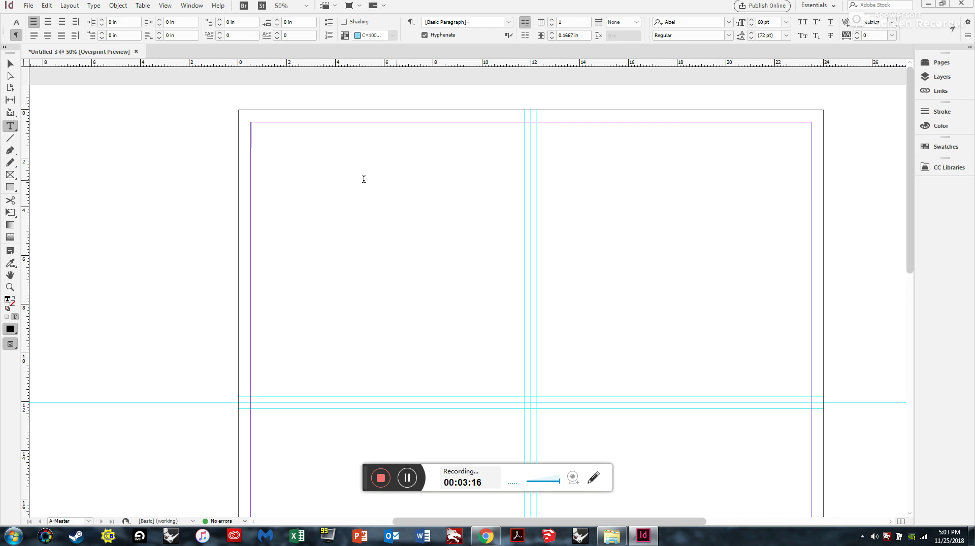
text(TITLE)
key(Escape)
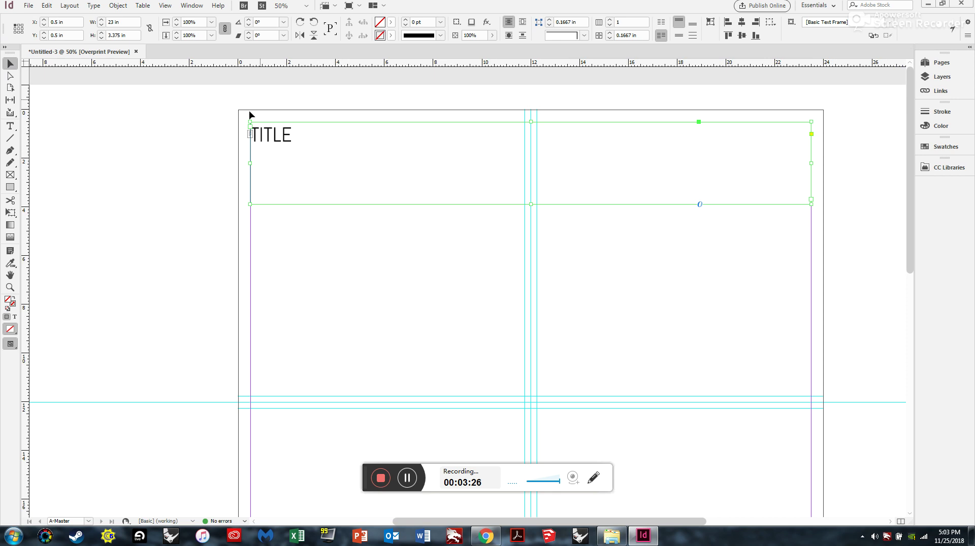
Switch back and forth between editing the TITLE text and selecting its frame
click(152, 150)
click(313, 138)
double_click(313, 138)
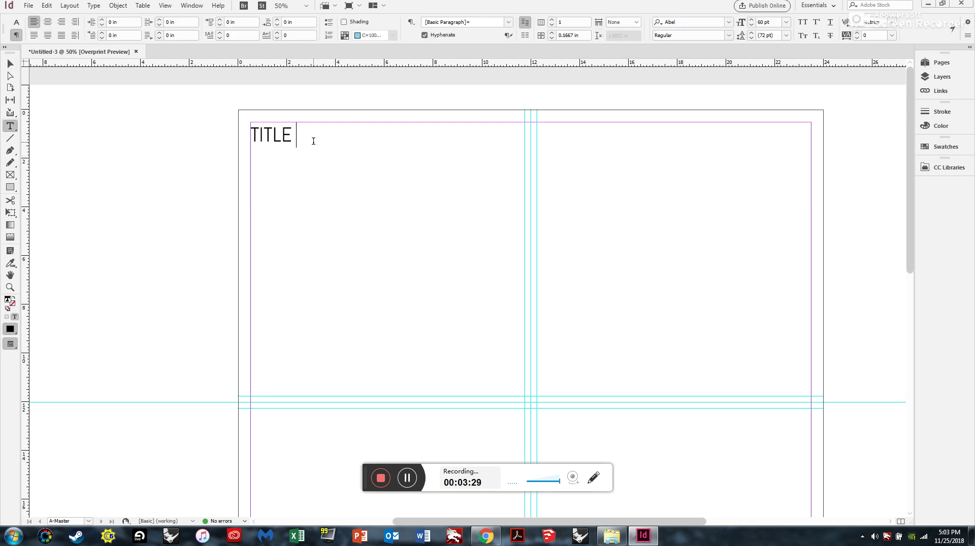
click(10, 64)
click(215, 163)
click(285, 141)
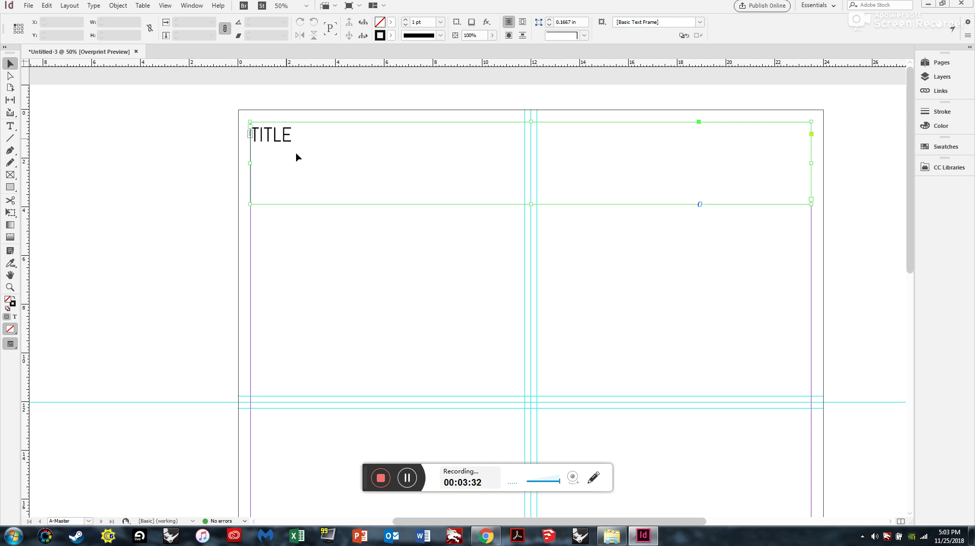
double_click(298, 138)
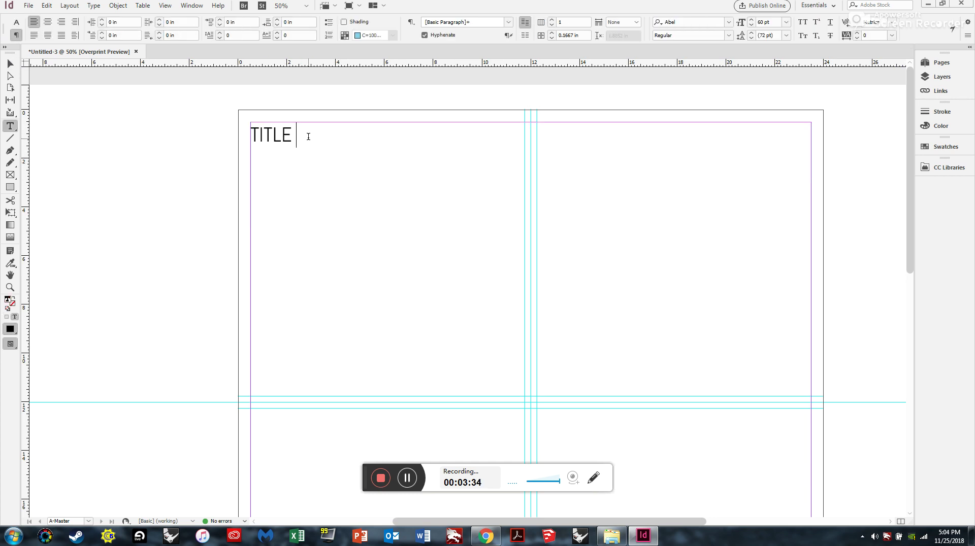
click(10, 64)
click(231, 179)
click(285, 145)
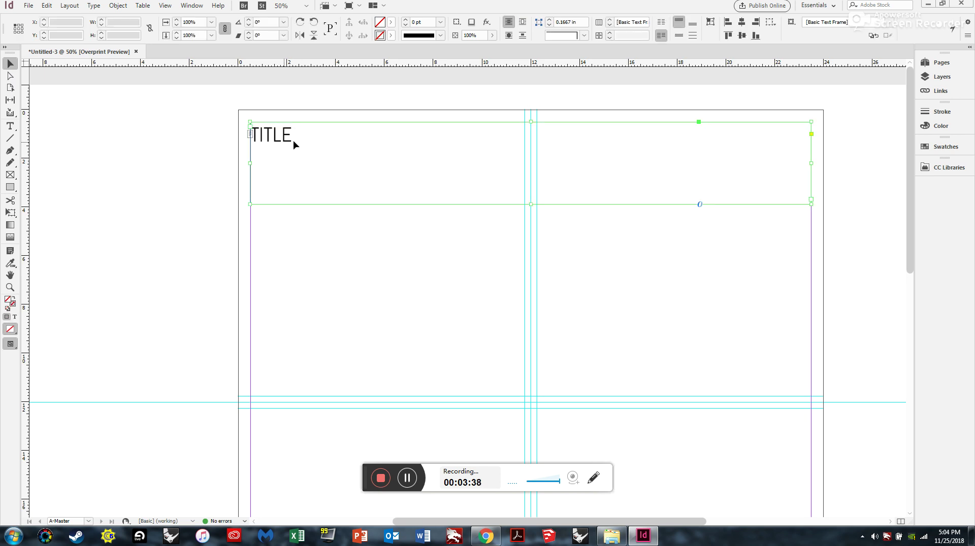
Try adding a letter after TITLE, remove it and return to selecting the frame
double_click(324, 145)
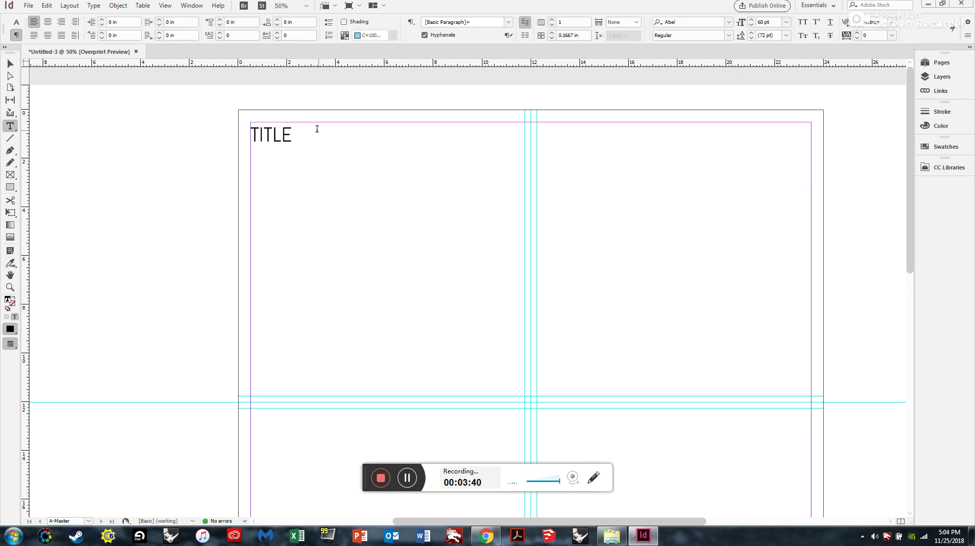
text(g)
key(BackSpace)
key(Escape)
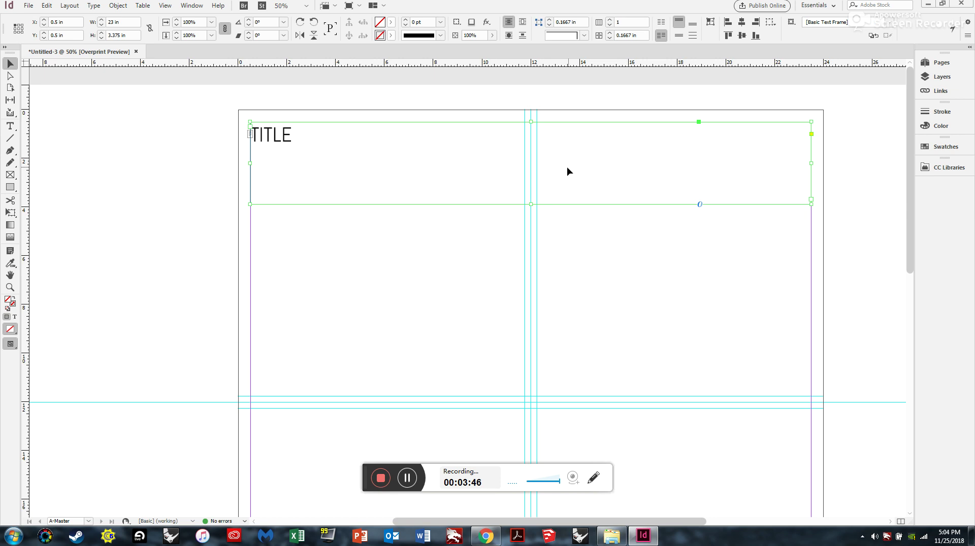
Examine how the TITLE text sits against the edges of its frame
scroll(276, 121, up, 2)
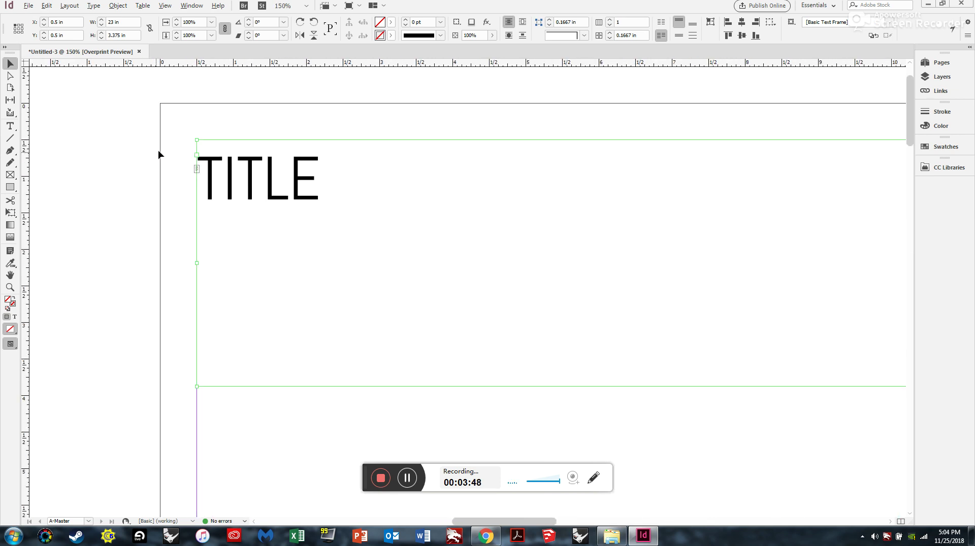
scroll(161, 157, down, 2)
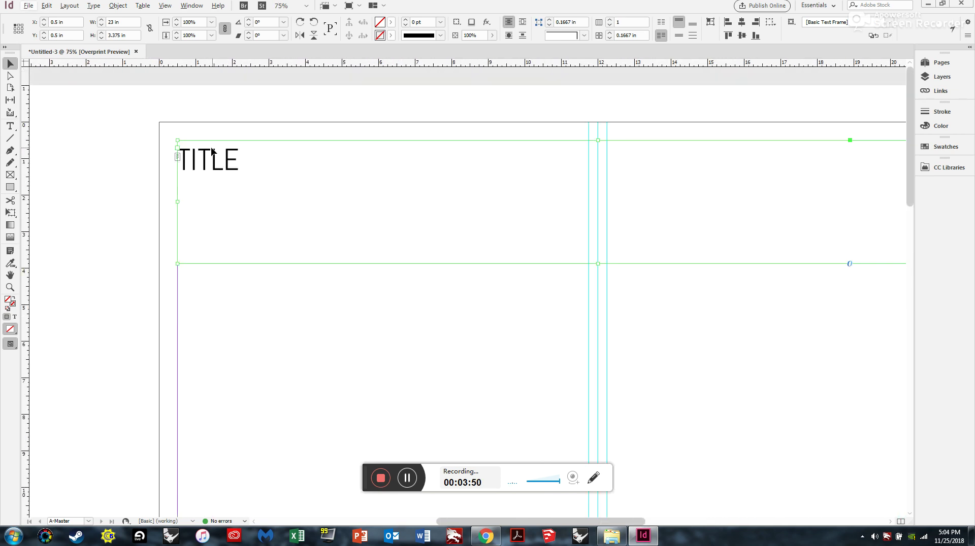
scroll(161, 140, up, 2)
scroll(237, 174, up, 2)
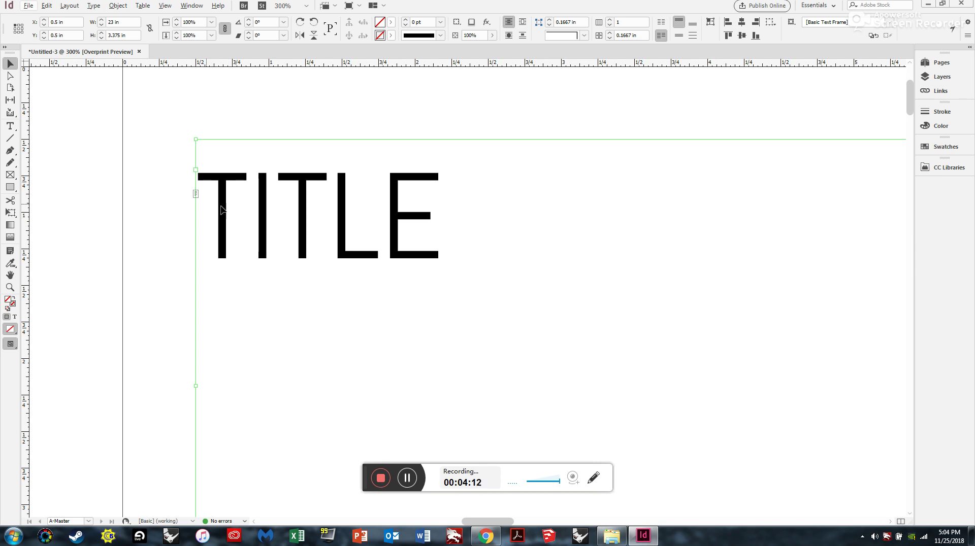
Move the TITLE frame to X 0.484 in, Y 0.267 in so the first T sits flush with the page's top and side margins
scroll(221, 205, down, 1)
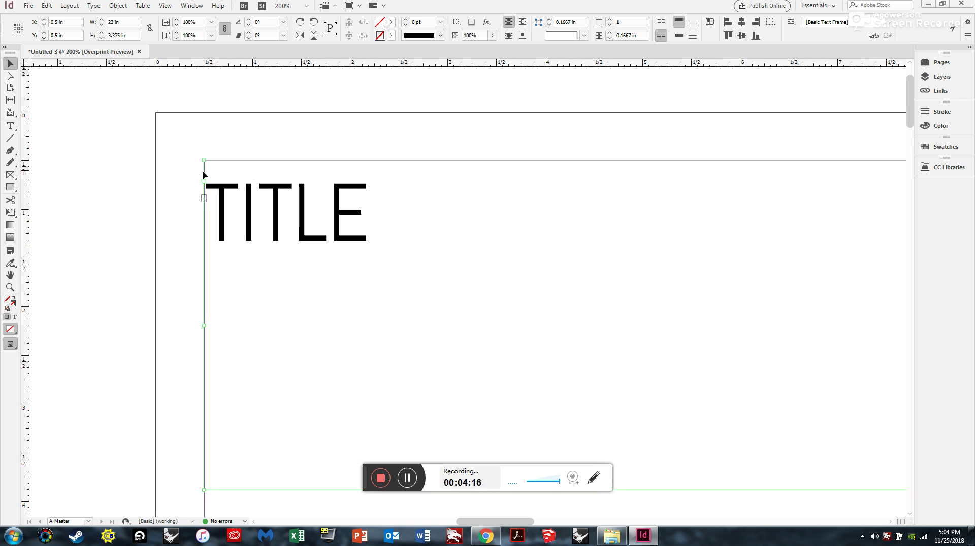
scroll(216, 173, up, 6)
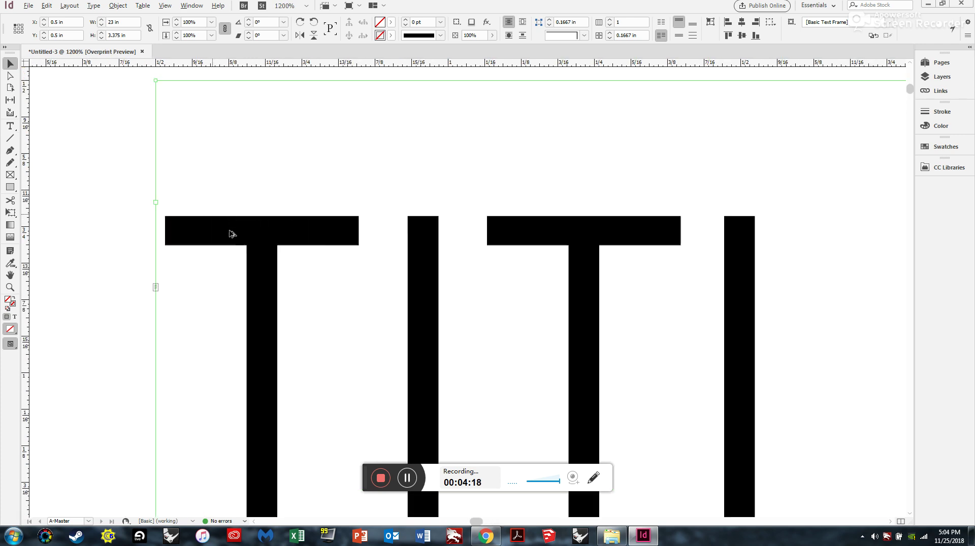
scroll(271, 291, down, 1)
drag(268, 276, 265, 207)
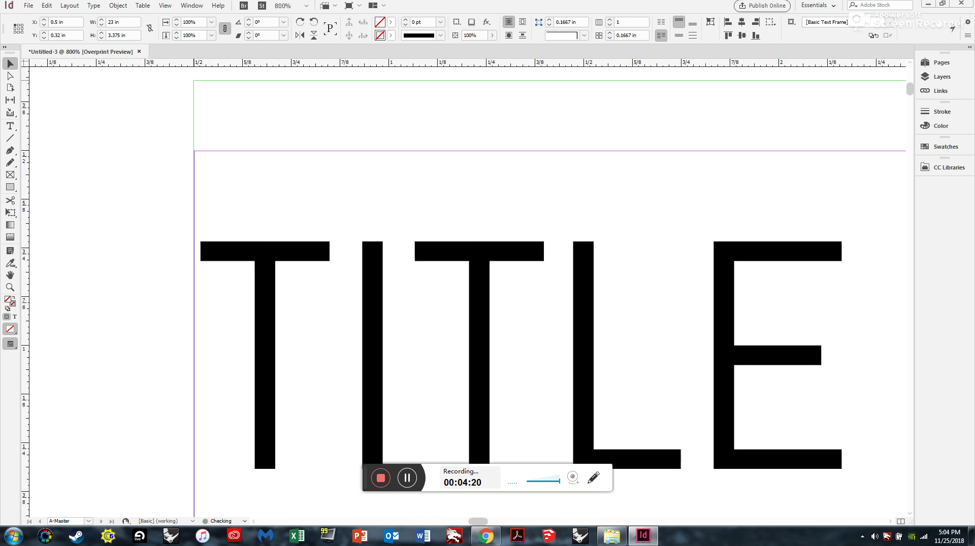
scroll(227, 167, up, 4)
drag(239, 240, 222, 208)
drag(164, 170, 164, 164)
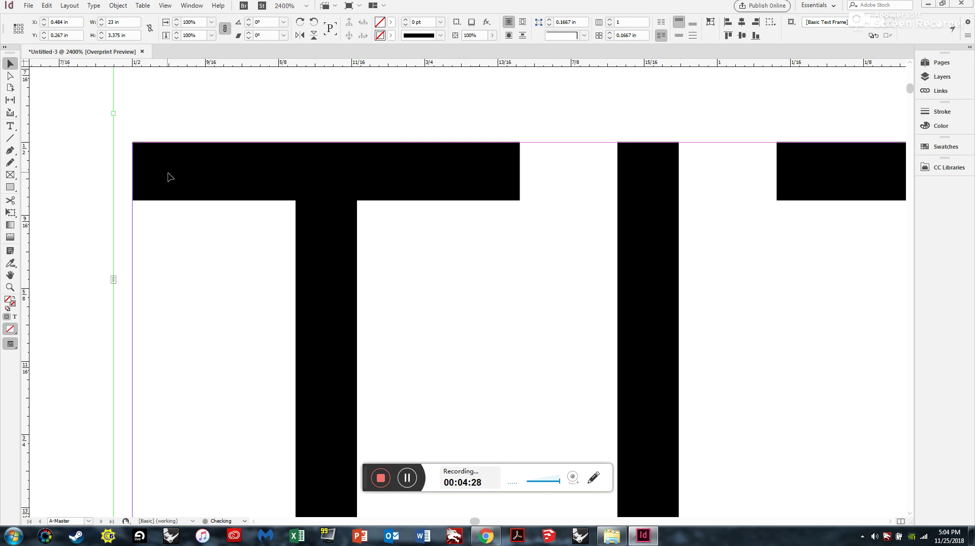
alt+scroll(93, 166, down, 5)
alt+scroll(99, 169, up, 5)
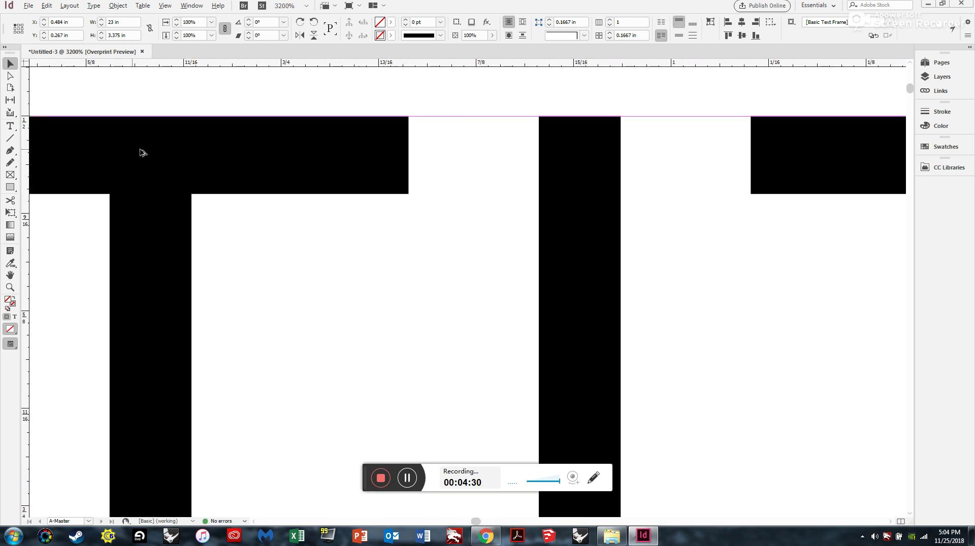
Shorten the TITLE frame from its lower edge to a height of about 1.23 in
alt+scroll(241, 192, down, 3)
alt+scroll(97, 190, down, 8)
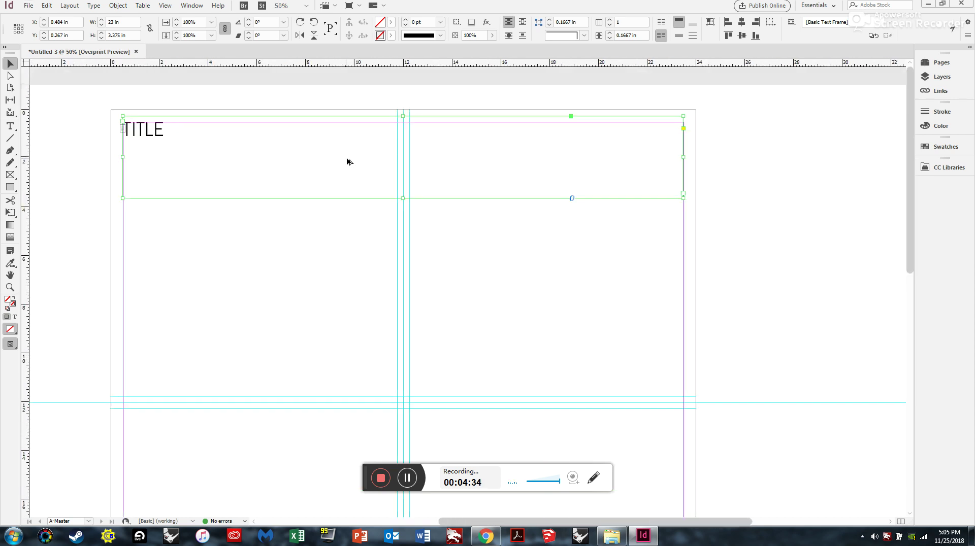
alt+scroll(211, 142, up, 1)
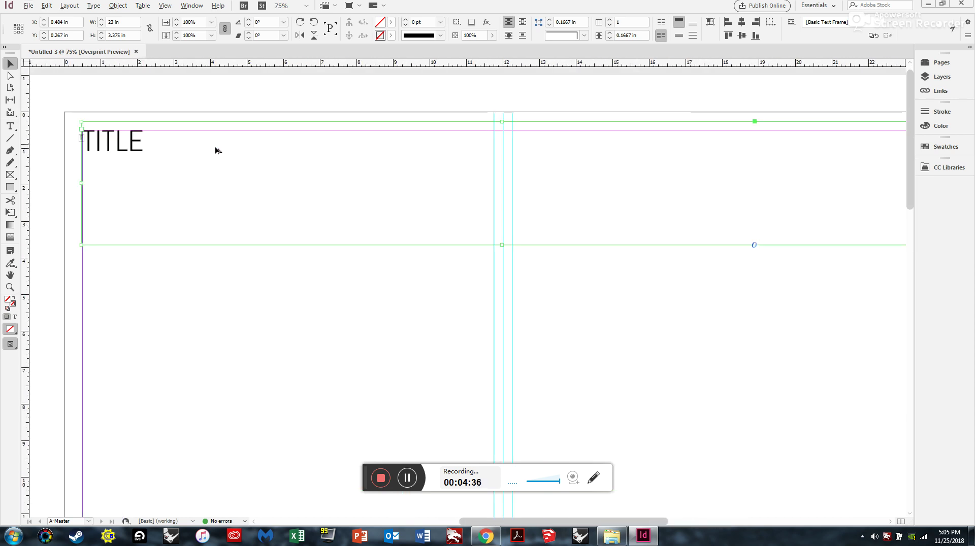
drag(502, 245, 503, 166)
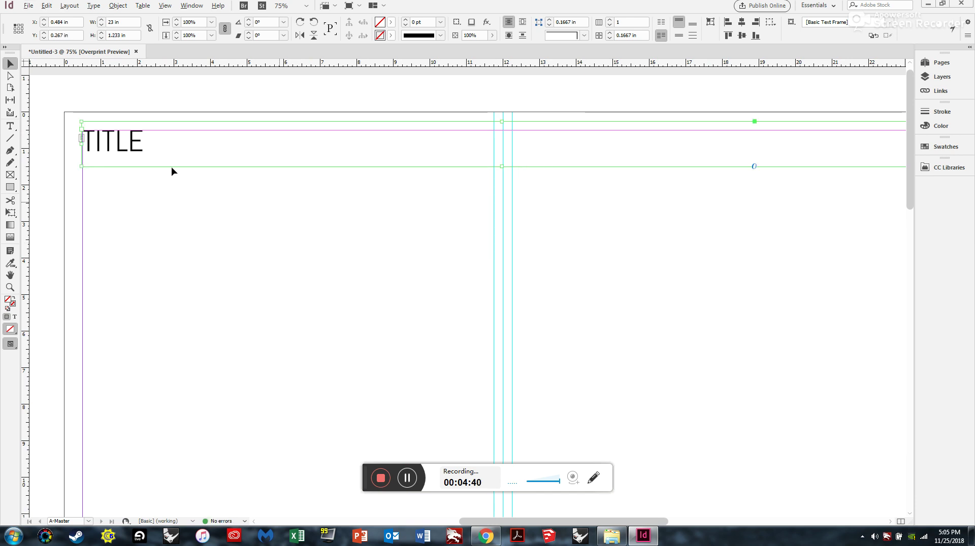
Add three horizontal page guides below the title at 2 in, 1.75 in and 2.25 in
drag(161, 66, 147, 183)
click(396, 235)
scroll(58, 186, up, 1)
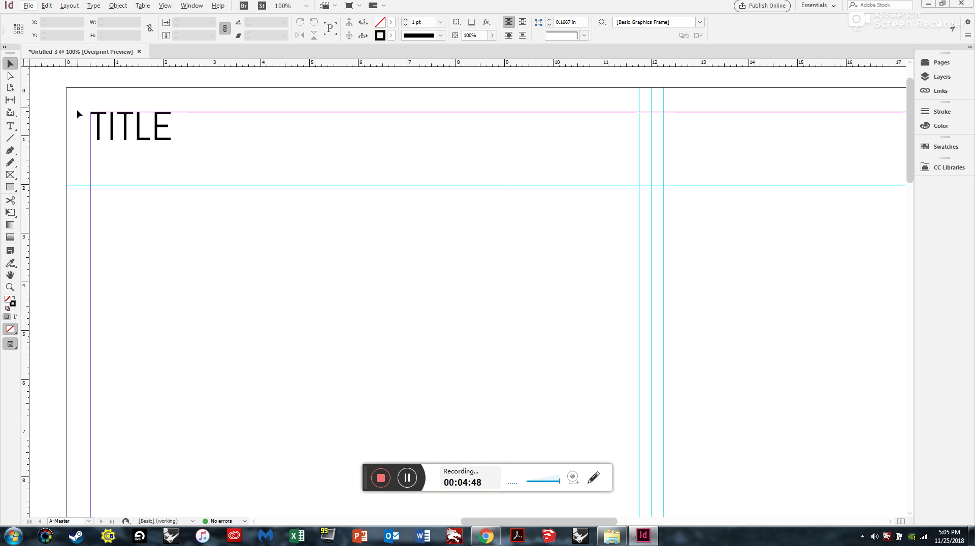
drag(156, 68, 144, 175)
click(169, 197)
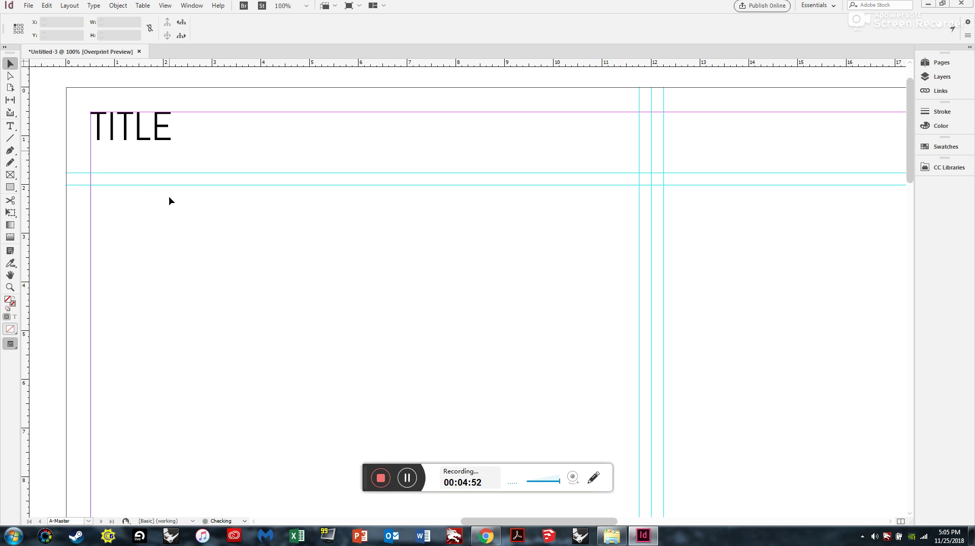
drag(164, 64, 163, 204)
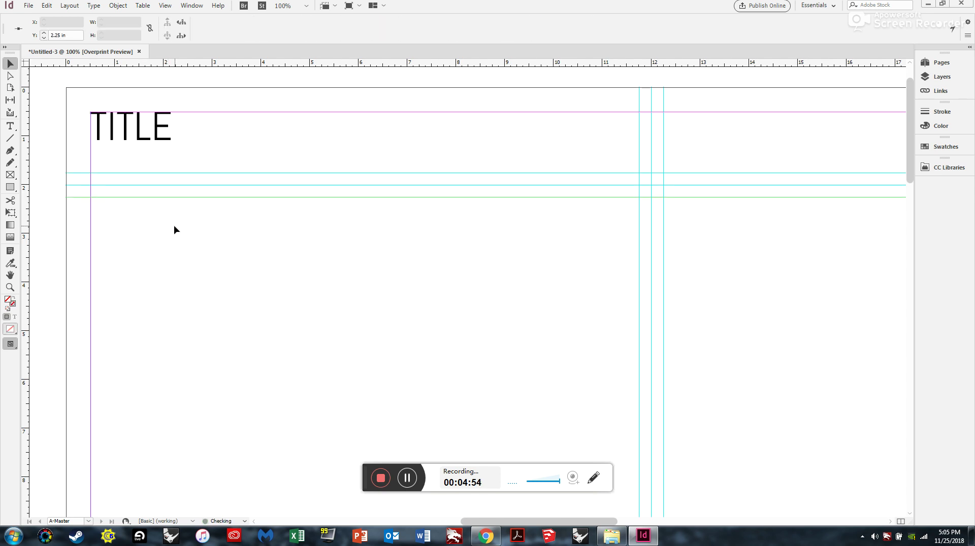
Extend the lower edge of the TITLE frame to the uppermost new guide, for a height of 1.483 in
scroll(152, 240, down, 3)
scroll(233, 183, up, 1)
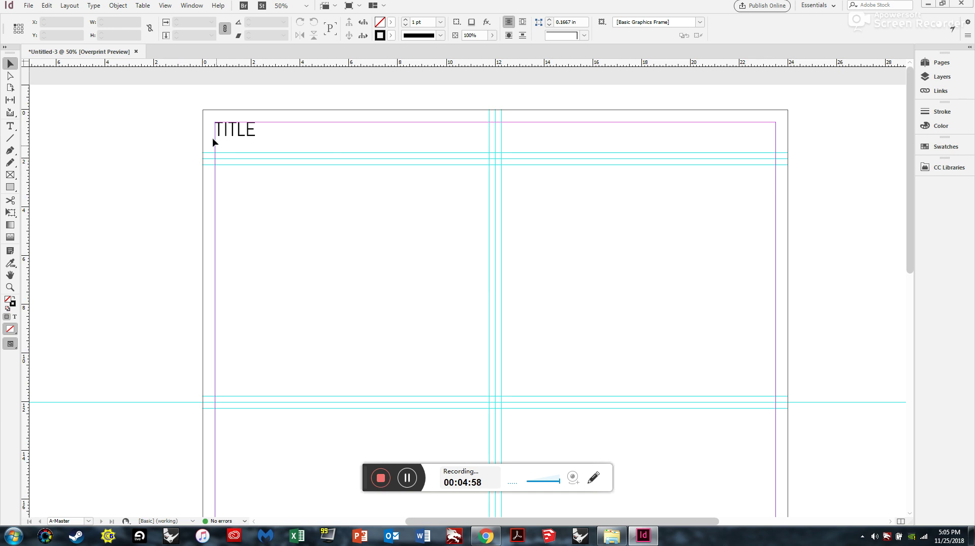
scroll(281, 128, up, 1)
click(290, 137)
scroll(290, 137, up, 1)
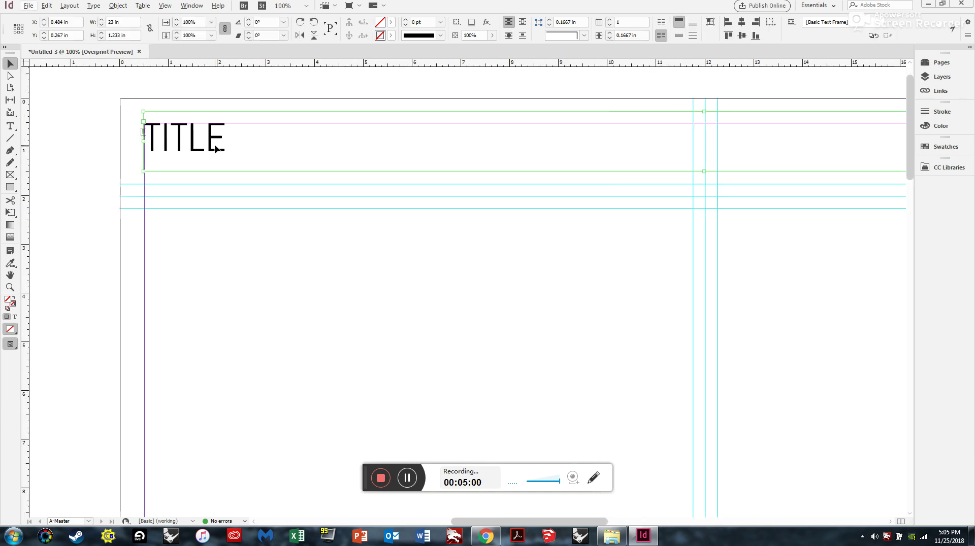
drag(704, 171, 710, 184)
Try the TITLE text at 90 pt and 110 pt, settle on 100 pt, and deselect the frame
double_click(223, 151)
key(ctrl+a)
click(760, 22)
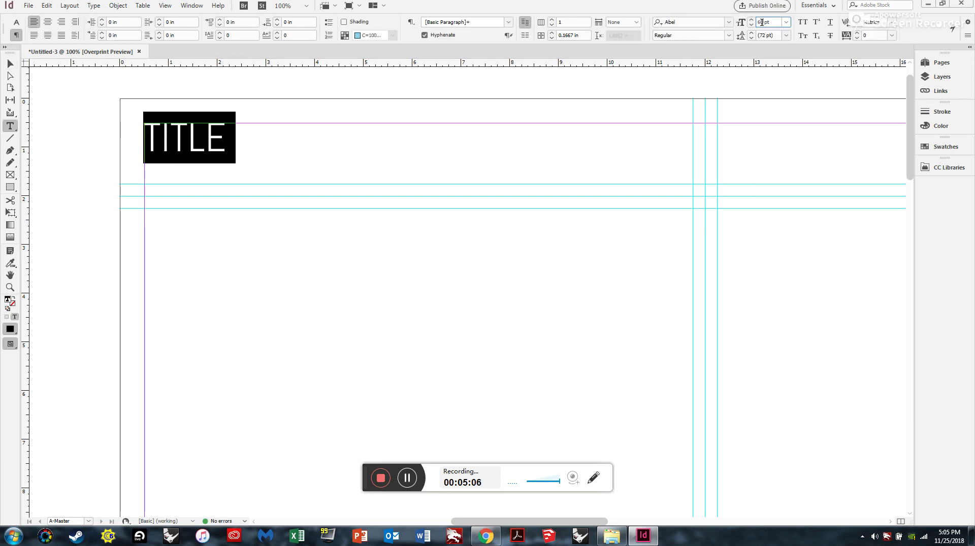
text(90)
key(Return)
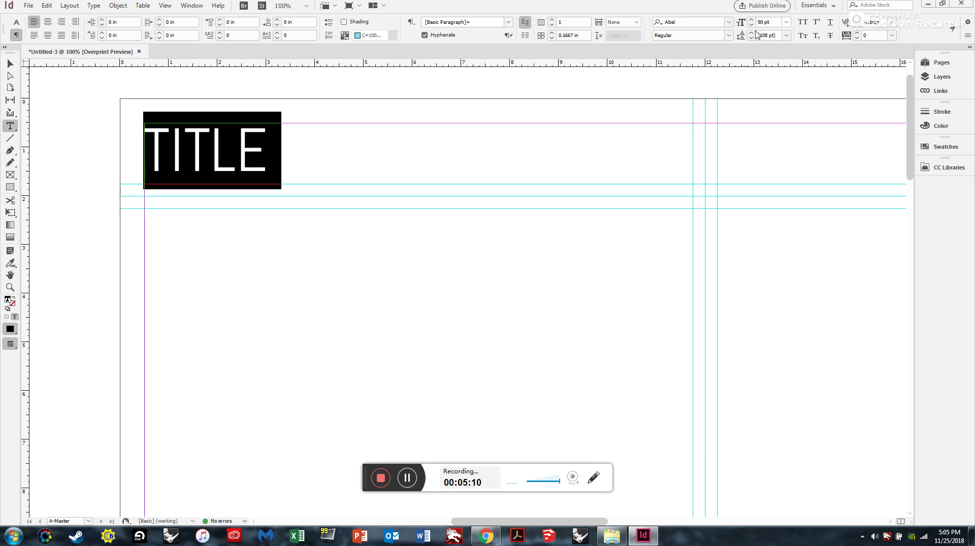
double_click(763, 23)
text(110)
key(Return)
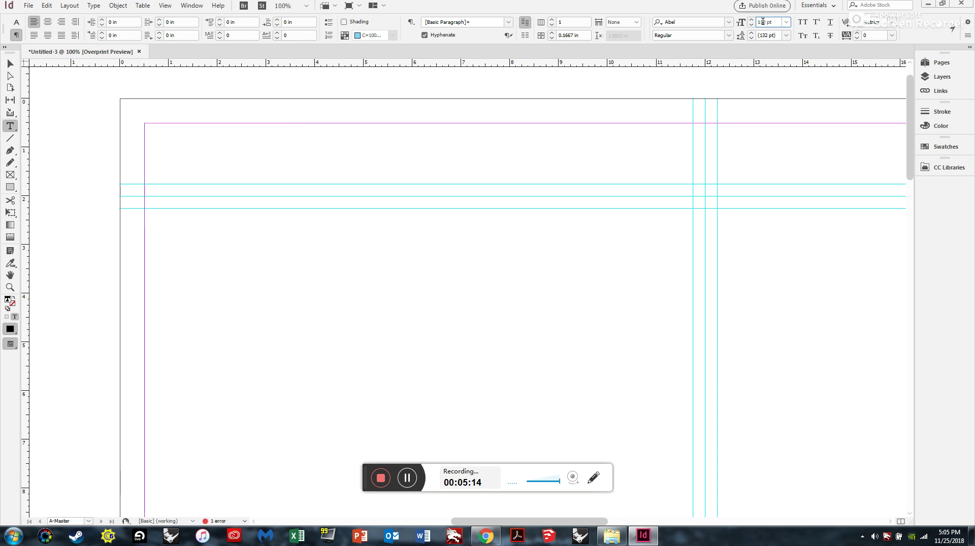
text(100)
key(Return)
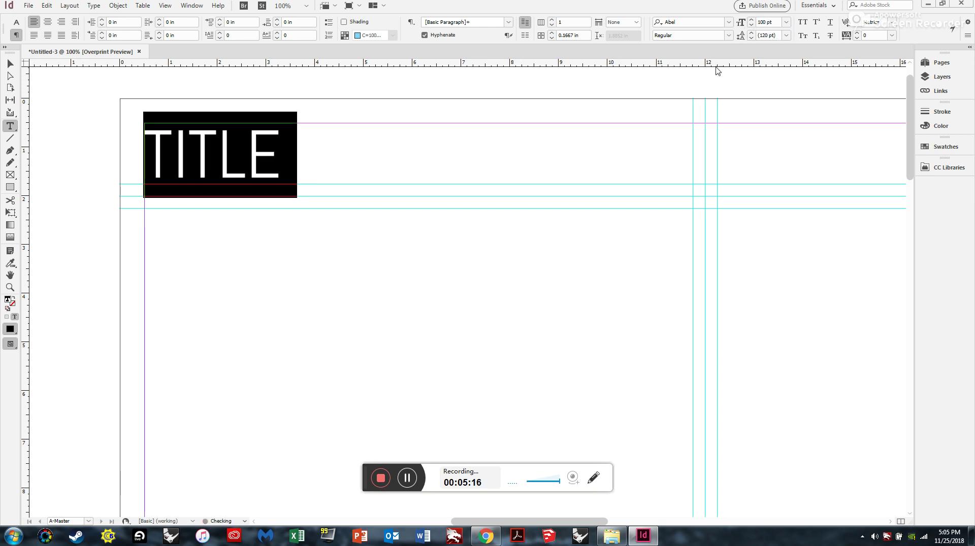
click(10, 63)
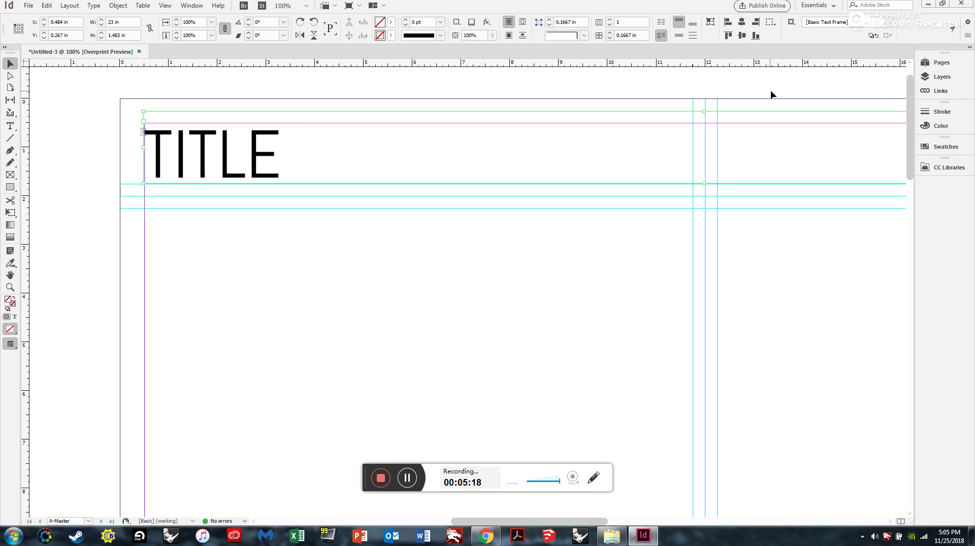
click(350, 270)
Move the TITLE frame to X 0.472 in, Y 0.112 in so the enlarged letters align with the margin corner
scroll(66, 222, down, 2)
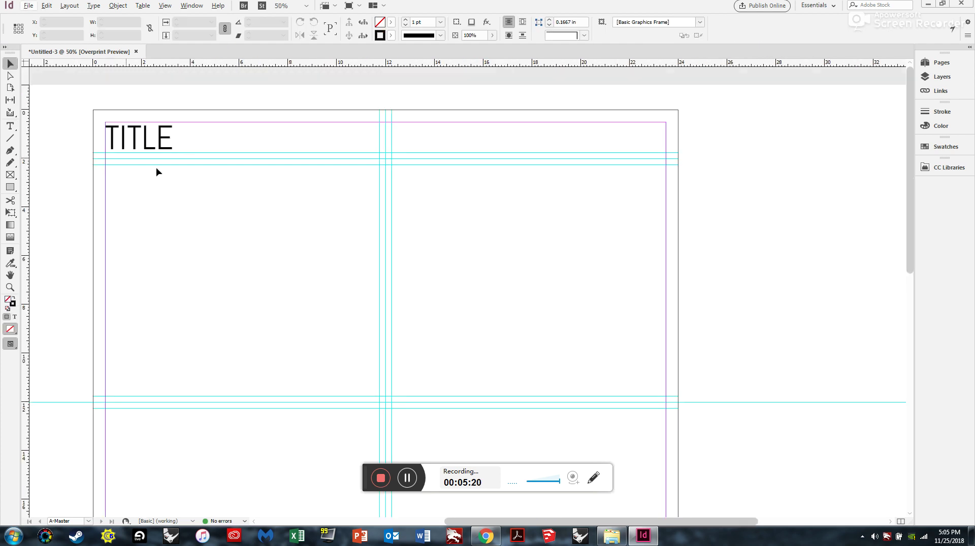
scroll(118, 116, up, 4)
scroll(217, 209, up, 2)
drag(154, 170, 169, 127)
scroll(70, 95, up, 3)
scroll(117, 141, down, 8)
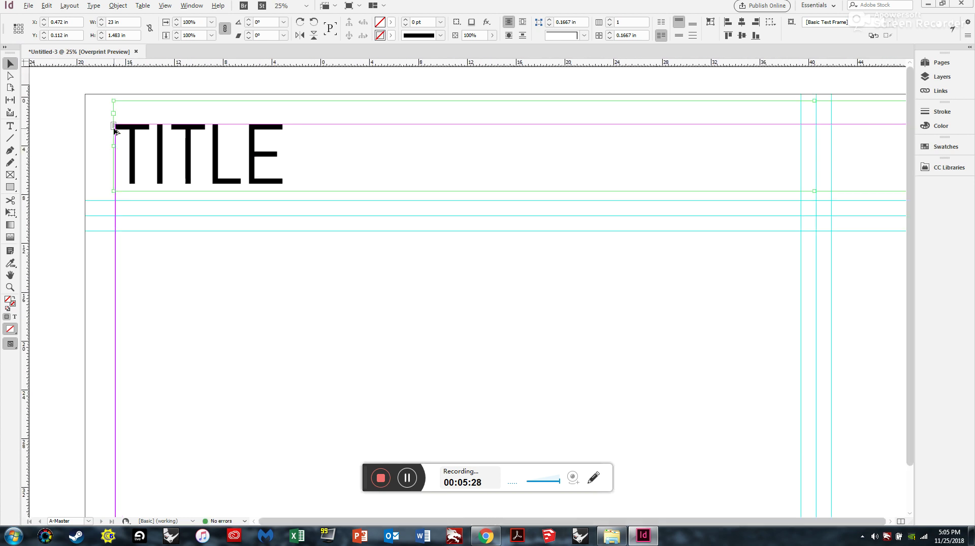
click(343, 148)
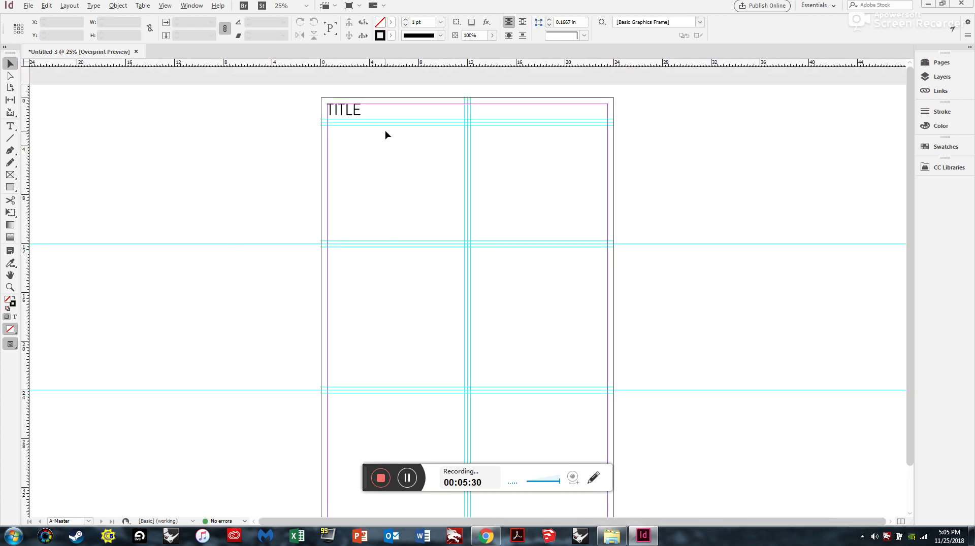
Go to page 1 and examine how the master title appears across the document pages and over the rendering
scroll(327, 122, down, 1)
scroll(442, 199, up, 1)
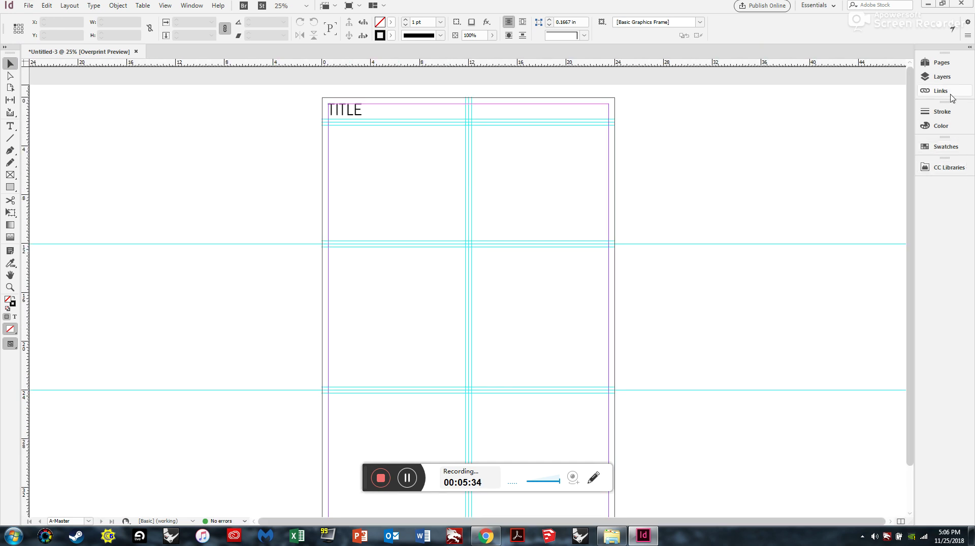
click(932, 78)
click(952, 66)
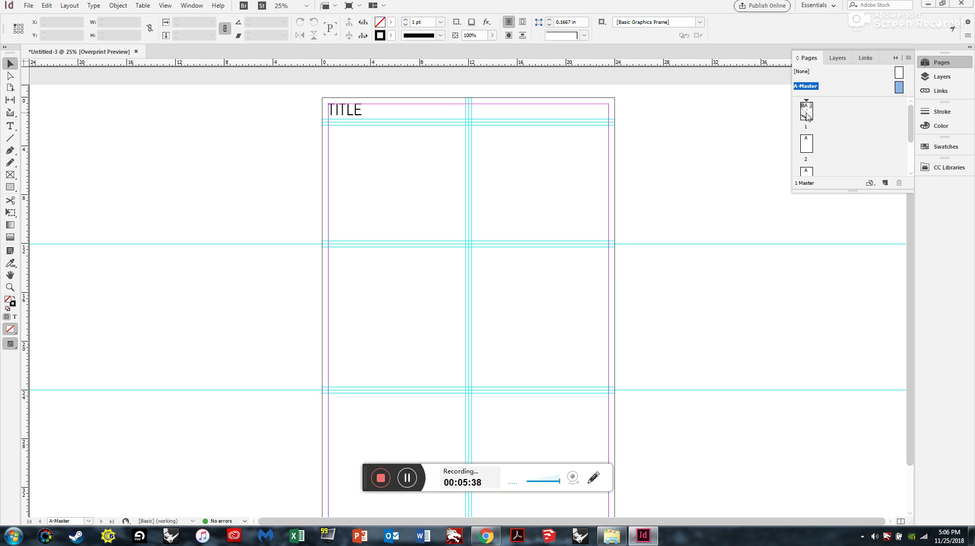
drag(807, 116, 807, 116)
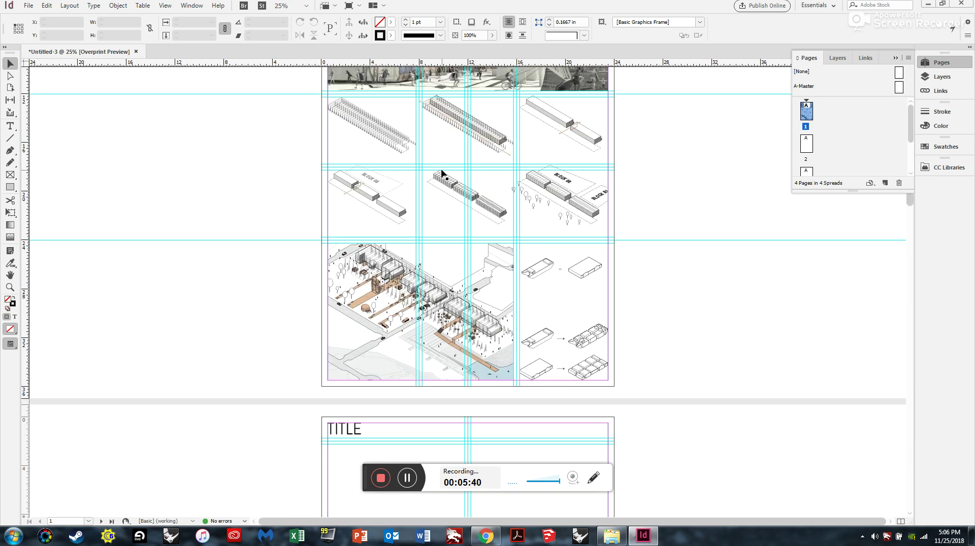
scroll(463, 121, down, 10)
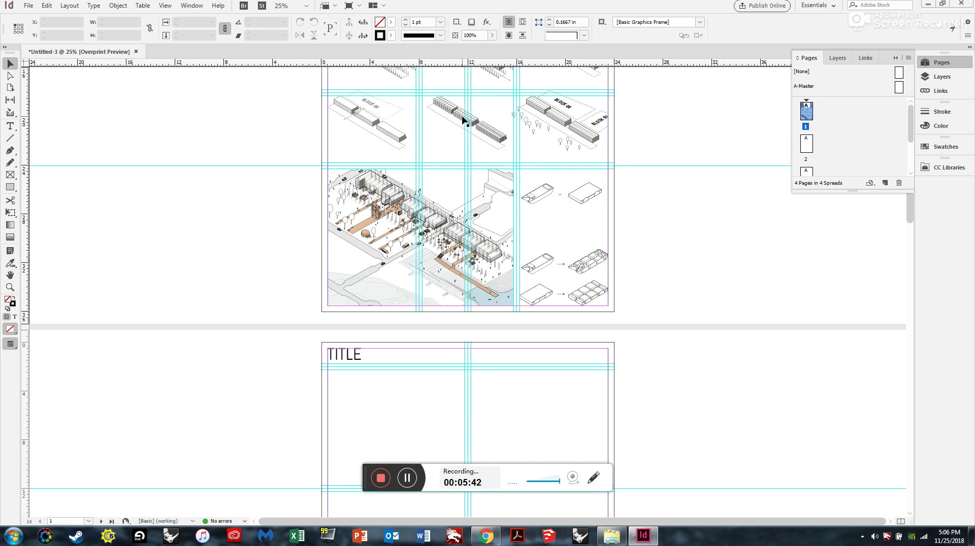
scroll(369, 123, down, 10)
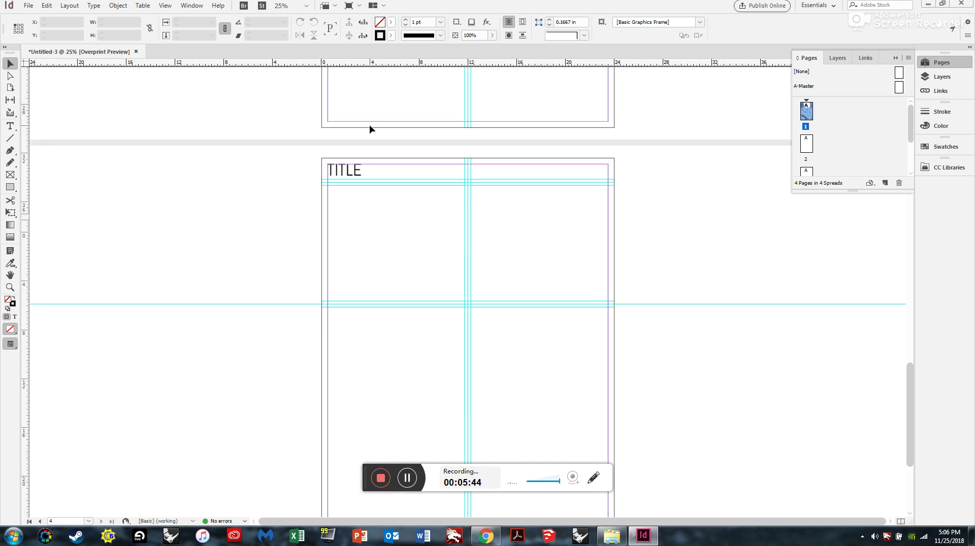
scroll(440, 255, up, 20)
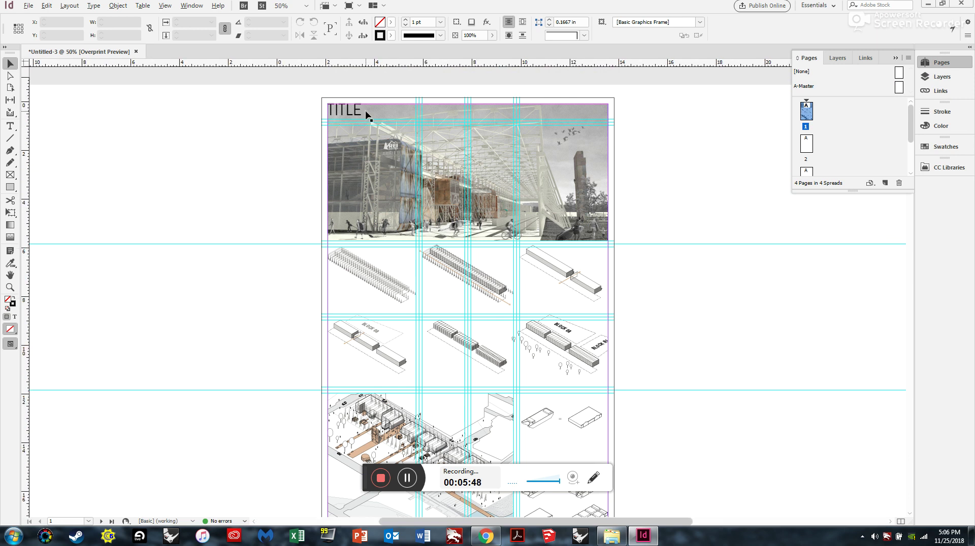
scroll(369, 109, up, 1)
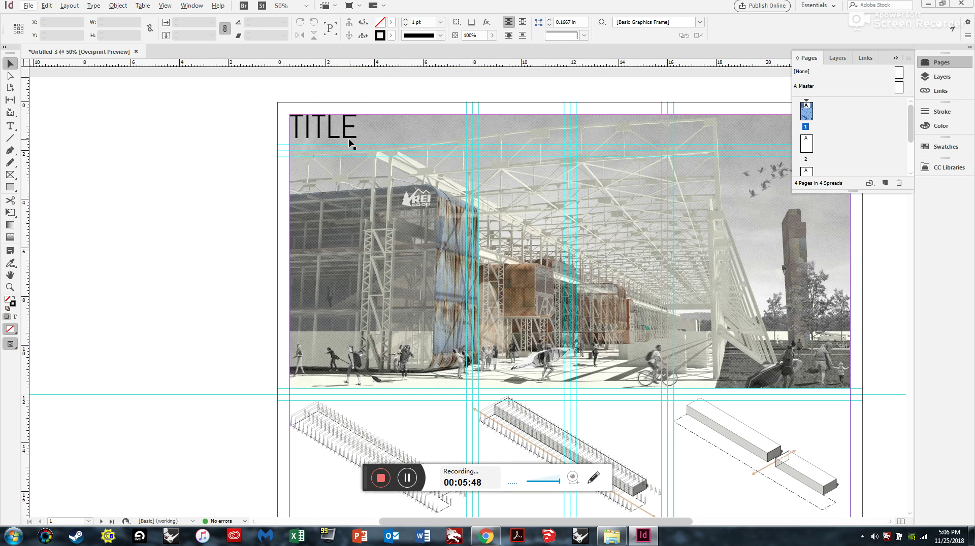
Override all master page items on page 1
right_click(808, 110)
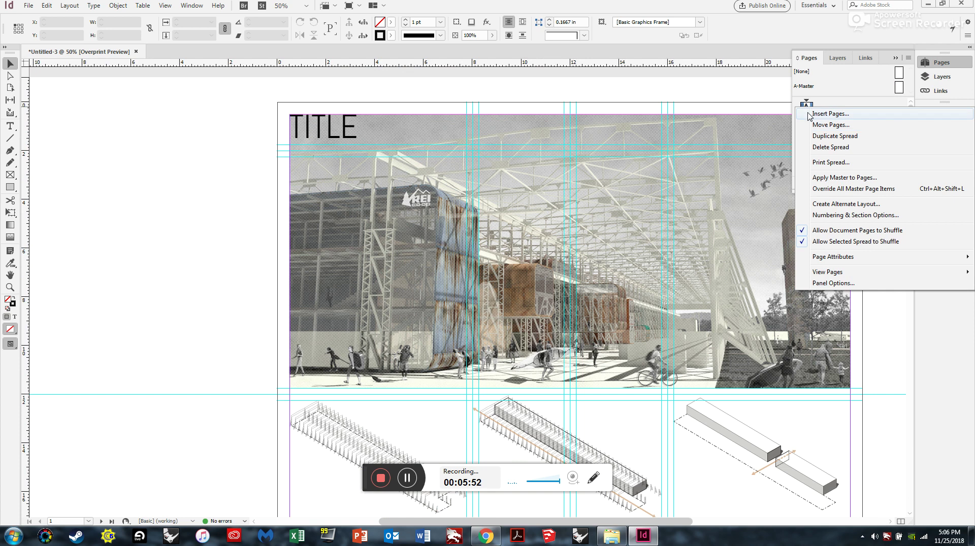
mouse_move(849, 261)
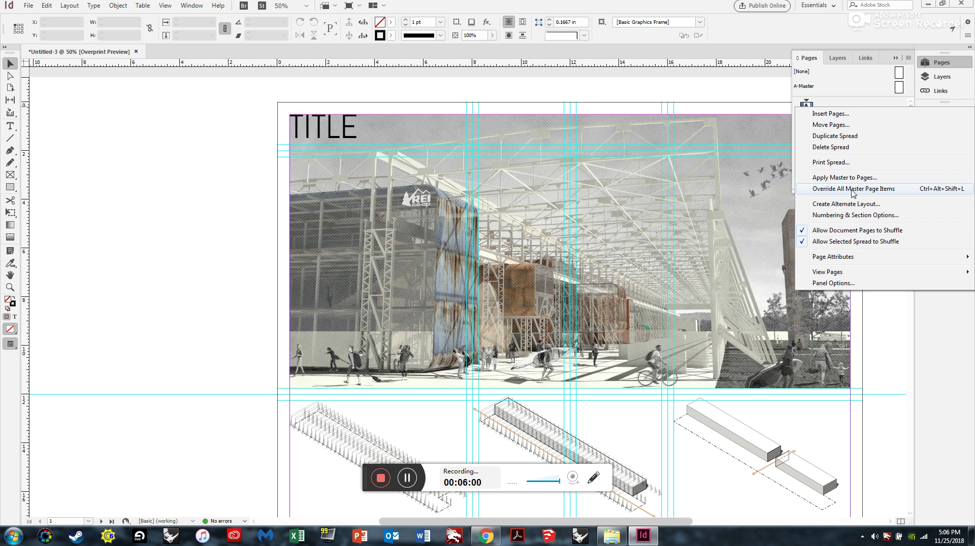
click(857, 190)
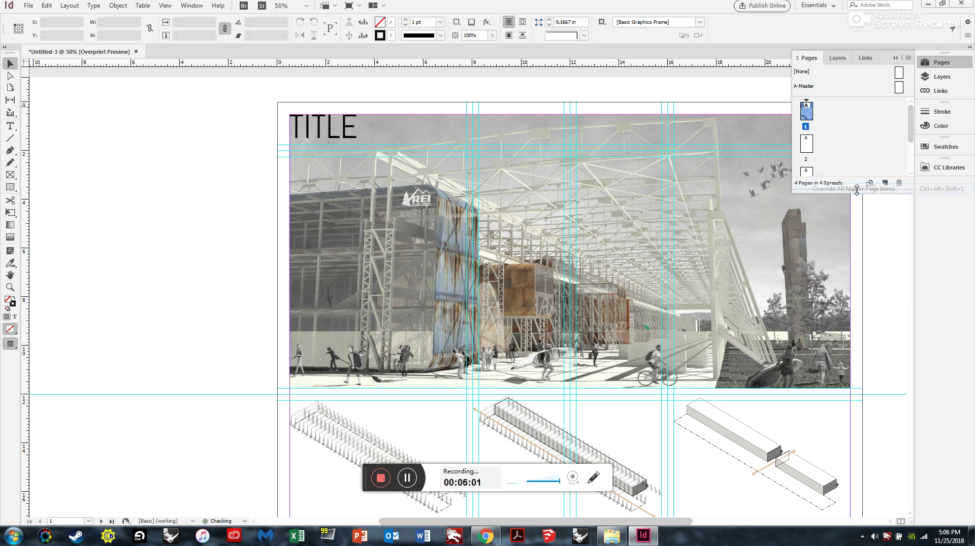
Replace the placeholder TITLE on page 1 with THE BARGE BUILDING
click(333, 134)
scroll(355, 109, up, 1)
double_click(357, 118)
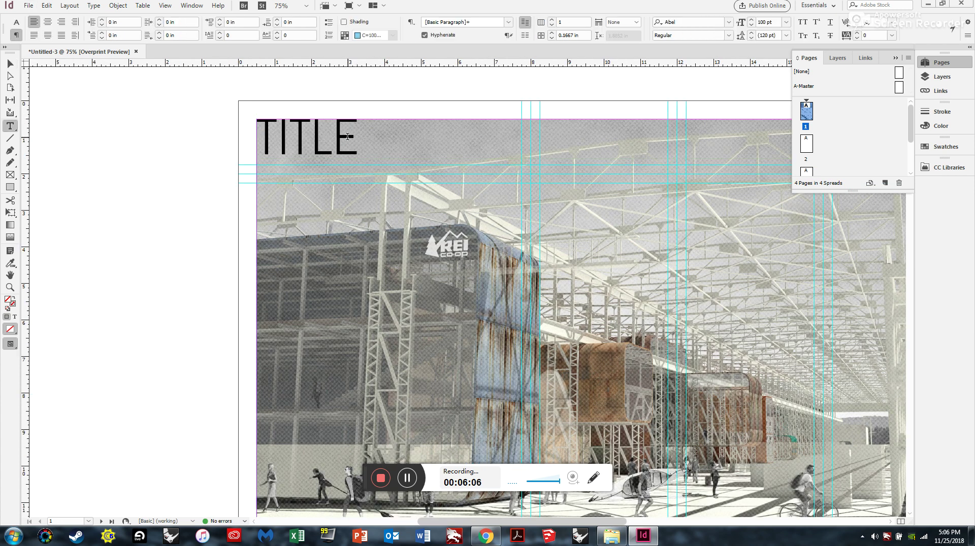
scroll(237, 165, down, 1)
drag(319, 129, 226, 124)
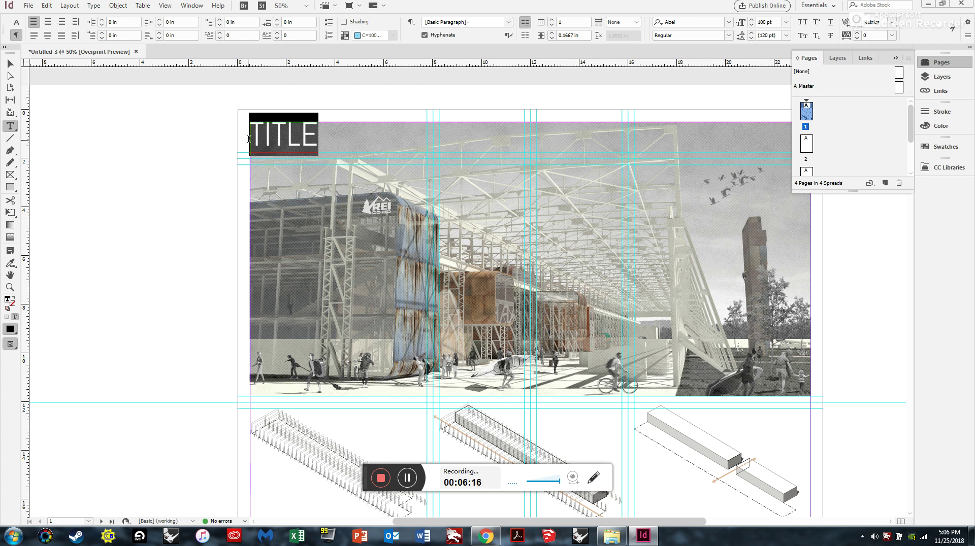
text(THE)
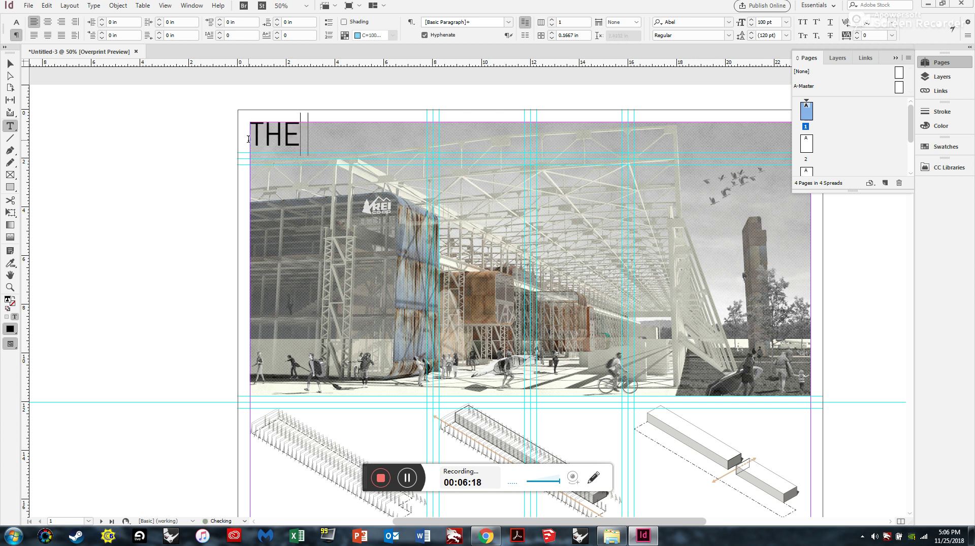
text( BARGEBUILDIN)
key(BackSpace)
key(BackSpace)
key(BackSpace)
key(BackSpace)
key(BackSpace)
key(BackSpace)
key(BackSpace)
text(BUILDING)
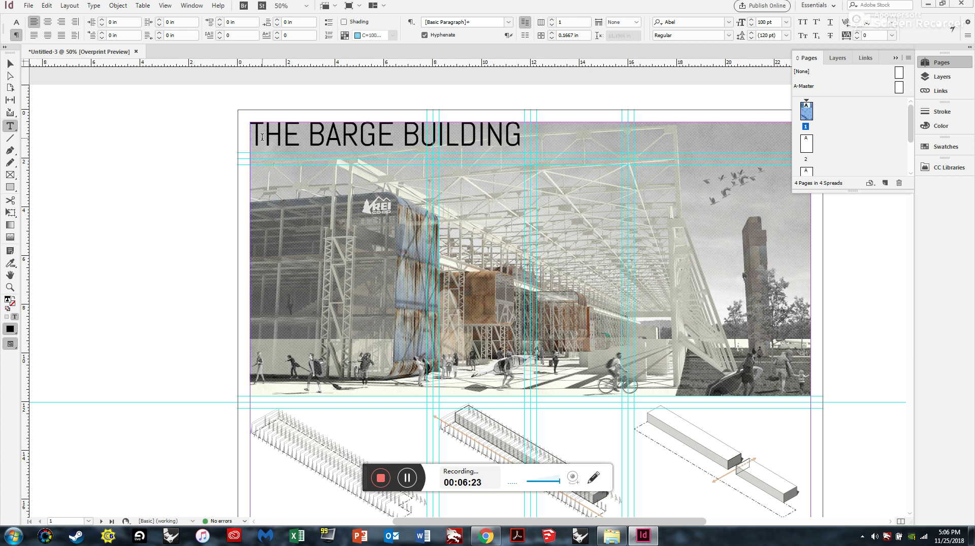
Examine the customised title on page 1 against the placeholder titles on the following pages
click(11, 64)
click(151, 179)
key(ctrl+minus)
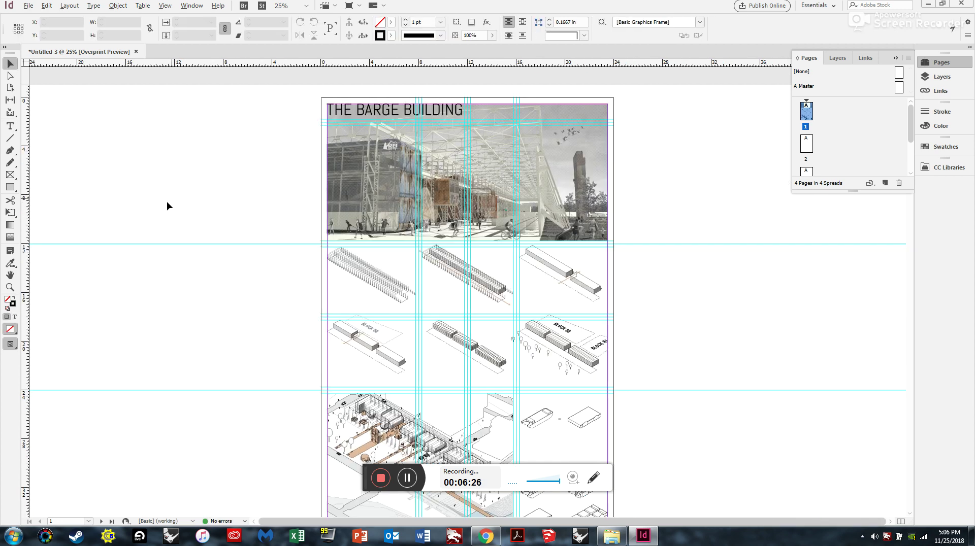
scroll(486, 94, down, 5)
scroll(486, 96, up, 5)
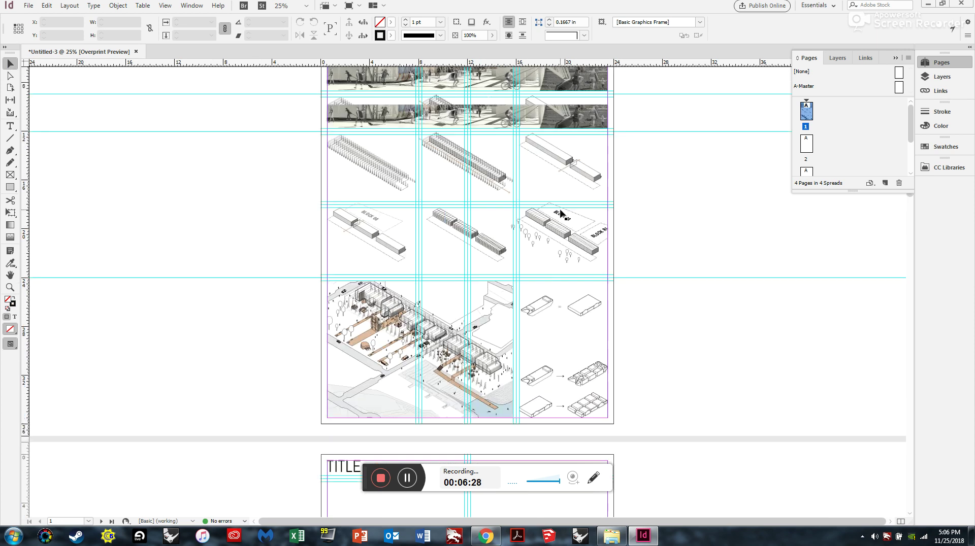
scroll(437, 183, down, 15)
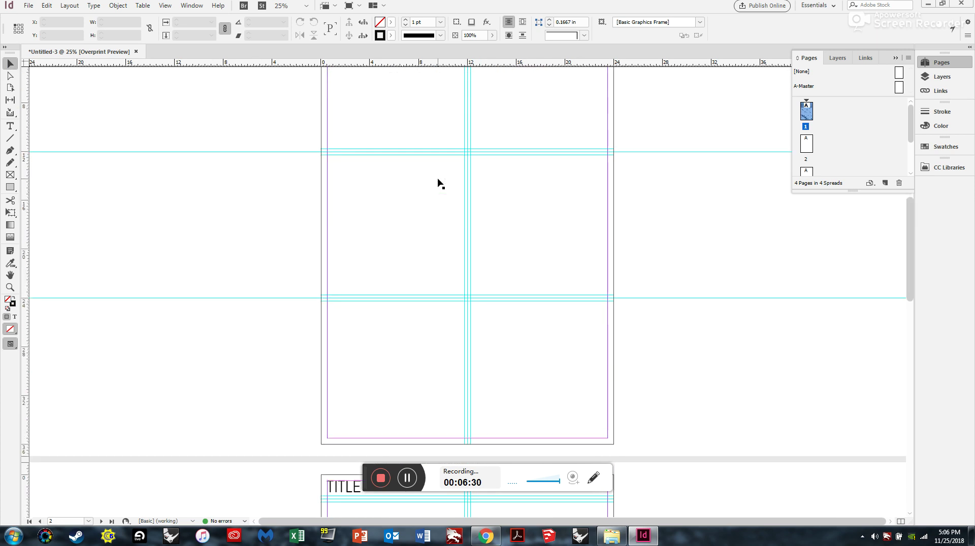
scroll(440, 178, up, 3)
scroll(468, 365, up, 15)
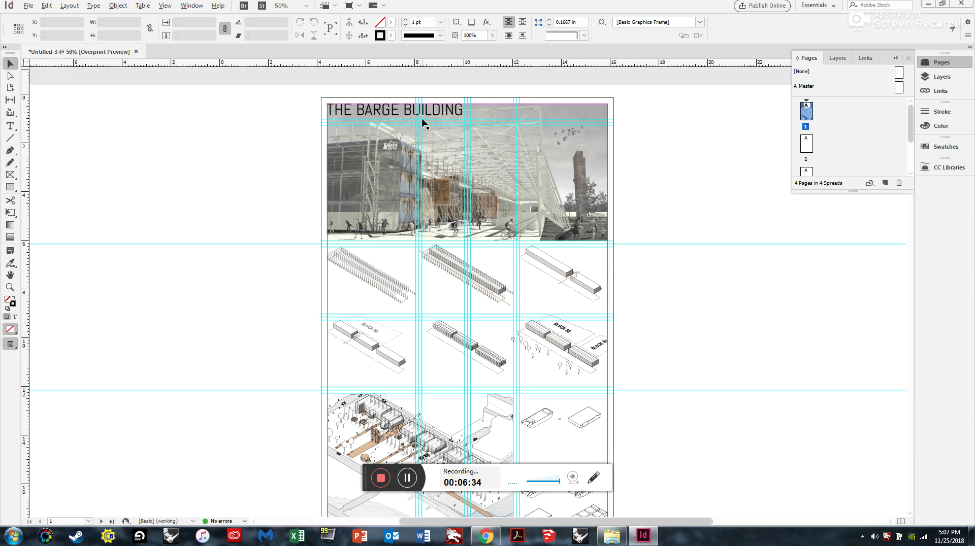
Recolor all of the THE BARGE BUILDING title text on page 1 to white, RGB 255, 255, 255
scroll(414, 102, up, 2)
scroll(453, 87, up, 1)
click(450, 118)
double_click(468, 139)
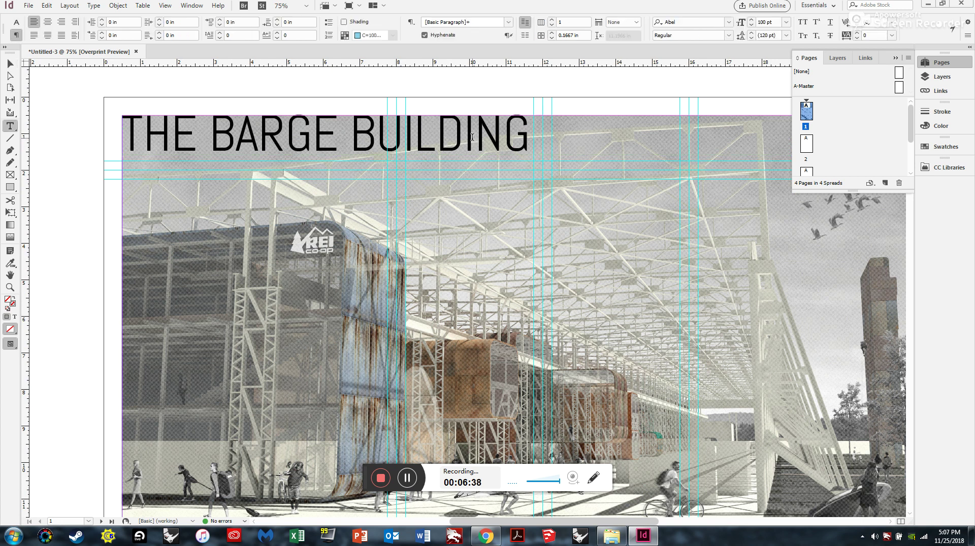
drag(552, 124, 23, 133)
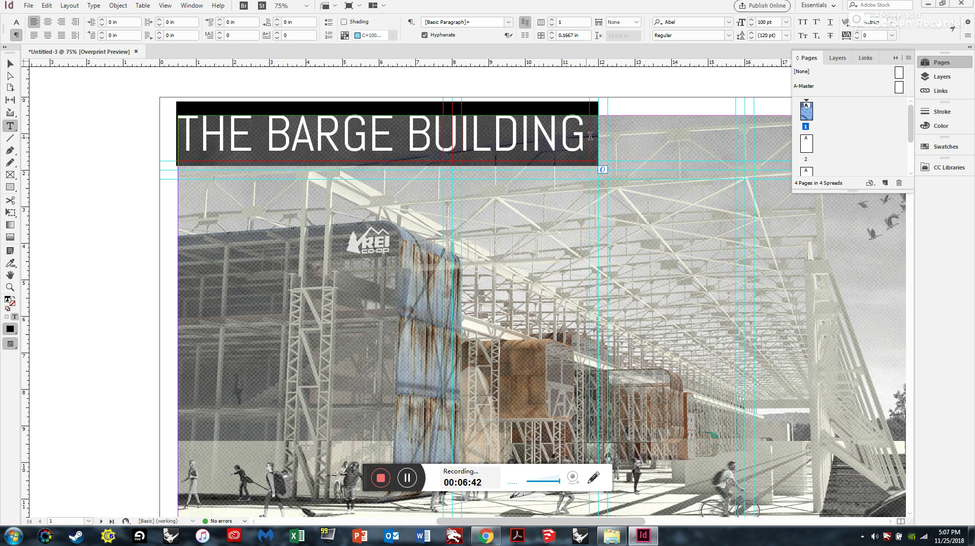
click(942, 125)
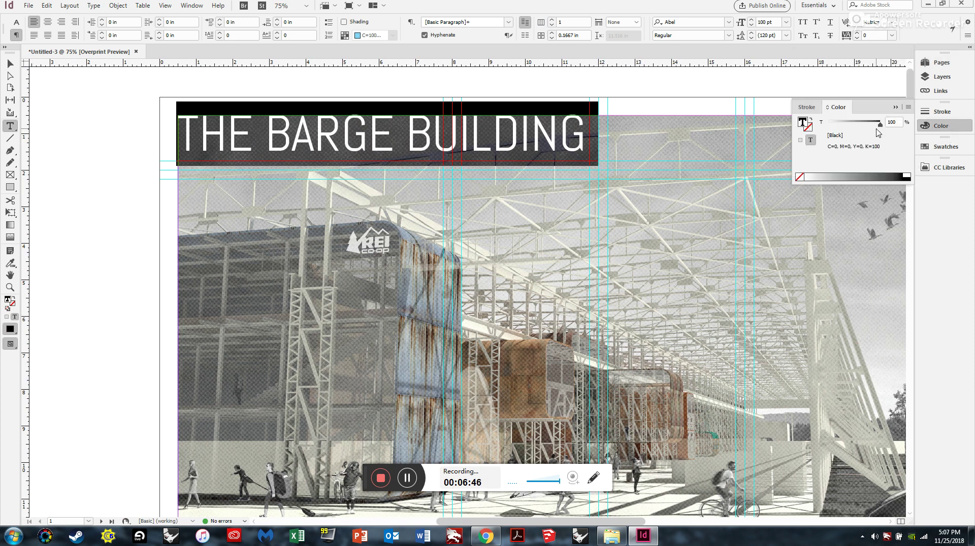
click(810, 135)
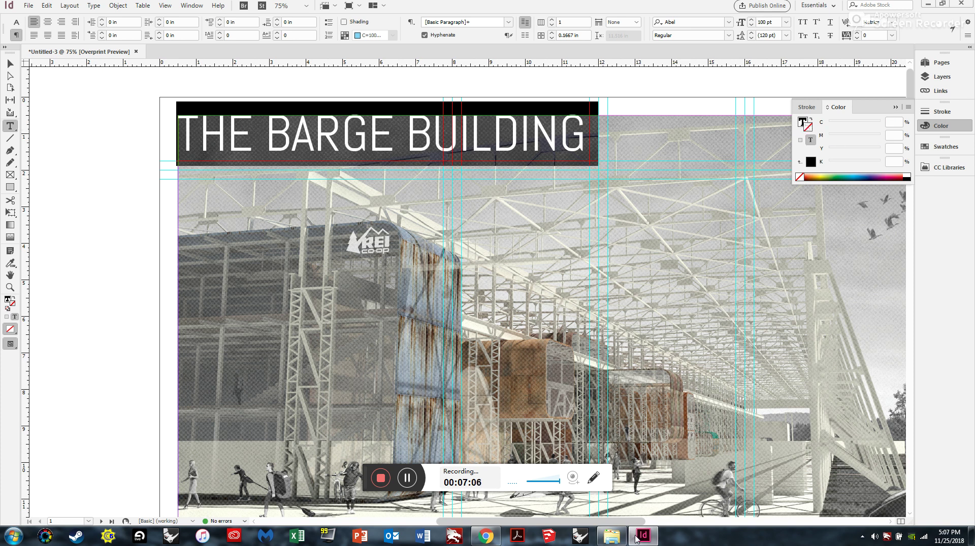
click(485, 537)
click(401, 483)
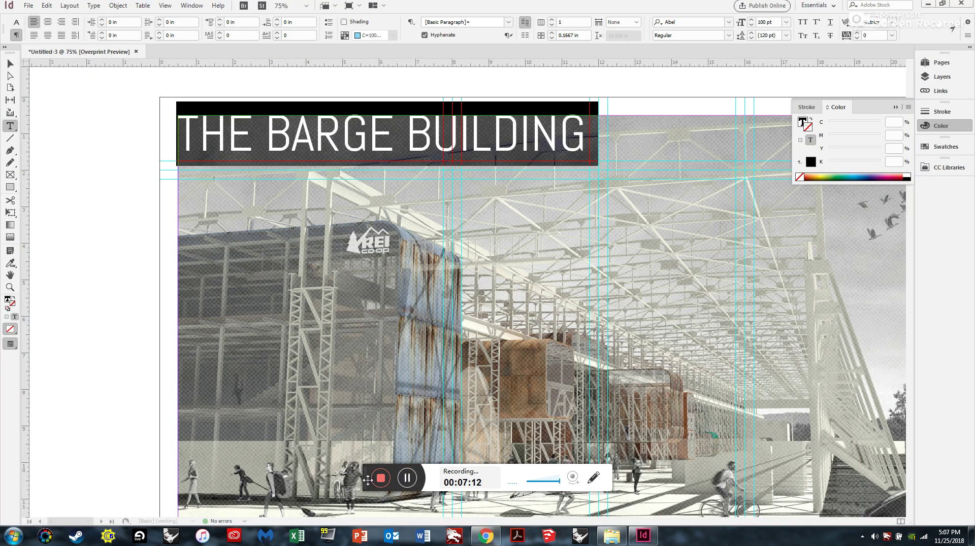
double_click(802, 123)
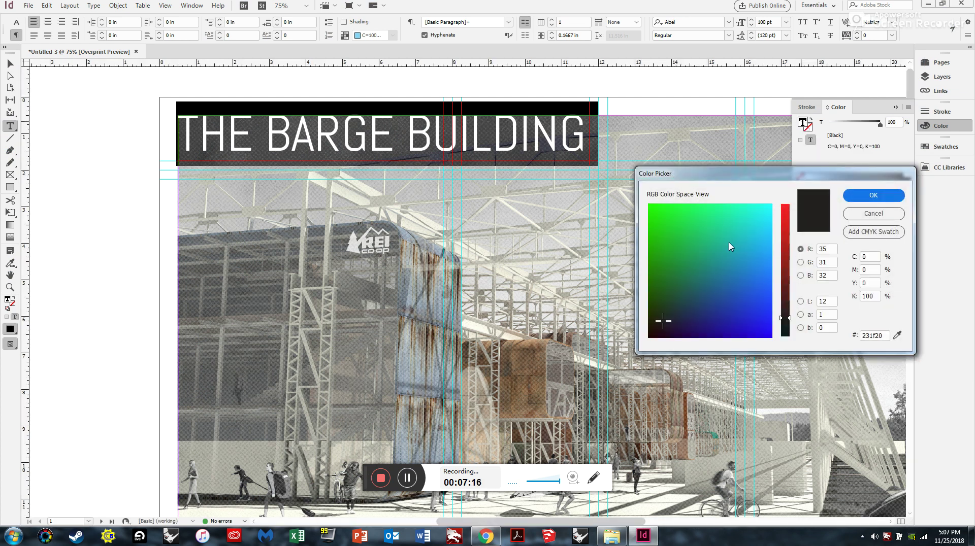
drag(667, 330, 777, 190)
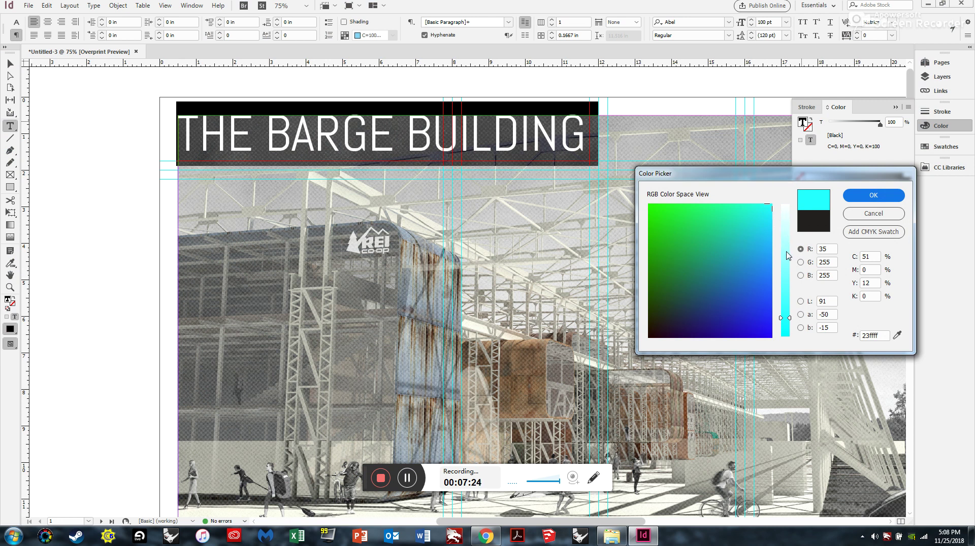
drag(790, 320, 789, 204)
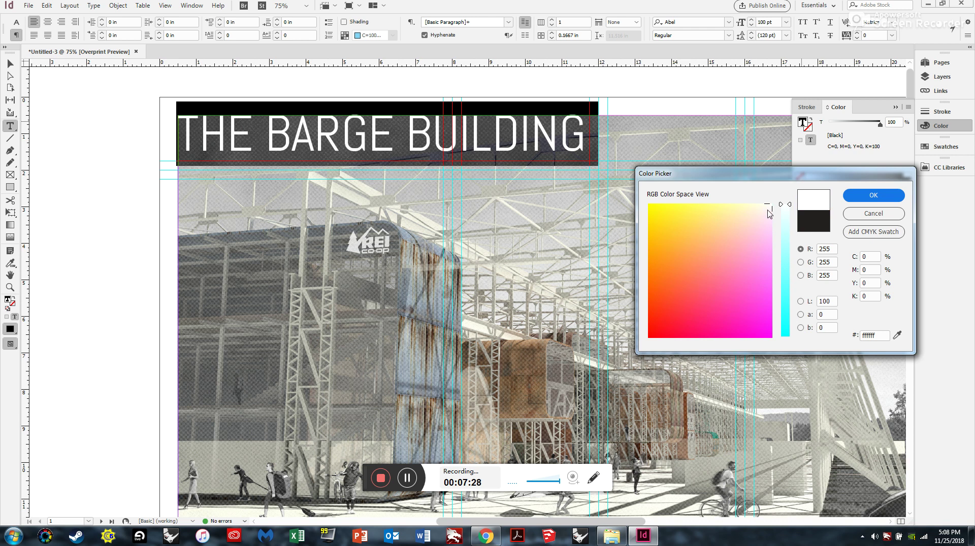
click(869, 196)
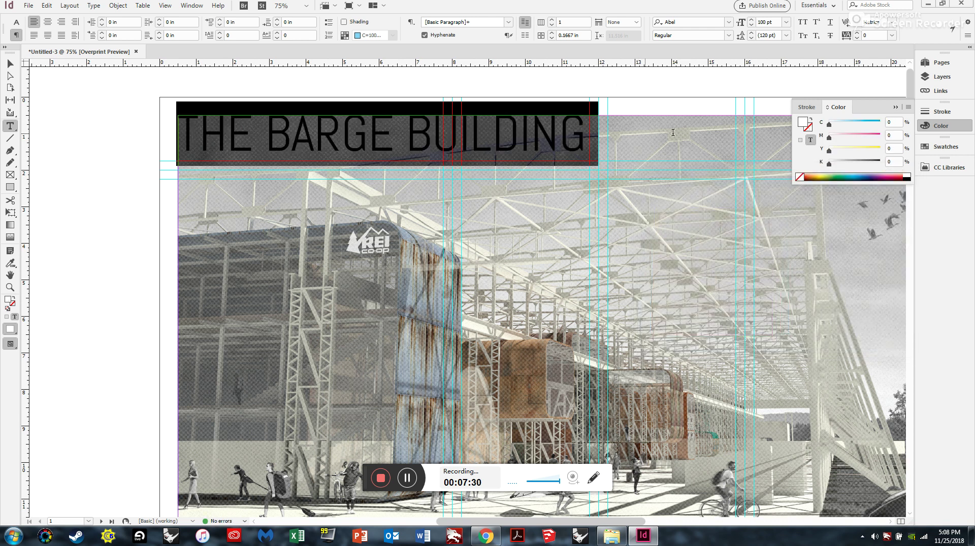
click(10, 63)
click(115, 189)
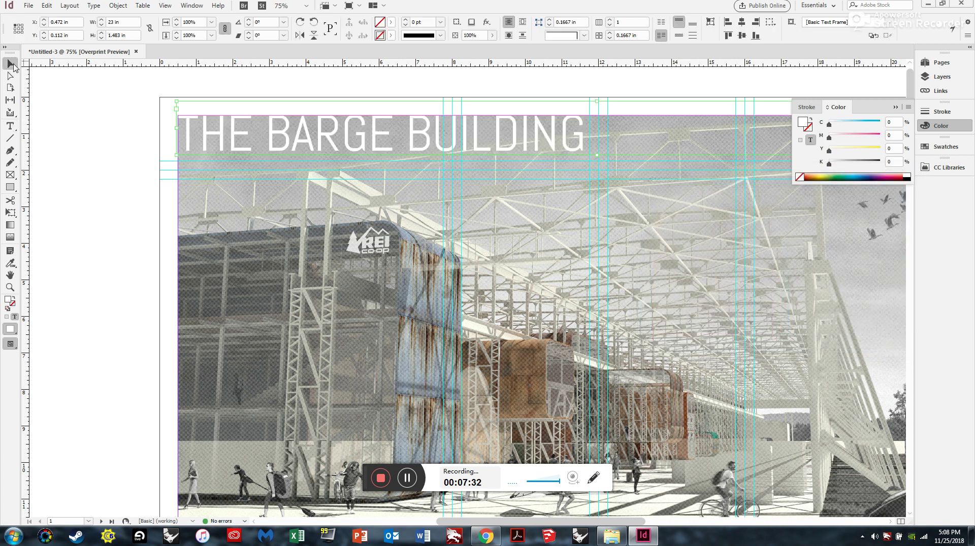
Set the title frame's opacity to 50% and check how the letters read over the rendering
drag(326, 211, 420, 107)
scroll(180, 131, down, 1)
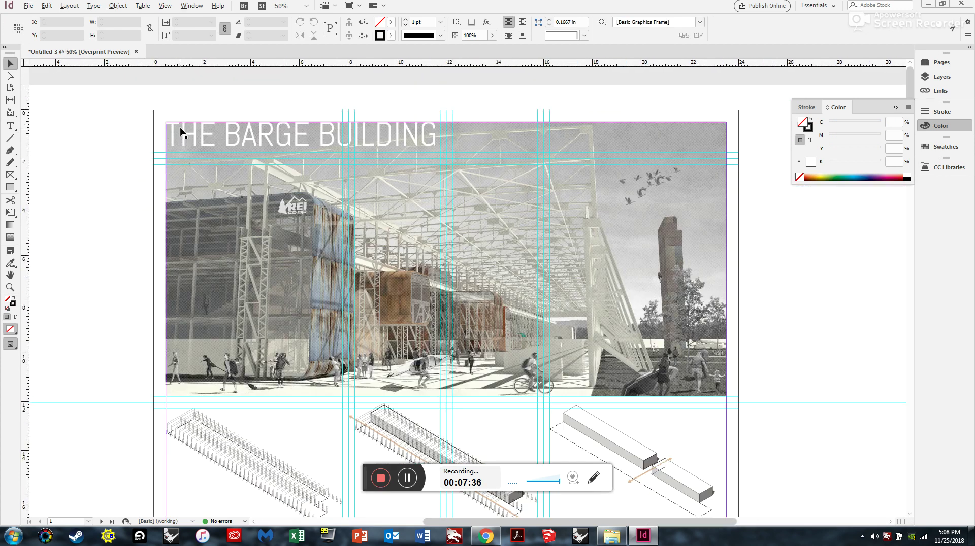
click(306, 141)
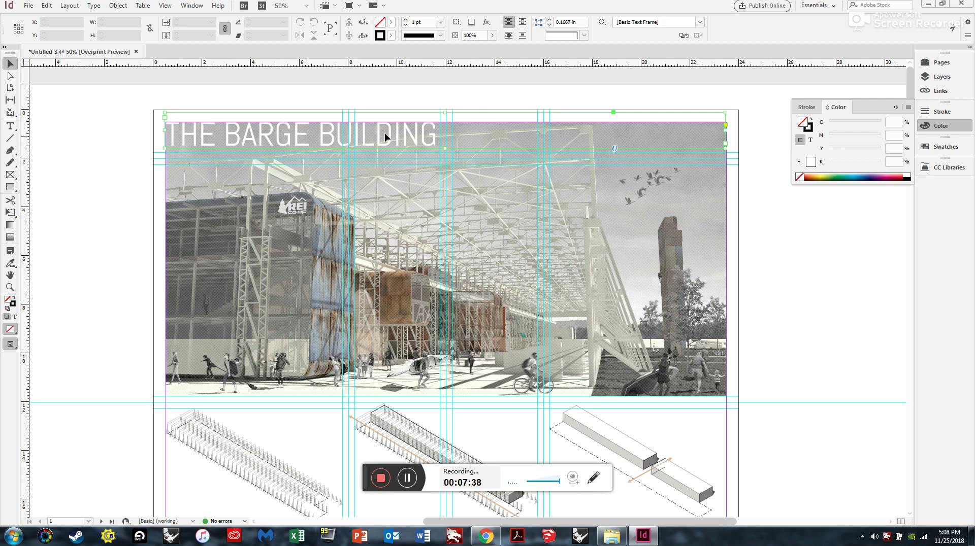
drag(364, 480, 697, 538)
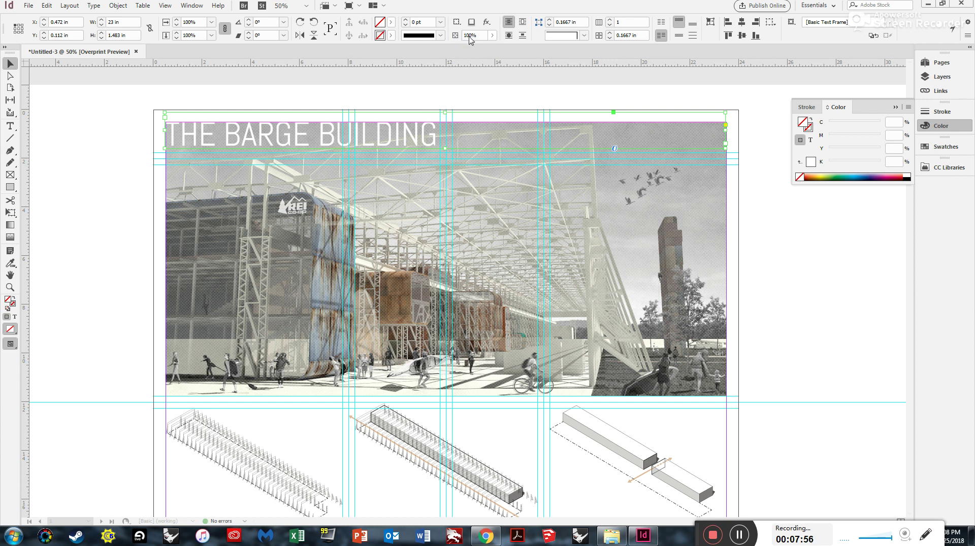
drag(469, 35, 453, 63)
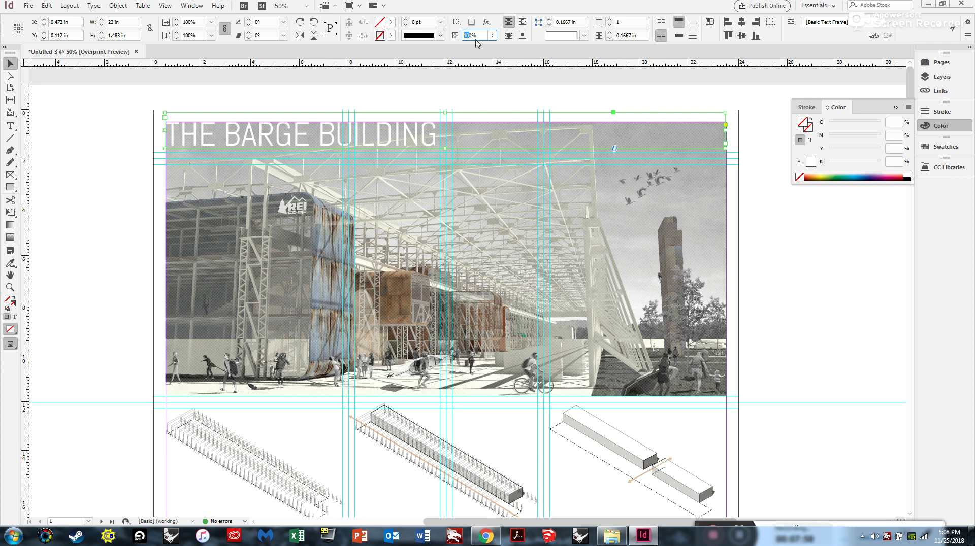
text(5)
key(Return)
click(72, 130)
scroll(281, 104, up, 1)
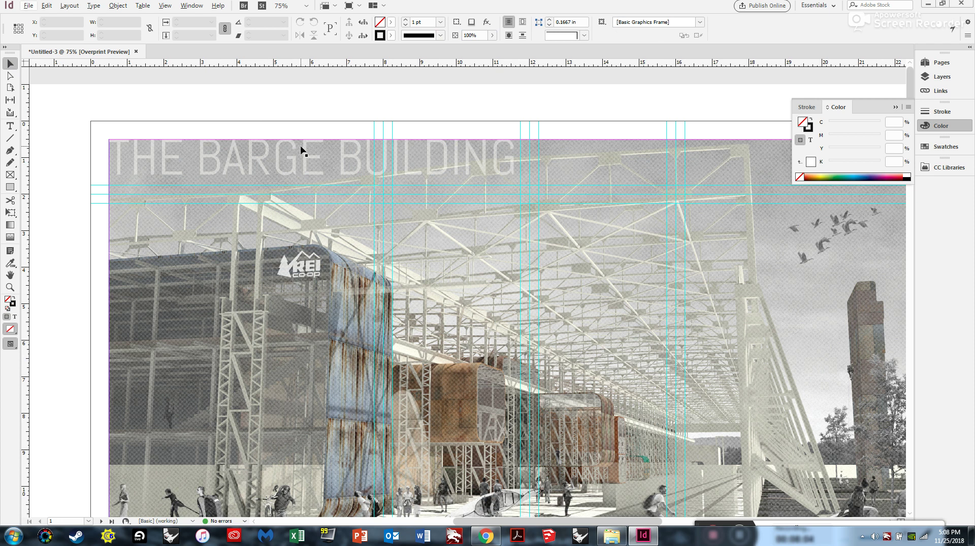
scroll(192, 161, up, 1)
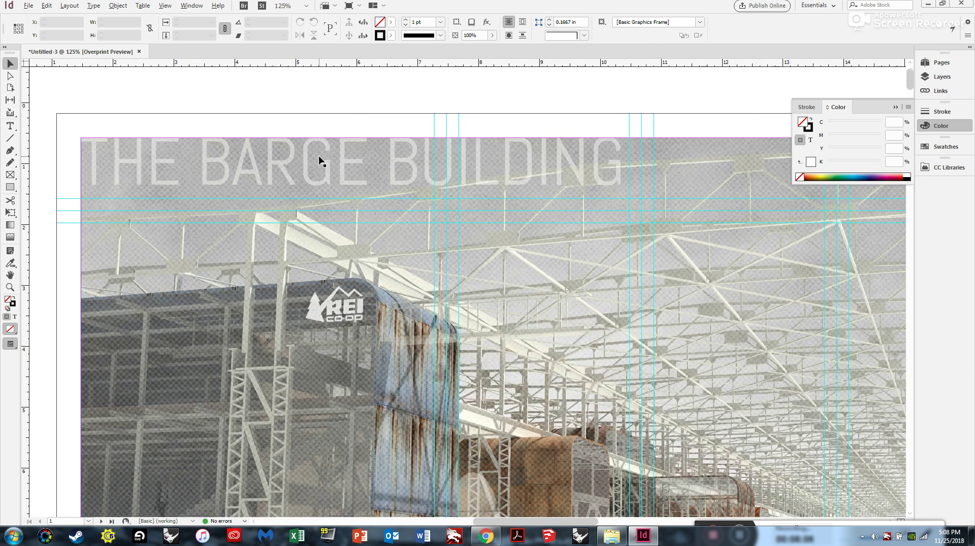
scroll(321, 160, up, 2)
scroll(325, 162, down, 2)
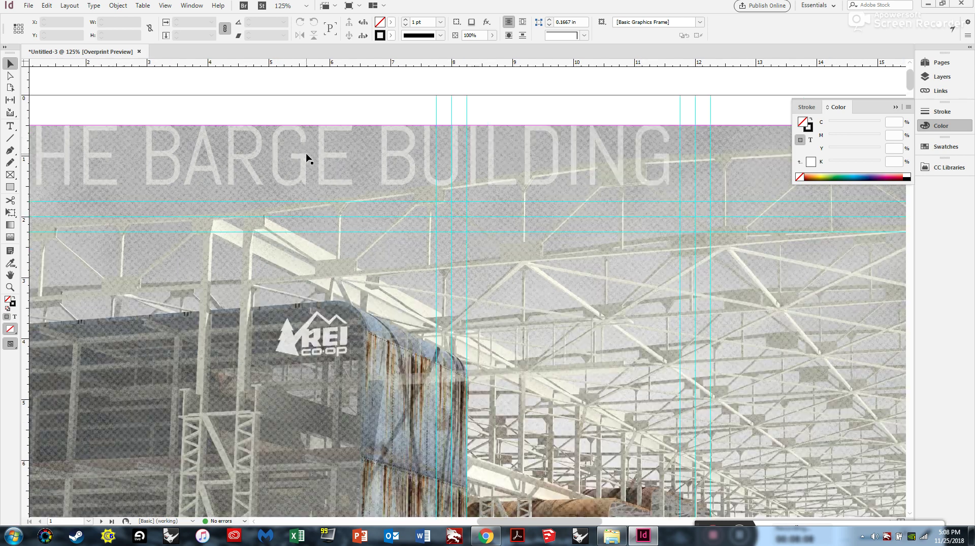
scroll(308, 159, down, 1)
scroll(306, 157, down, 2)
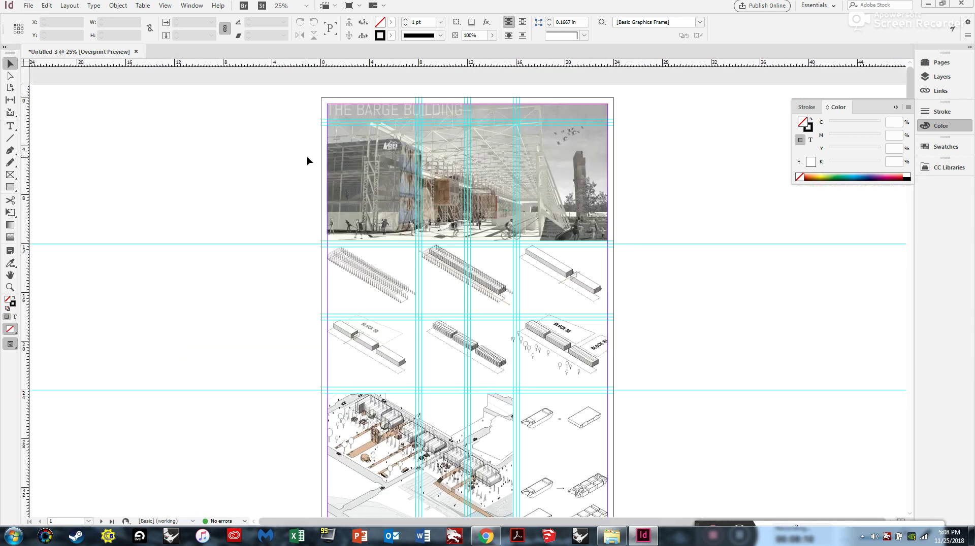
Set the opacity of the THE BARGE BUILDING title frame to 70%
scroll(251, 119, up, 2)
click(413, 133)
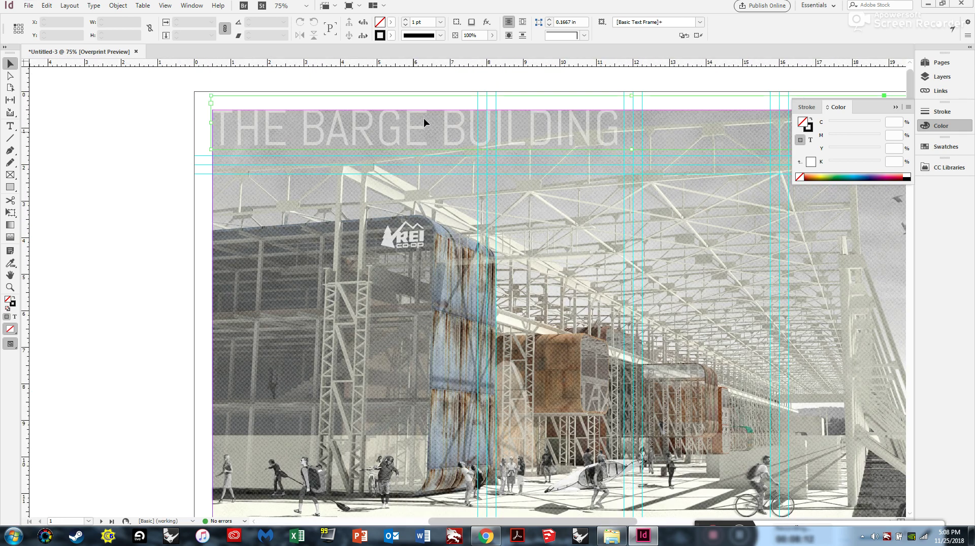
drag(467, 37, 440, 29)
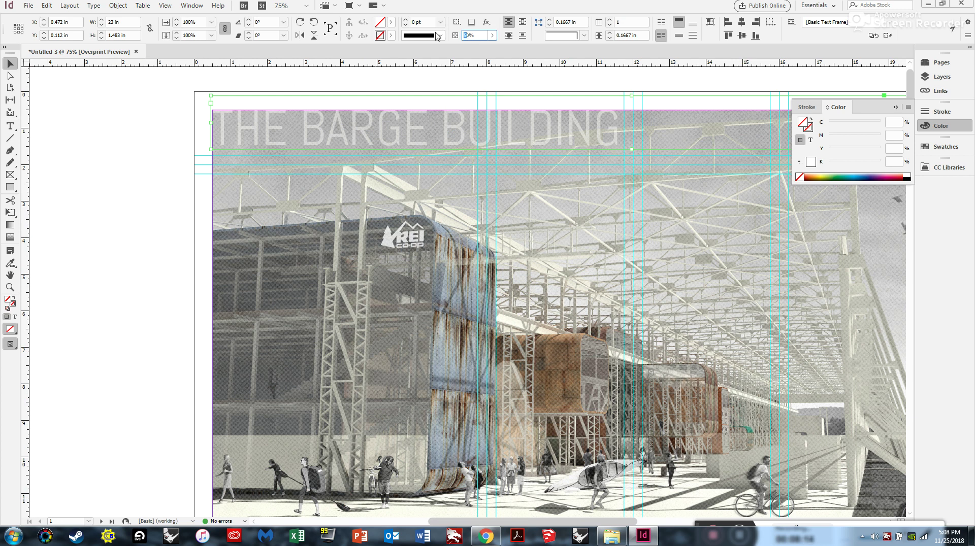
text(7)
key(Return)
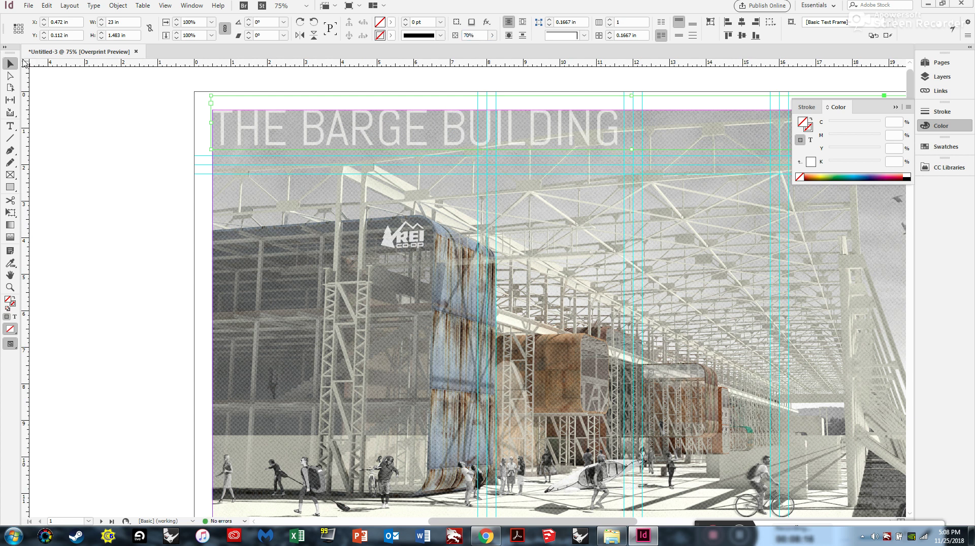
click(106, 139)
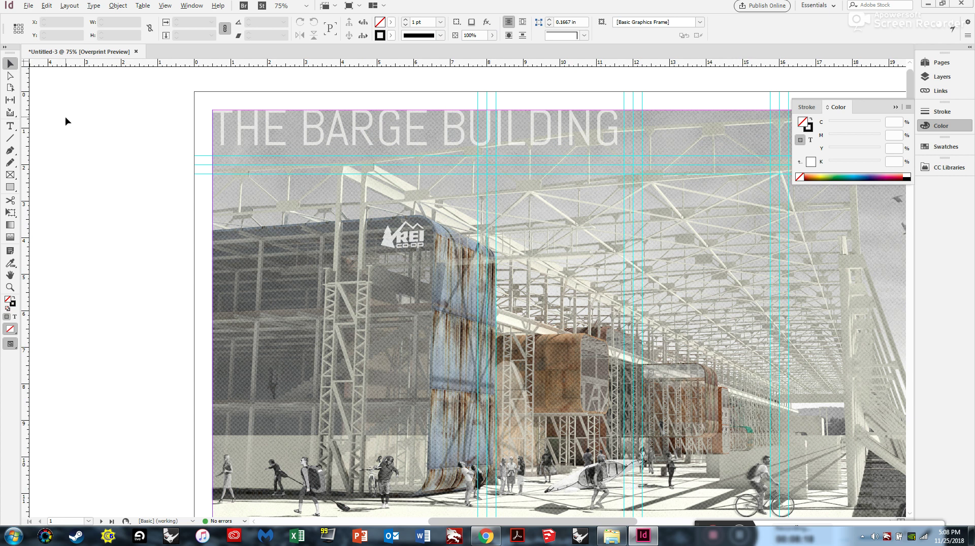
Review the title over the rendering and the whole page 1 board in full-screen presentation mode
scroll(65, 117, down, 1)
scroll(206, 122, down, 3)
scroll(343, 217, up, 3)
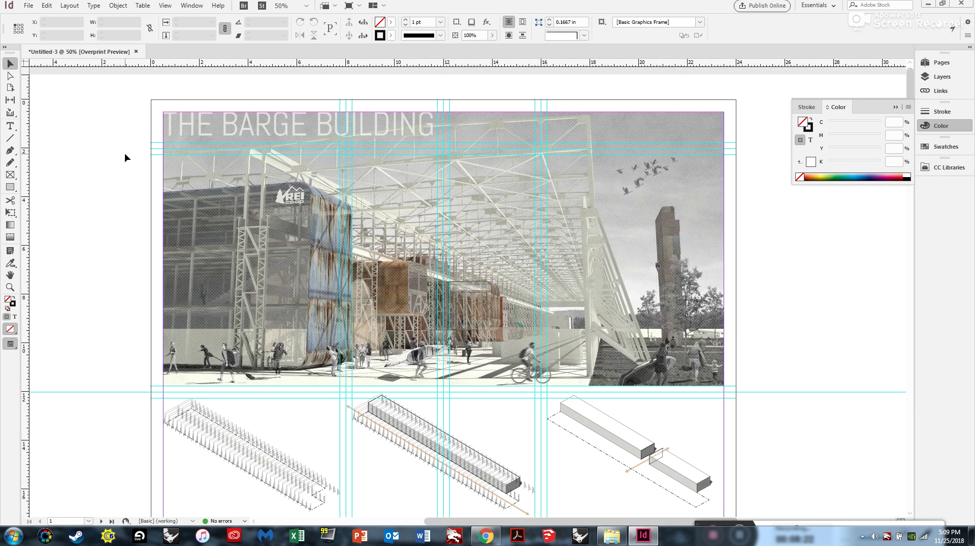
key(shift+w)
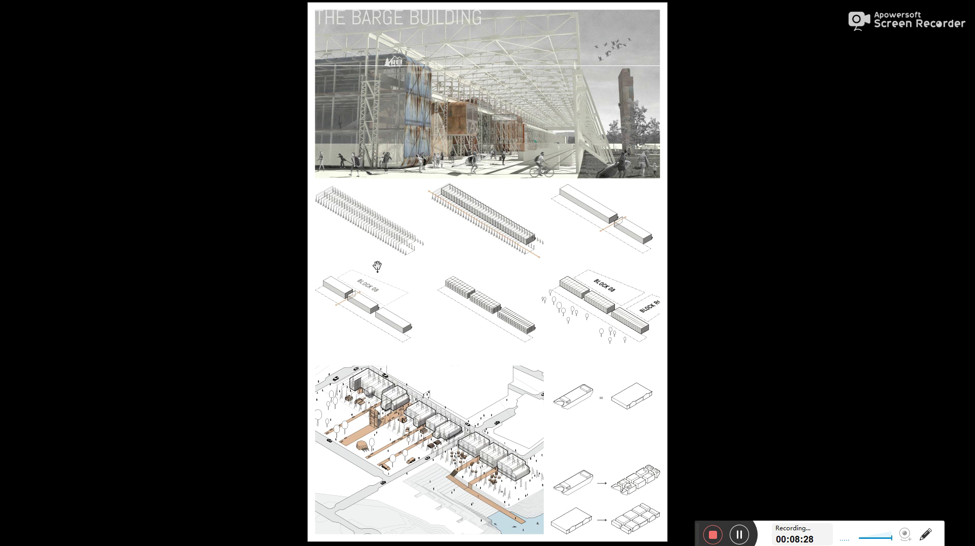
key(Escape)
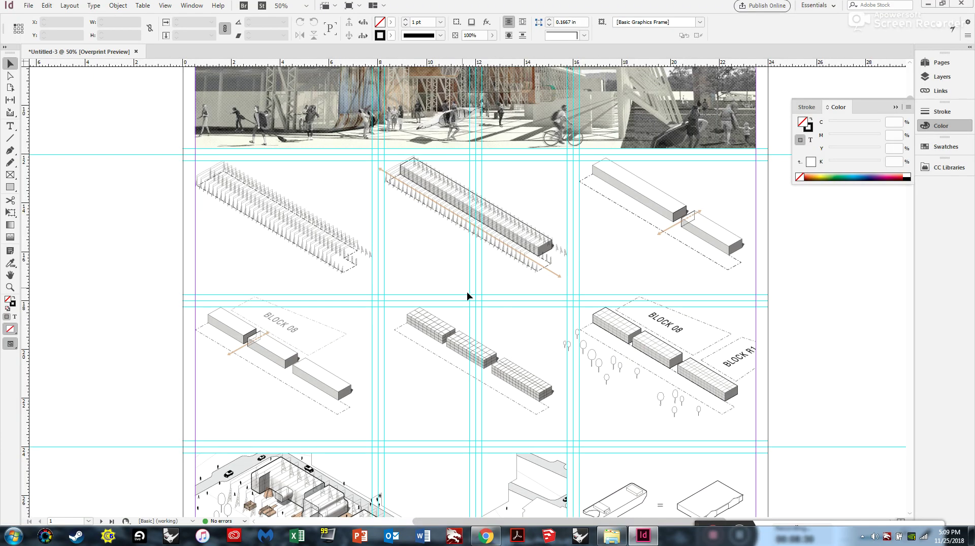
Draw a text frame about 7.25 in wide beneath the first diagram, from the page margin to the edge of the first column
click(896, 107)
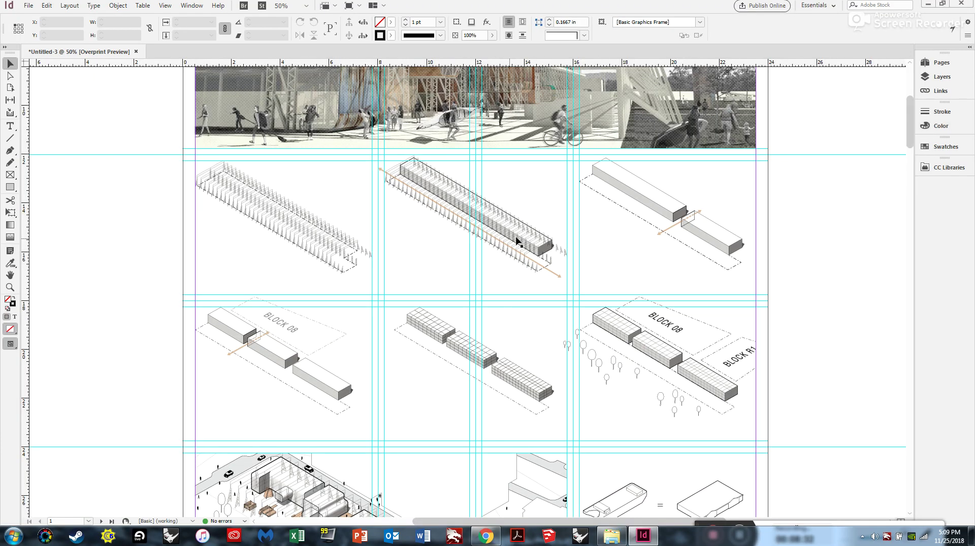
scroll(463, 279, up, 5)
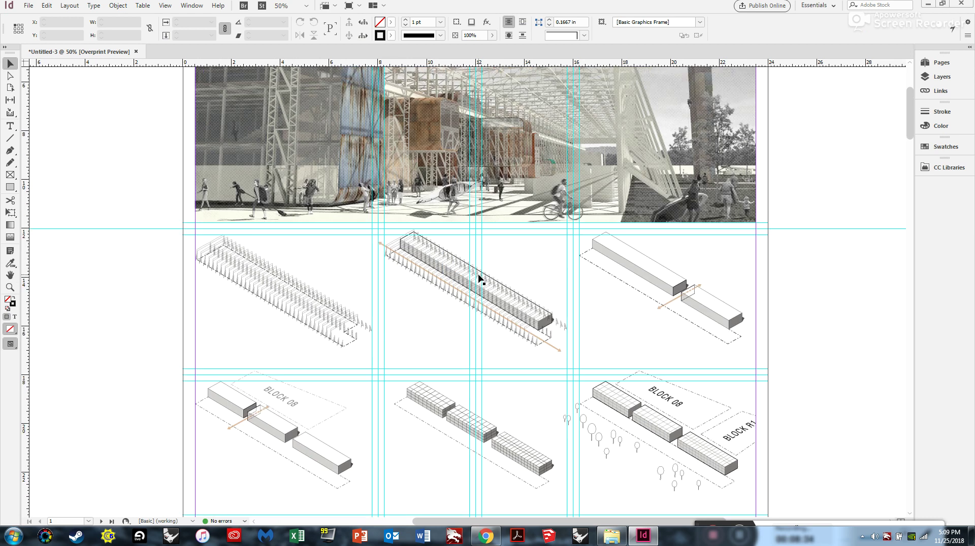
scroll(483, 277, up, 2)
scroll(483, 277, down, 9)
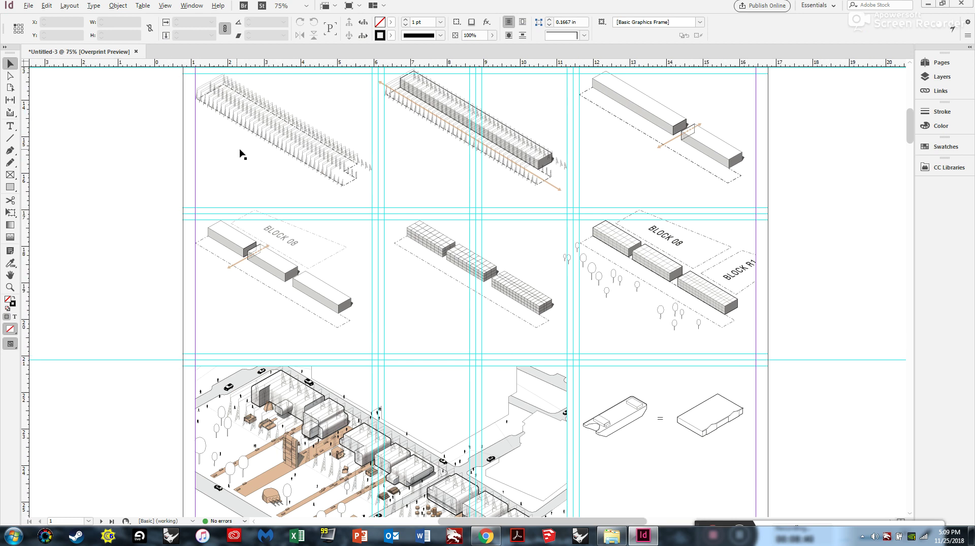
key(ctrl+1)
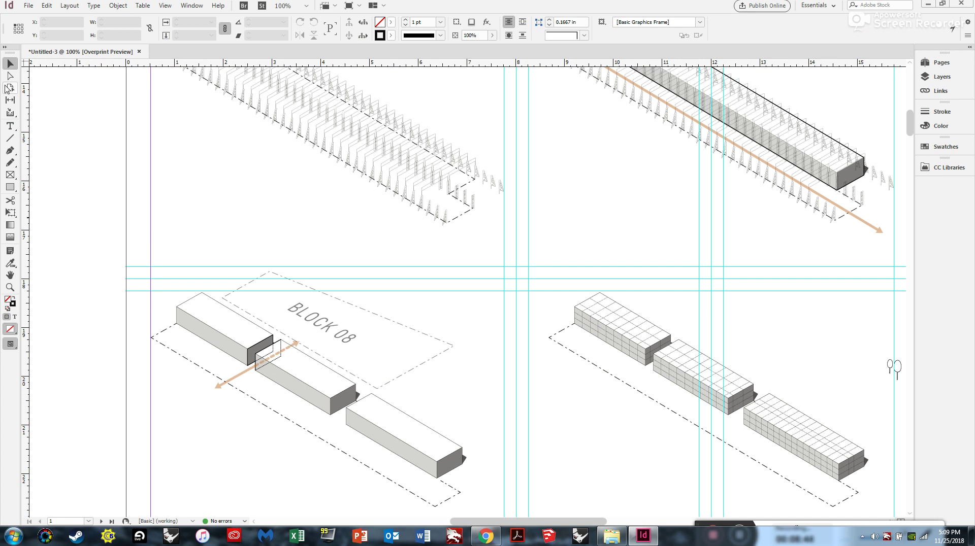
click(9, 128)
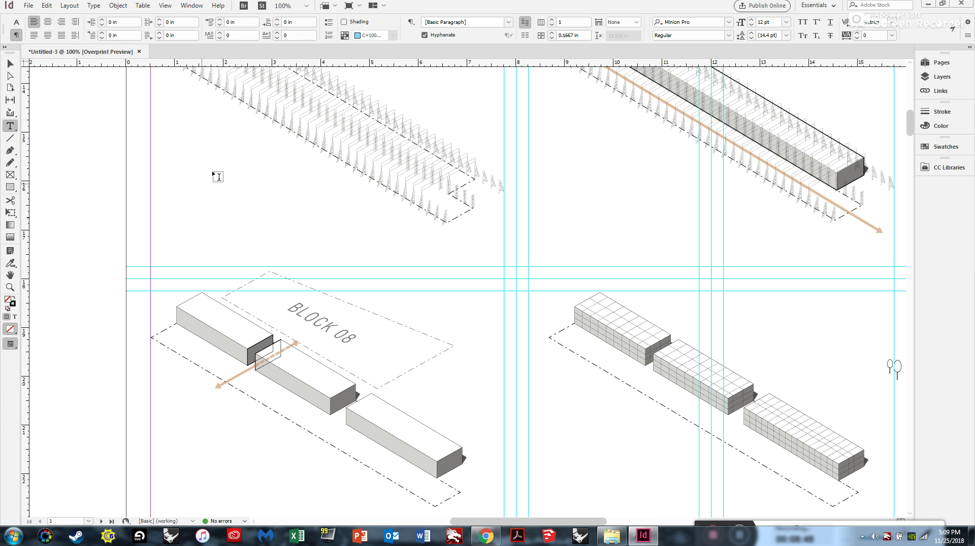
drag(151, 212, 496, 239)
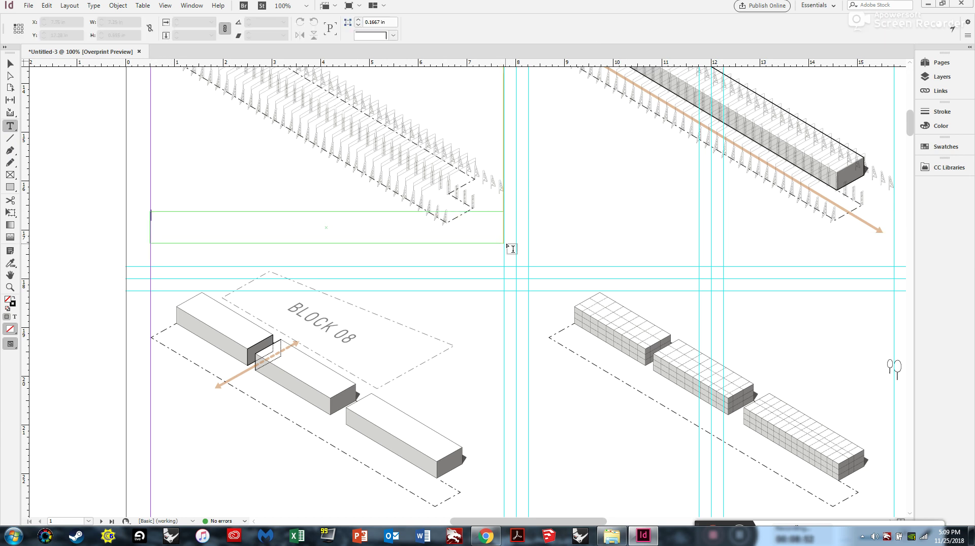
Set the text size to 18 pt and enter FORM GENERATION 01 in the frame beneath the first diagram
scroll(206, 219, up, 1)
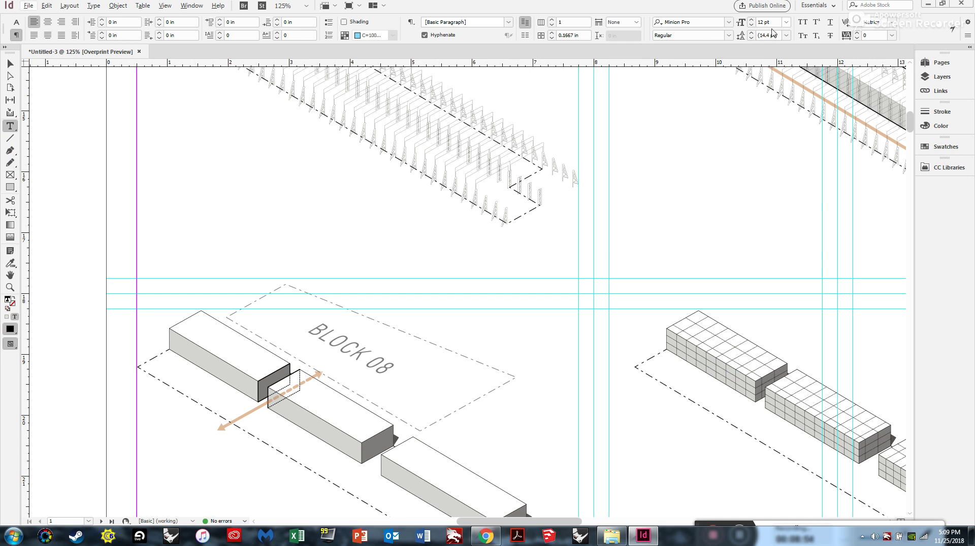
click(786, 23)
click(782, 131)
click(786, 23)
click(775, 120)
click(10, 63)
double_click(156, 233)
scroll(304, 303, up, 3)
text(FORM GENERATION 01)
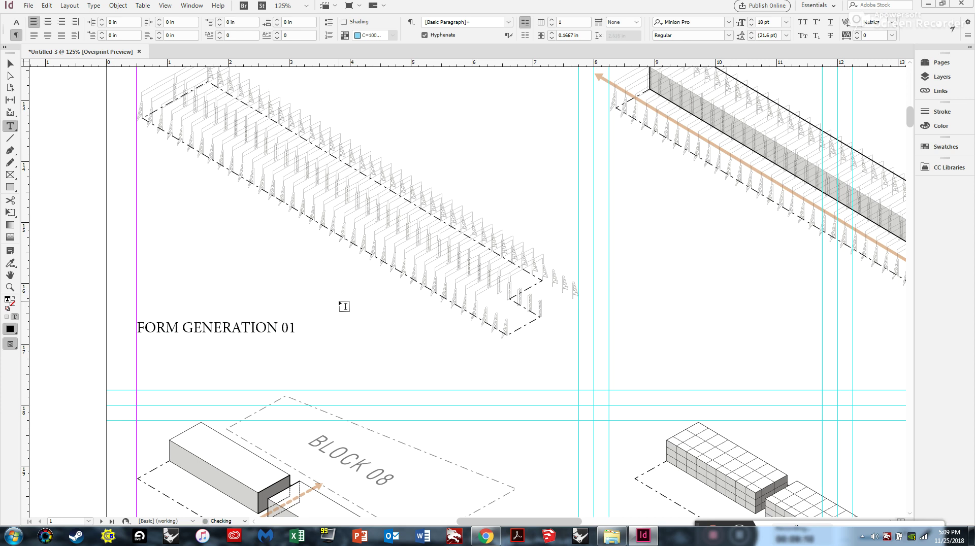
Change the font of the FORM GENERATION 01 caption to Abel
drag(302, 325, 169, 313)
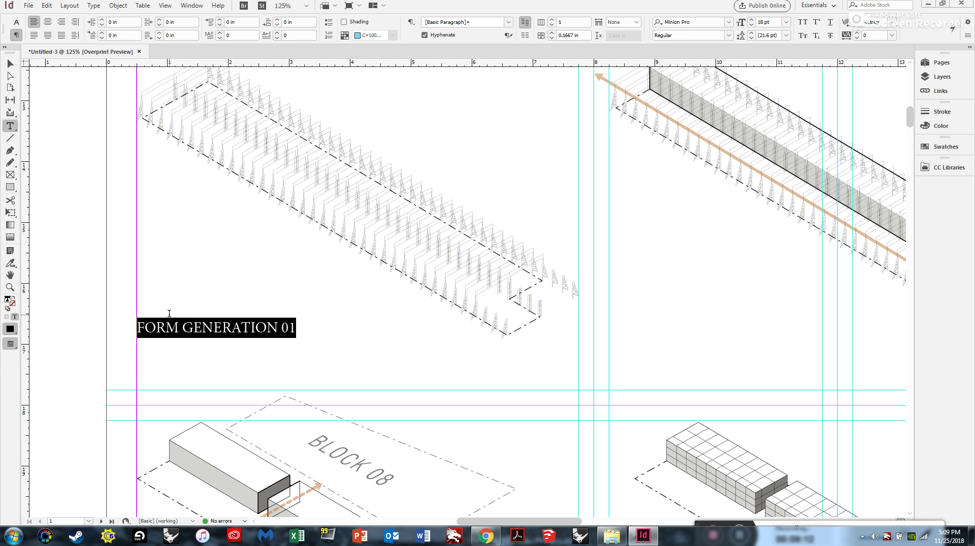
scroll(107, 255, down, 2)
scroll(122, 254, up, 1)
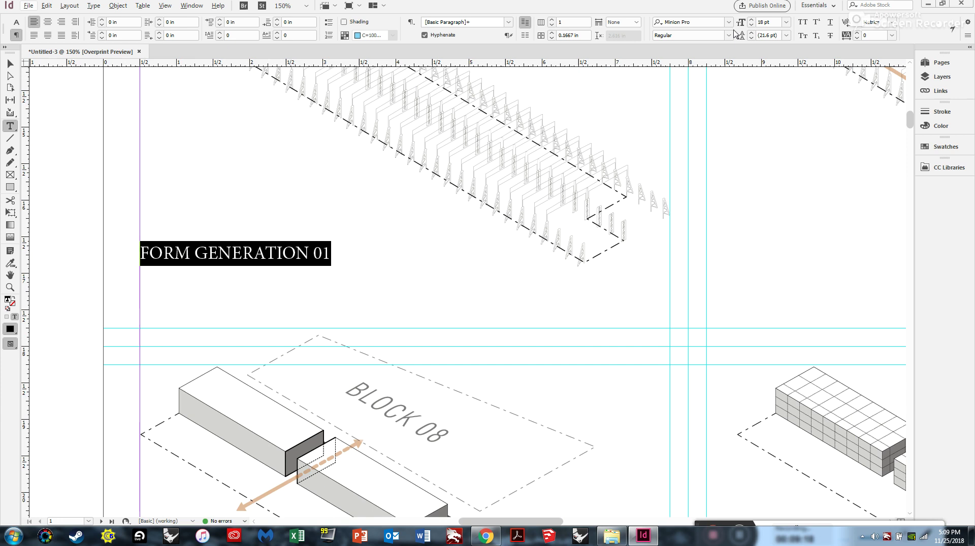
click(729, 23)
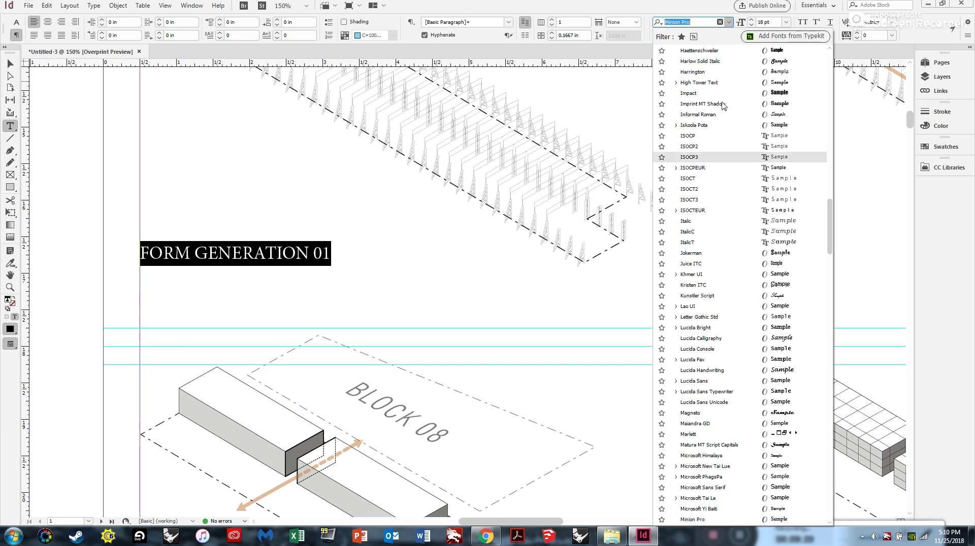
drag(826, 230, 837, 60)
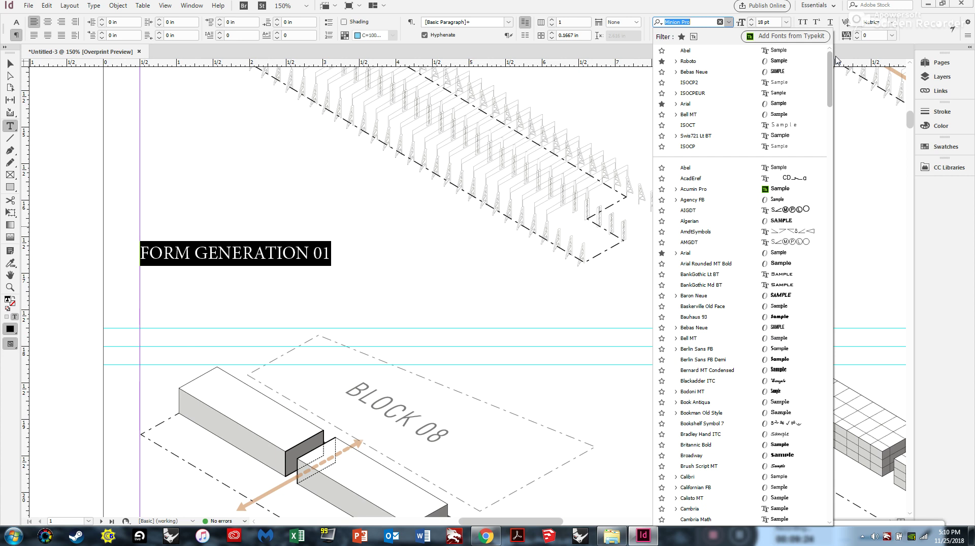
click(708, 53)
click(10, 65)
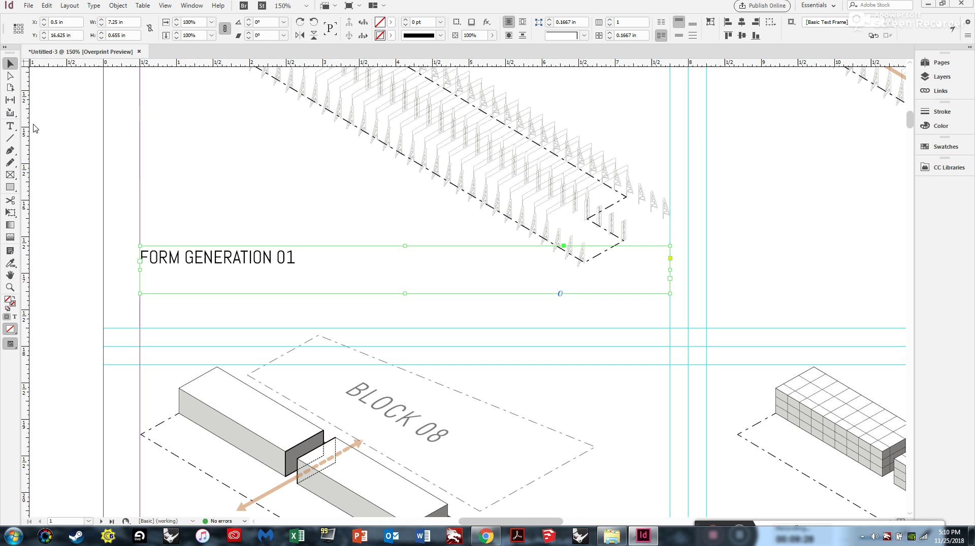
Fit the FORM GENERATION 01 caption frame to its content
scroll(131, 280, up, 1)
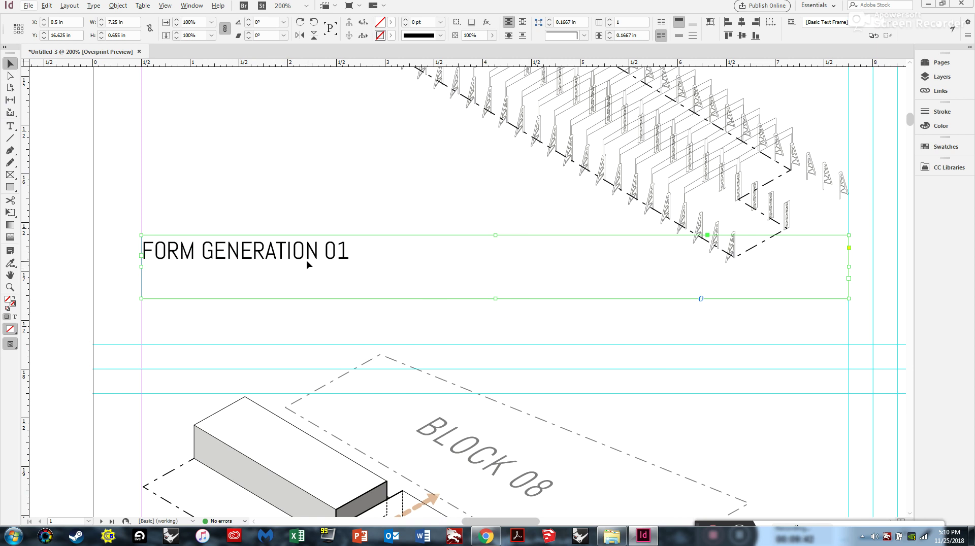
right_click(268, 255)
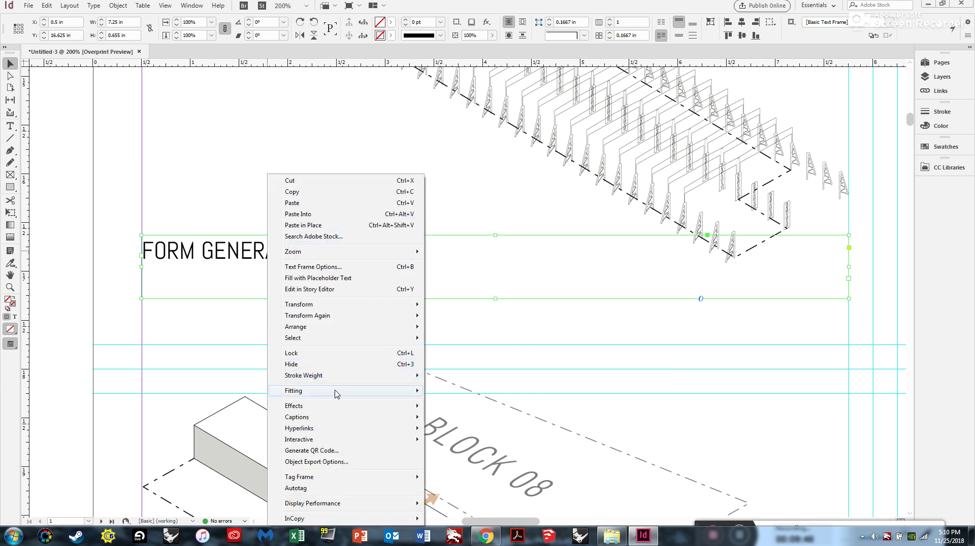
mouse_move(339, 396)
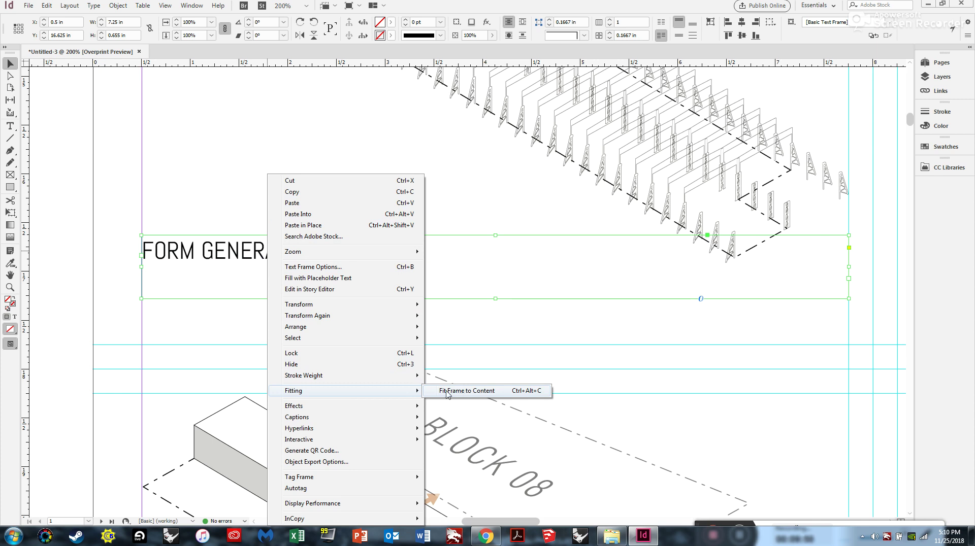
click(480, 394)
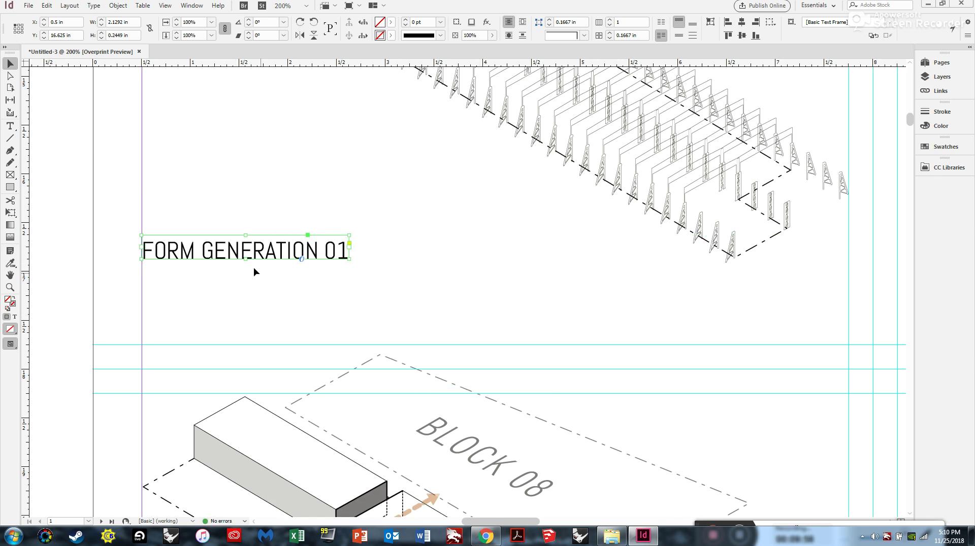
Move the caption straight down to the guide above the second diagram row and widen its frame to about 3.625 in
drag(221, 250, 224, 336)
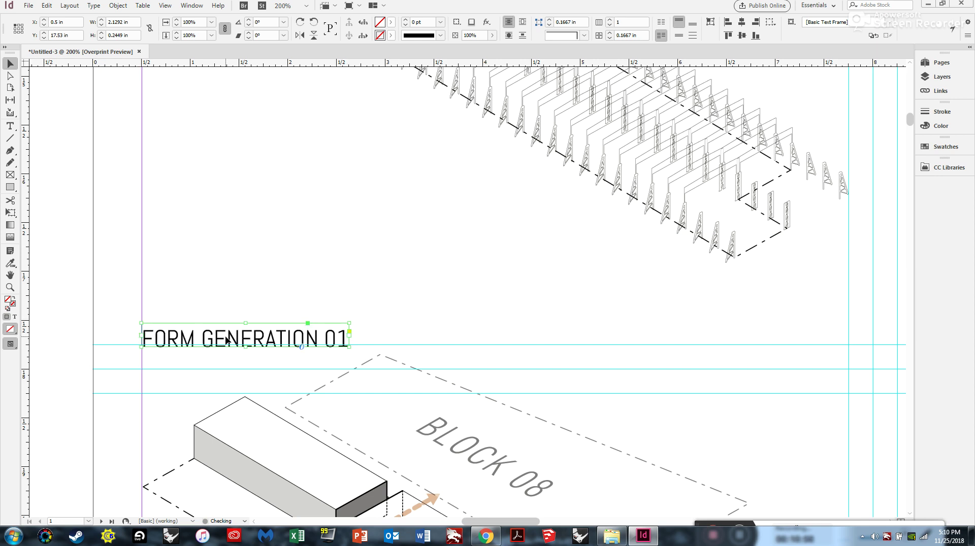
scroll(73, 282, down, 1)
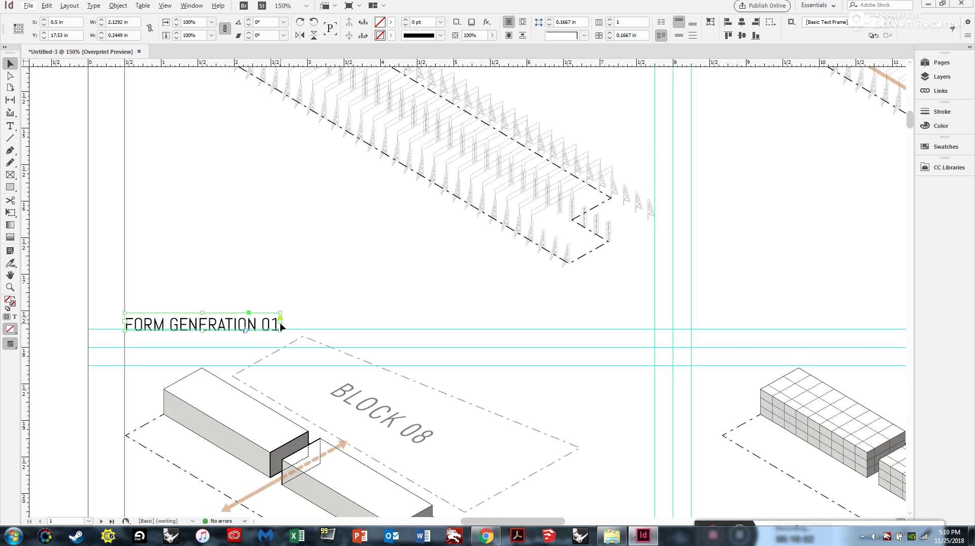
drag(280, 324, 390, 322)
click(236, 330)
alt+scroll(246, 328, up, 2)
scroll(416, 300, down, 1)
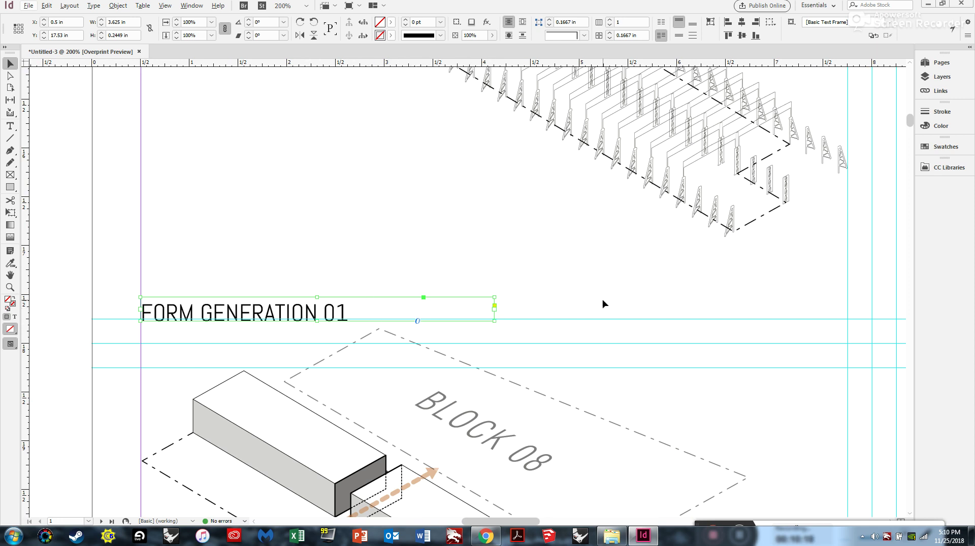
scroll(107, 226, down, 2)
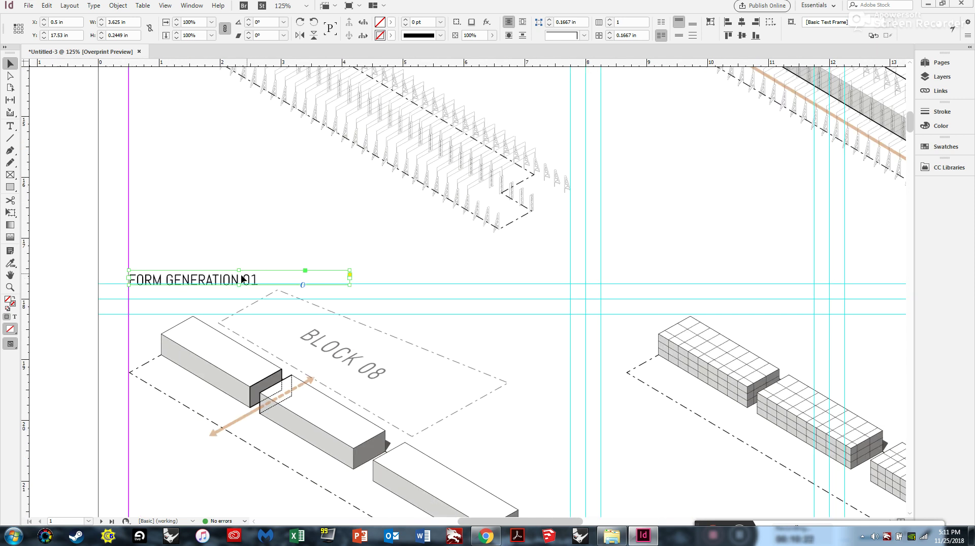
Add a second FORM GENERATION text after the caption and examine the overset marker at the frame's edge
double_click(261, 282)
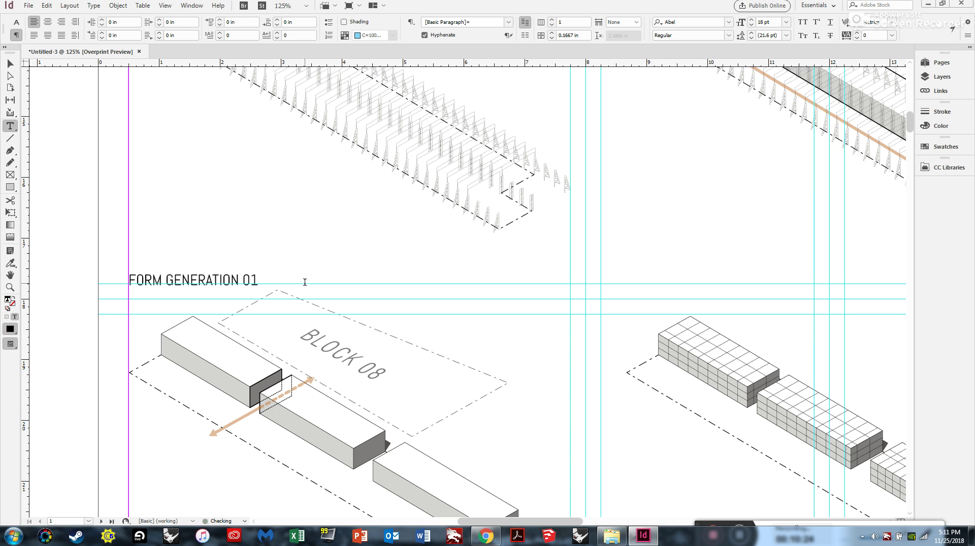
text(FORM GENERA)
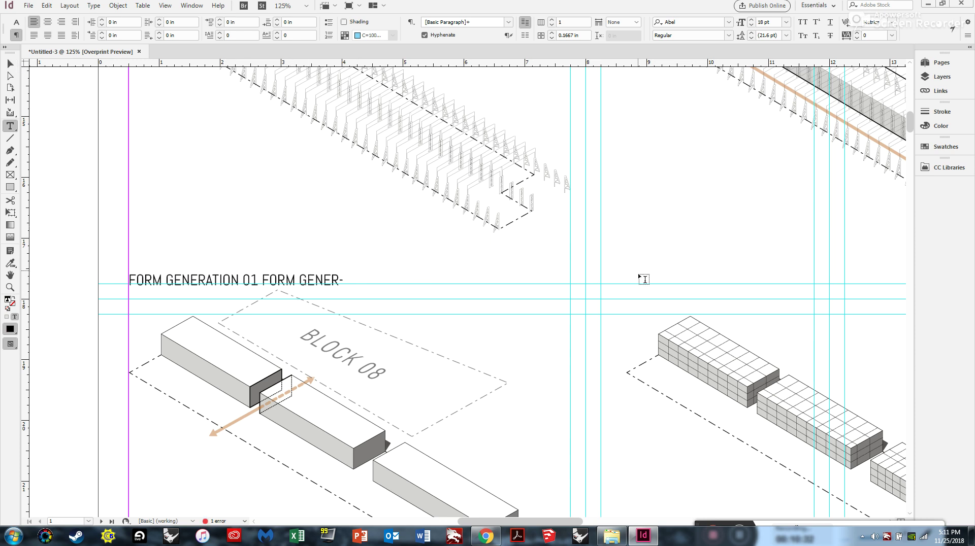
click(10, 65)
alt+scroll(226, 258, up, 4)
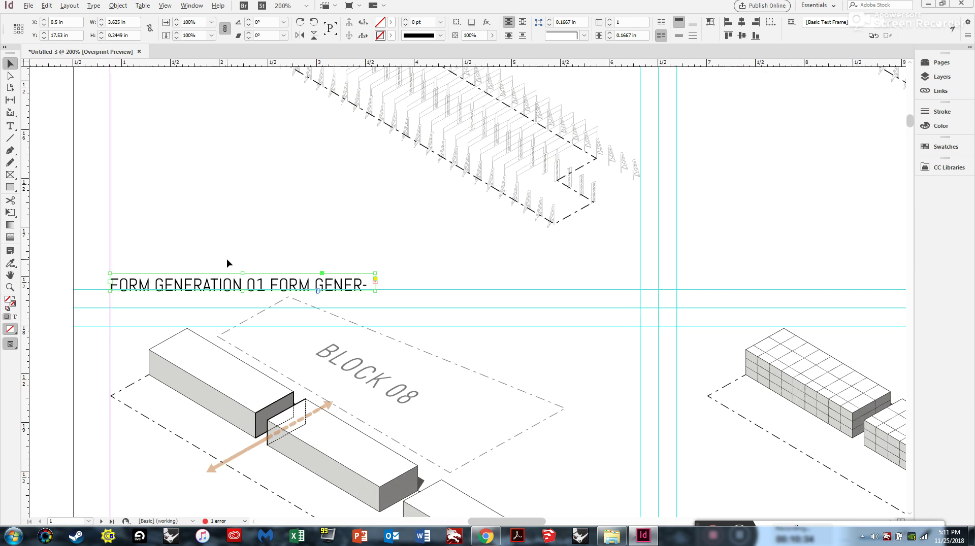
alt+scroll(723, 279, down, 1)
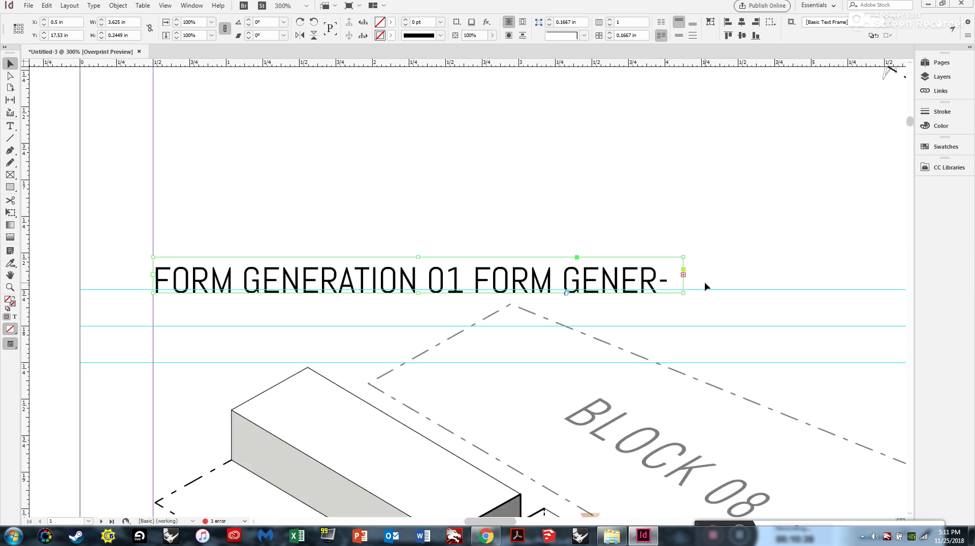
alt+scroll(702, 286, up, 1)
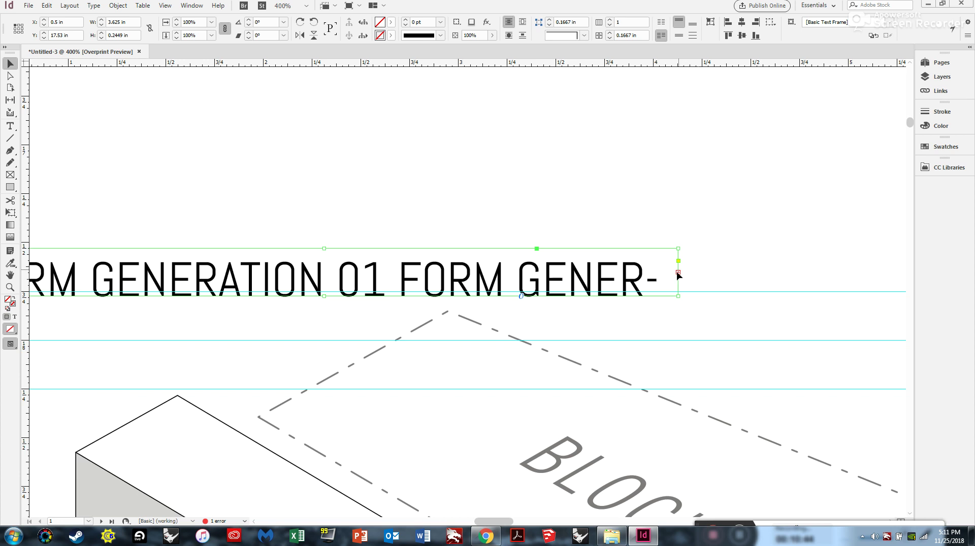
alt+scroll(309, 274, down, 1)
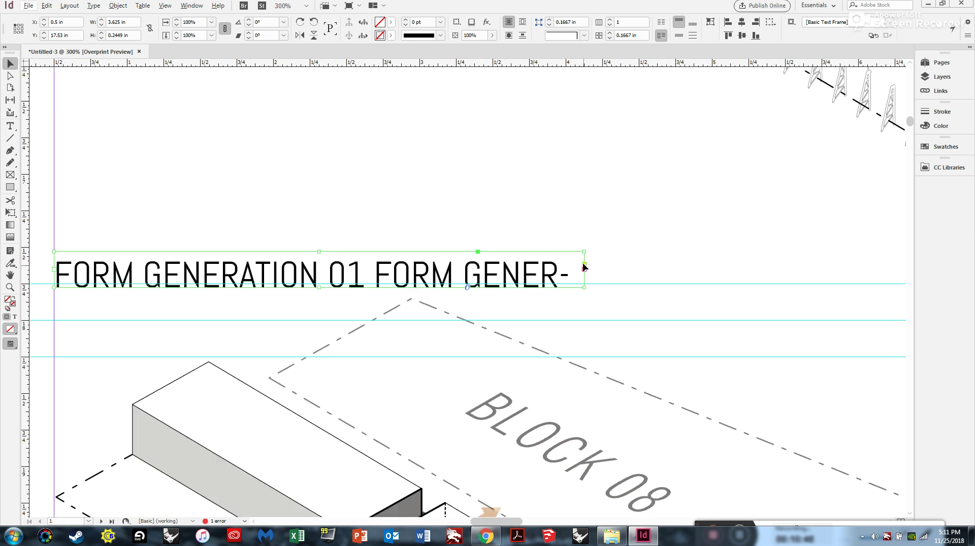
alt+scroll(595, 282, down, 1)
alt+scroll(464, 266, down, 1)
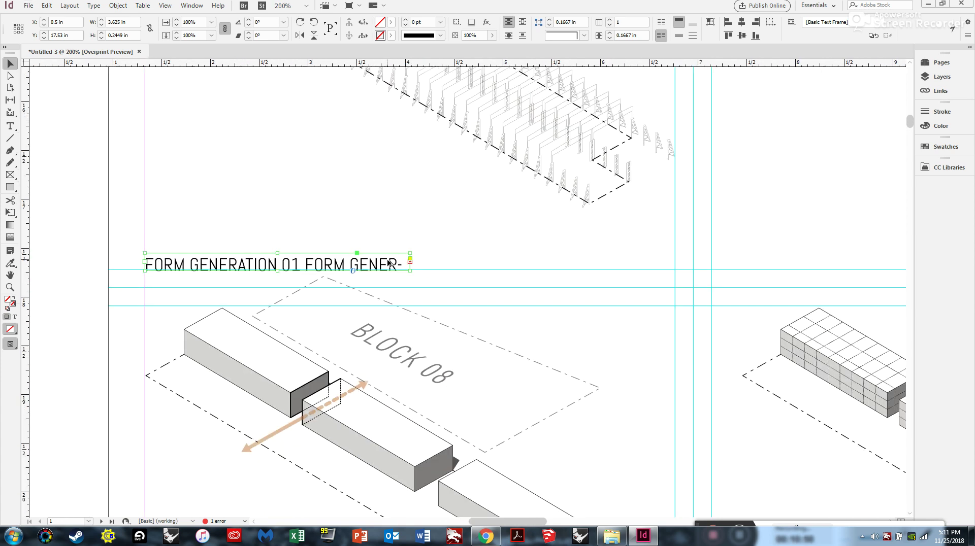
Try widening the overfilled caption frame to about 5.49 in and undo the resize
alt+scroll(409, 259, up, 1)
drag(417, 263, 572, 260)
key(ctrl+z)
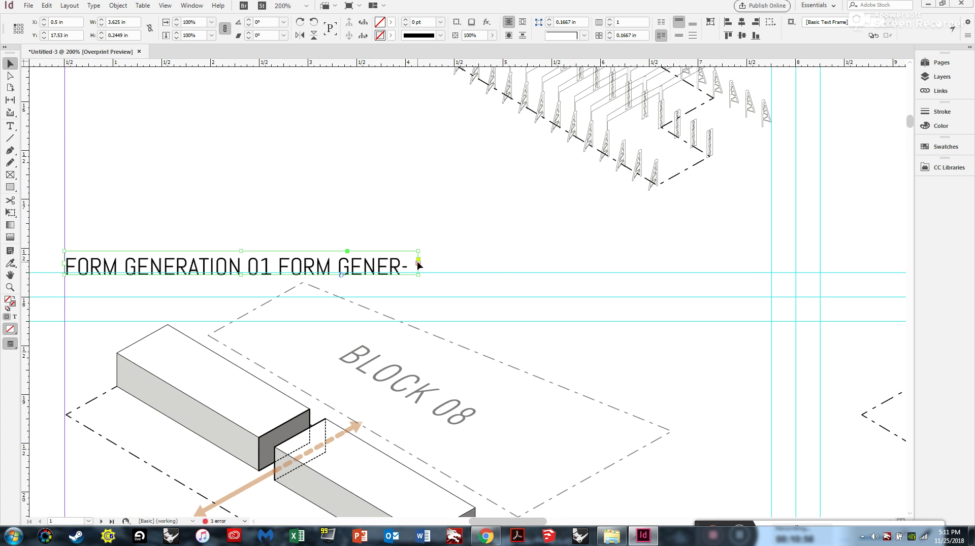
drag(418, 263, 599, 261)
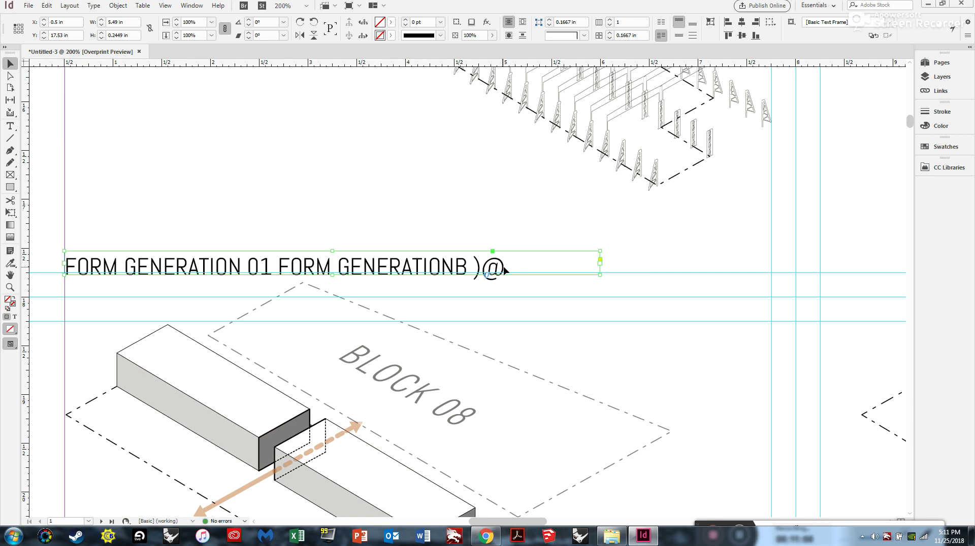
key(ctrl+z)
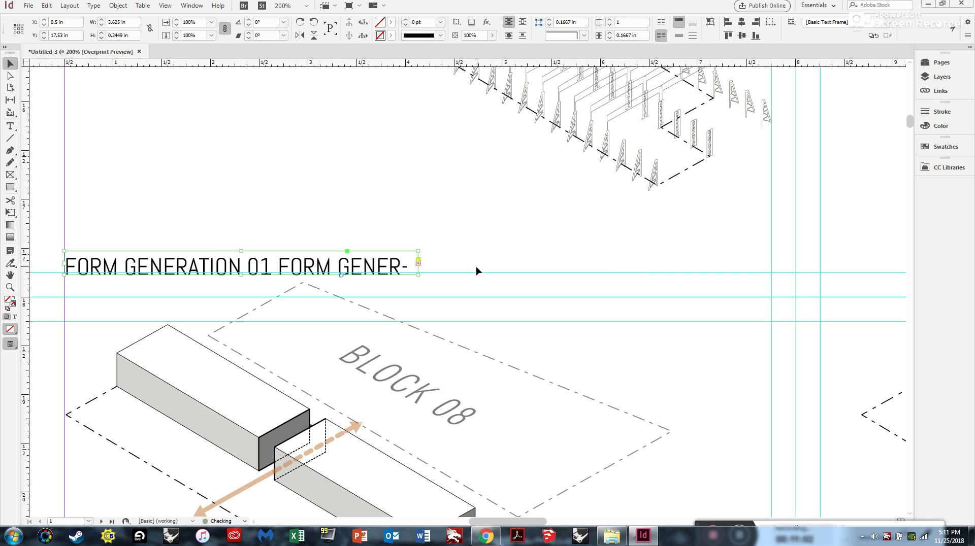
Try fitting the caption frame to its overflowing content and undo the fit
right_click(295, 264)
mouse_move(325, 393)
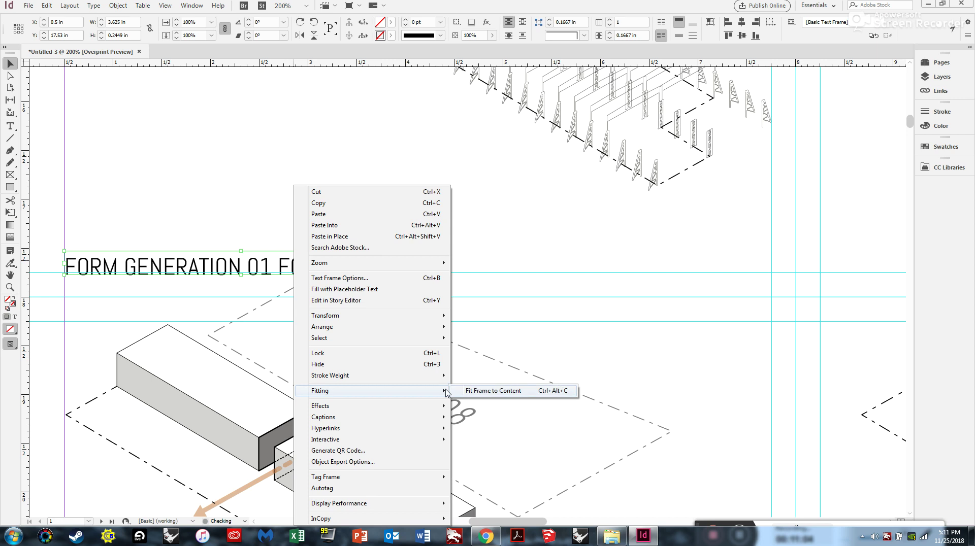
click(467, 391)
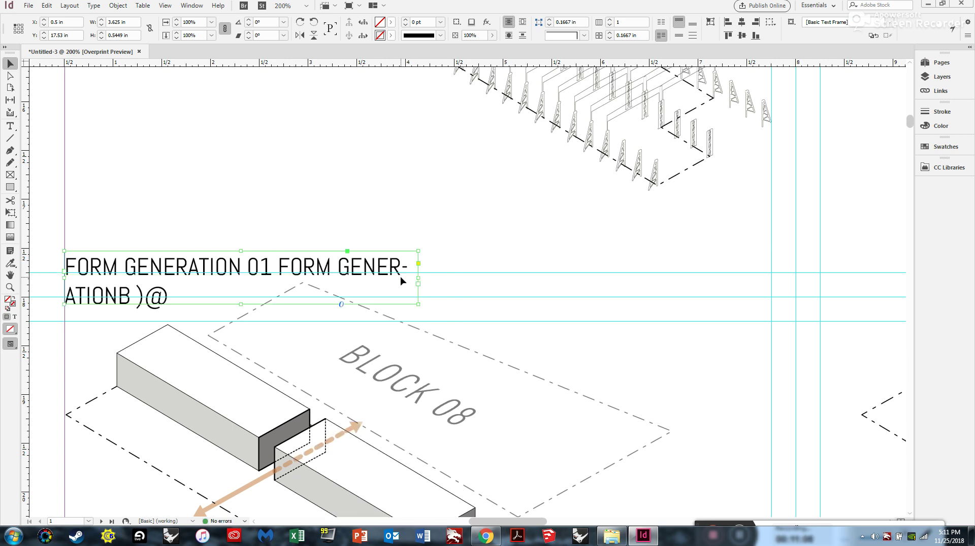
key(ctrl+z)
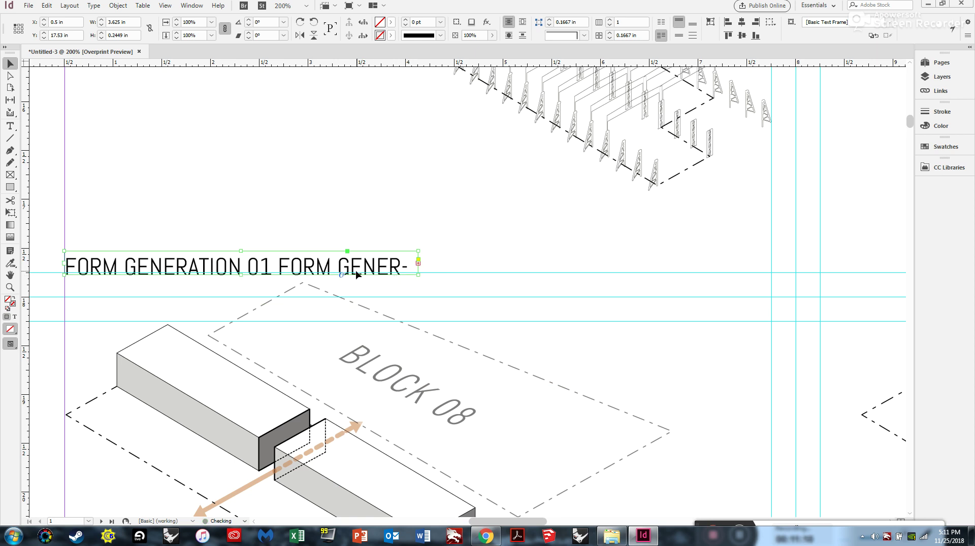
Try stretching the caption frame once more, and undo both the stretch and the extra text added to the caption
drag(419, 263, 539, 263)
key(ctrl+z)
key(ctrl+z)
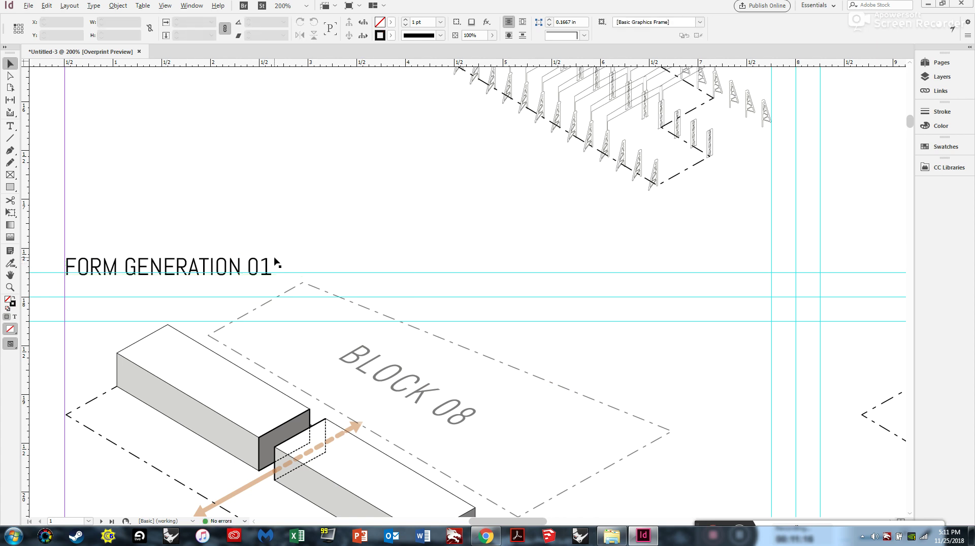
Paste a copy of the FORM GENERATION 01 caption in place and move it across to the second column's starting guide, at X about 8.26 in
scroll(275, 260, down, 2)
scroll(74, 259, down, 1)
scroll(172, 268, down, 1)
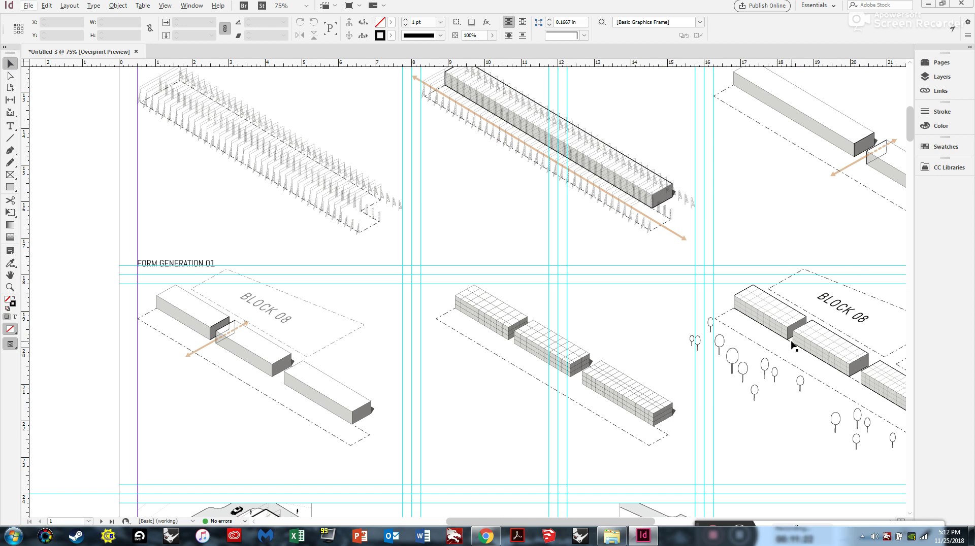
click(193, 265)
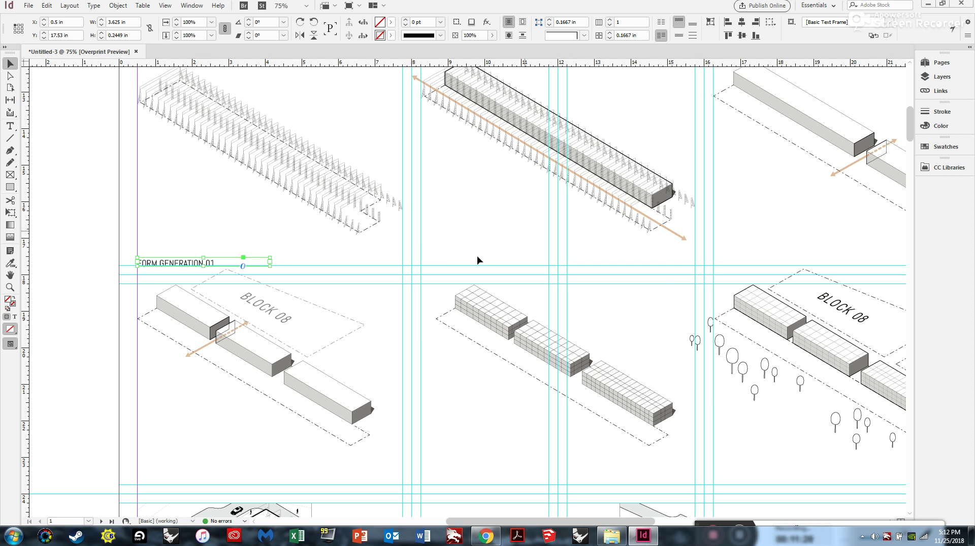
scroll(175, 275, up, 1)
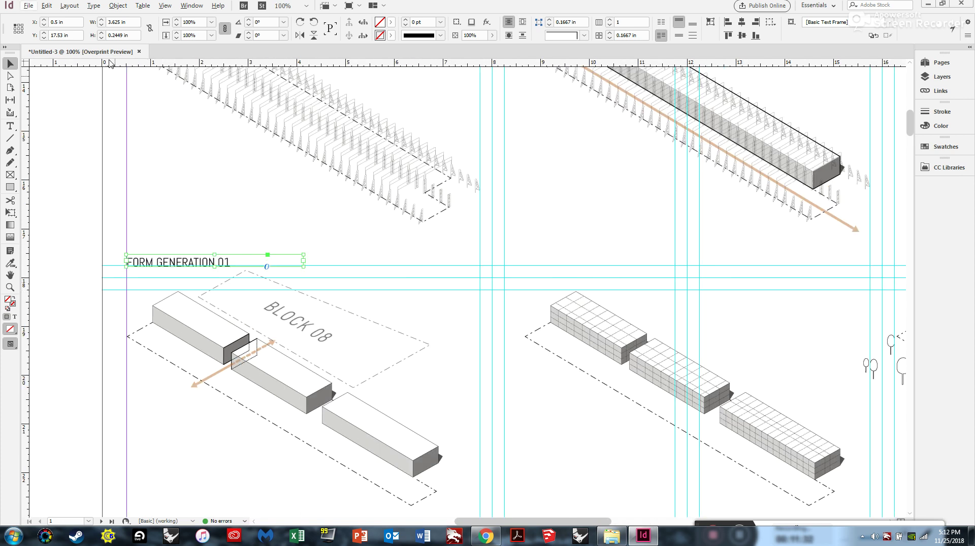
click(46, 6)
click(65, 58)
click(45, 6)
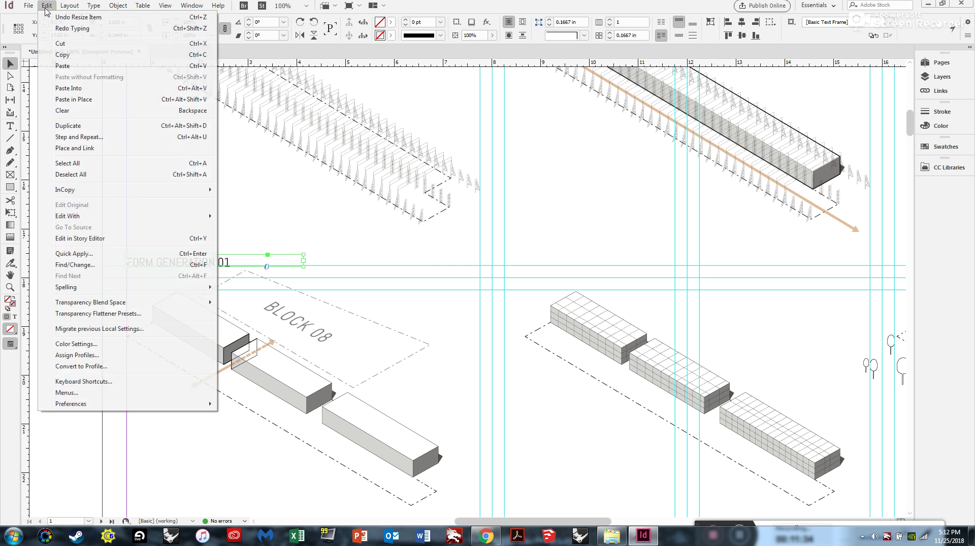
click(85, 104)
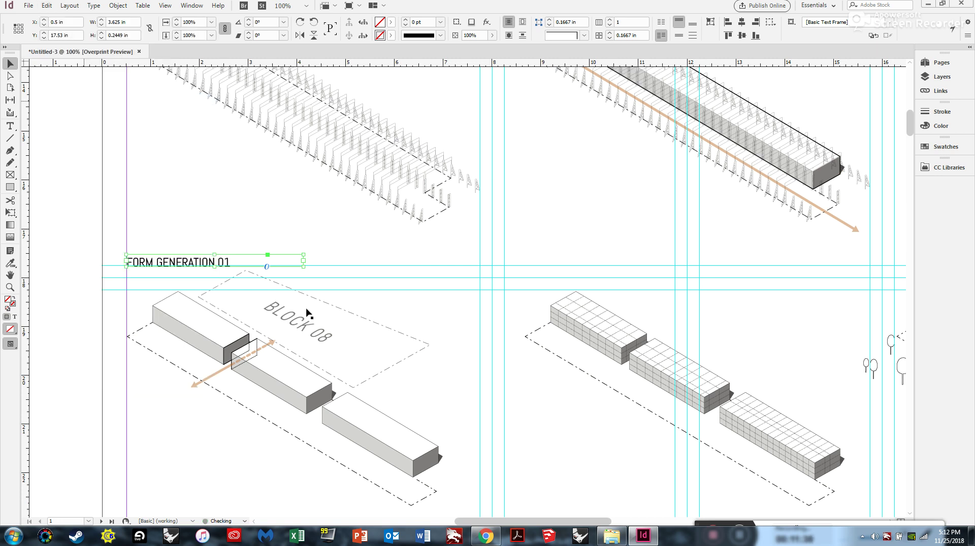
drag(155, 264, 526, 263)
scroll(526, 263, up, 3)
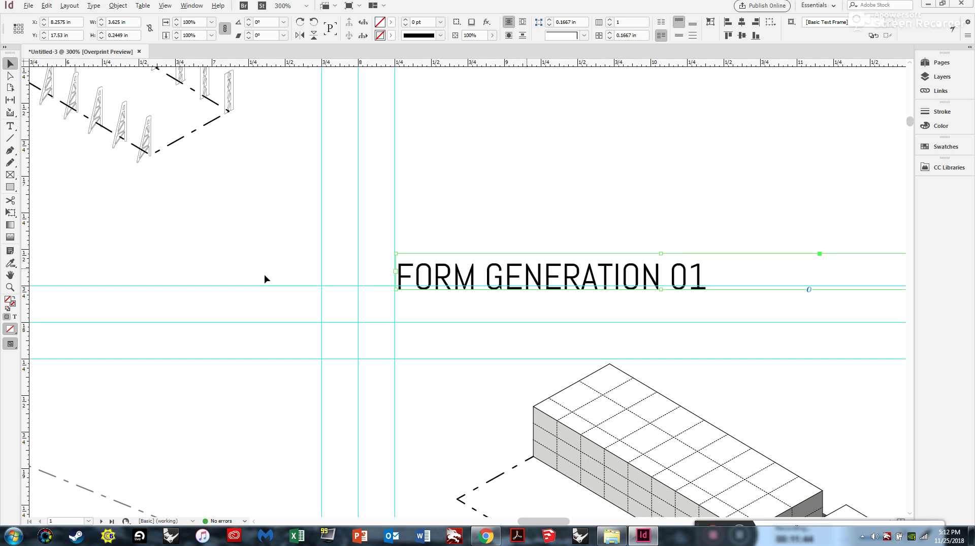
Paste another copy of the FORM GENERATION 01 caption in place and move it to the third column's starting guide, at X 16.25 in
scroll(264, 274, down, 4)
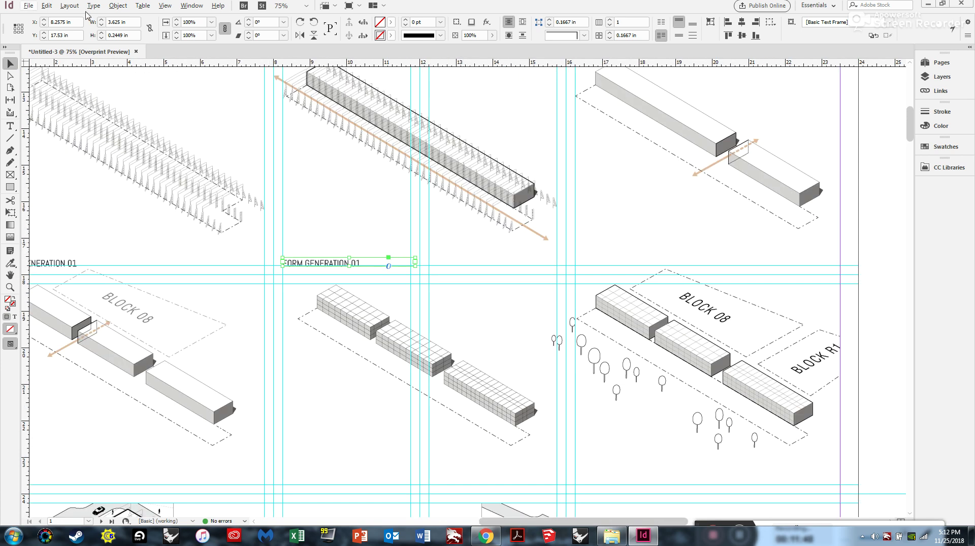
click(47, 6)
click(88, 101)
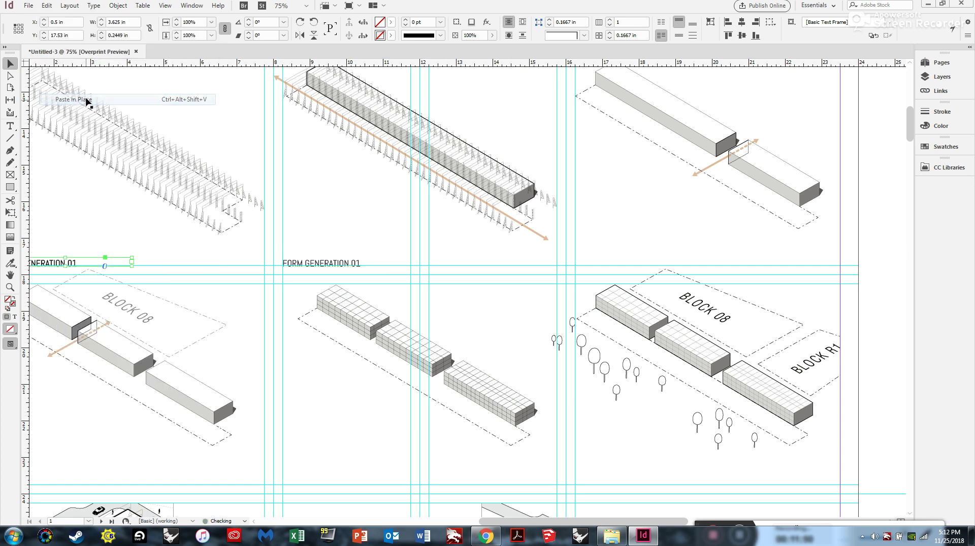
drag(350, 261, 637, 249)
scroll(584, 263, up, 6)
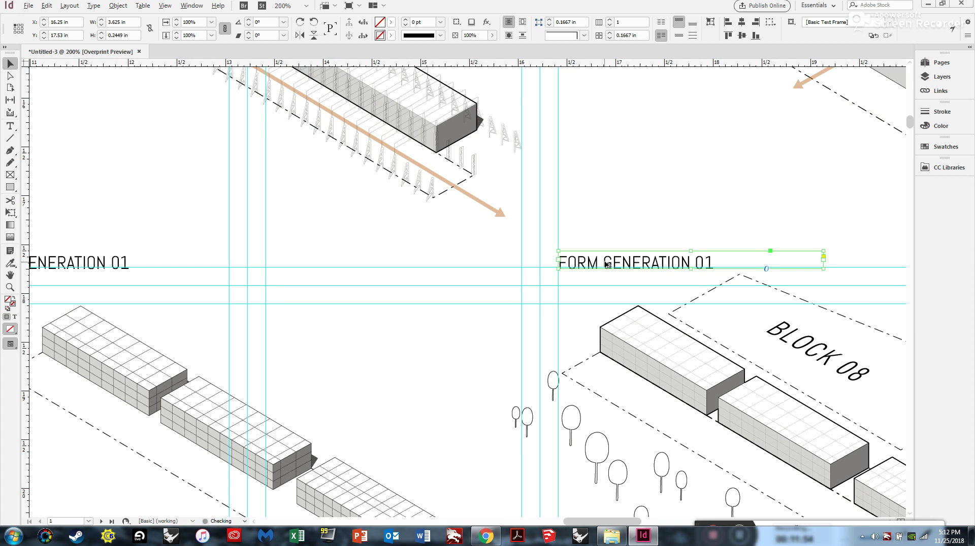
Duplicate the three captions in place and move the copies straight down to the guide under the second diagram row, at Y about 23.51 in
scroll(603, 259, down, 9)
scroll(456, 258, up, 5)
scroll(508, 168, up, 2)
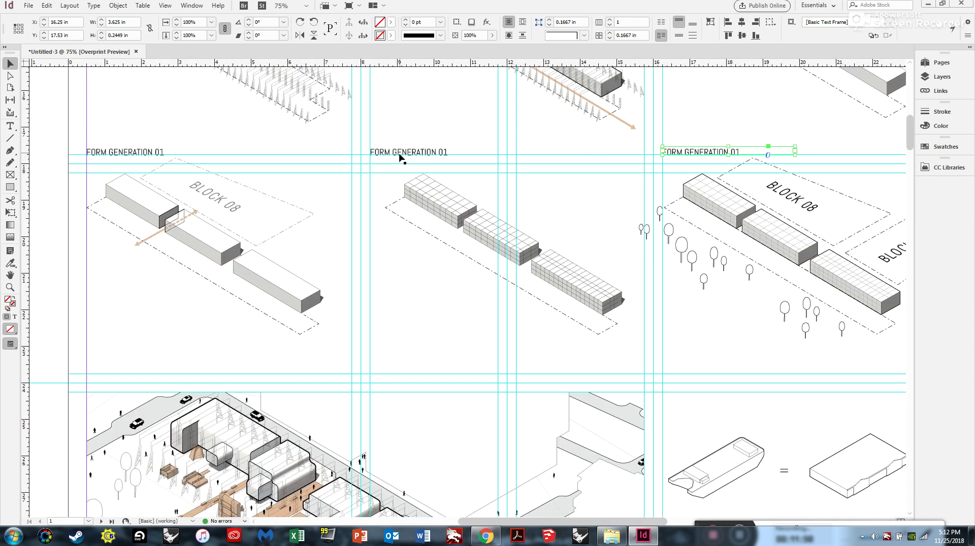
shift+click(399, 155)
shift+click(144, 154)
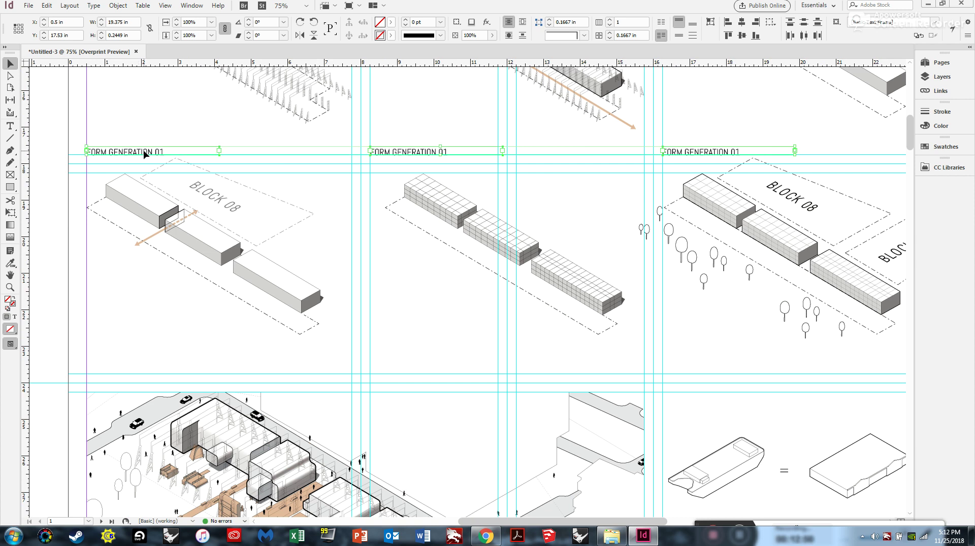
click(46, 6)
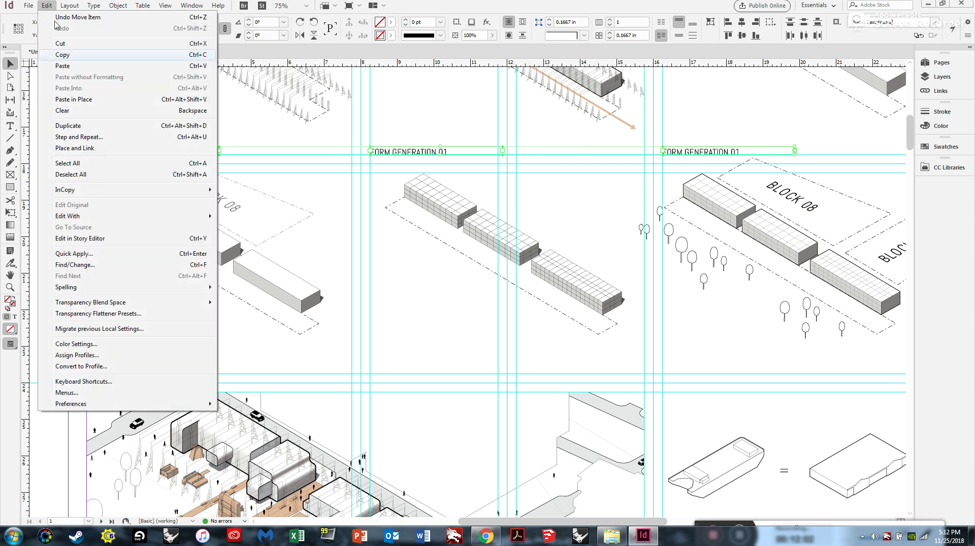
click(94, 100)
drag(113, 156, 114, 374)
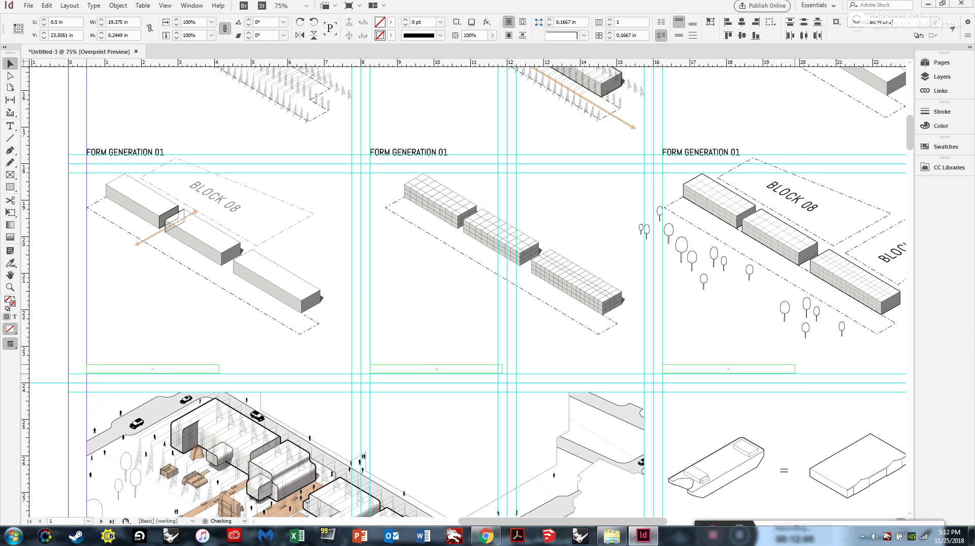
click(68, 305)
scroll(354, 309, down, 2)
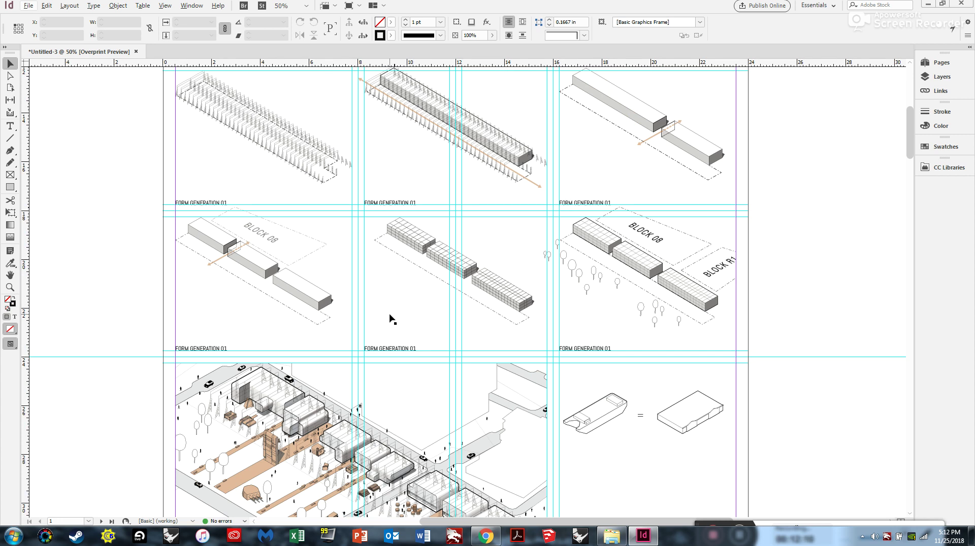
Renumber the first row's second and third captions as FORM GENERATION 02 and FORM GENERATION 03
scroll(387, 205, up, 3)
double_click(415, 202)
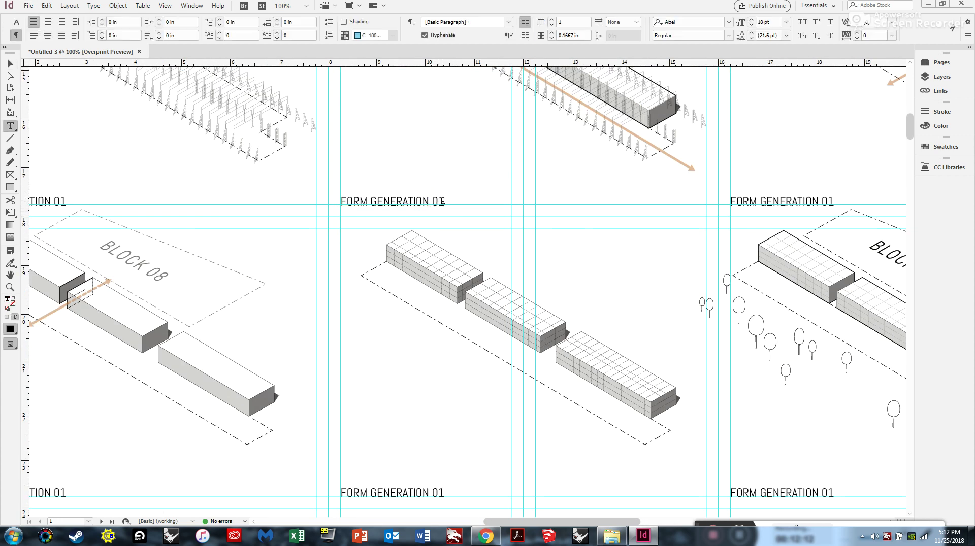
drag(440, 202, 446, 201)
text(2)
double_click(828, 201)
drag(834, 201, 828, 200)
Renumber the second row's captions as FORM GENERATION 04, 05 and 06
scroll(829, 200, down, 3)
drag(67, 270, 63, 269)
text(4)
drag(435, 270, 445, 269)
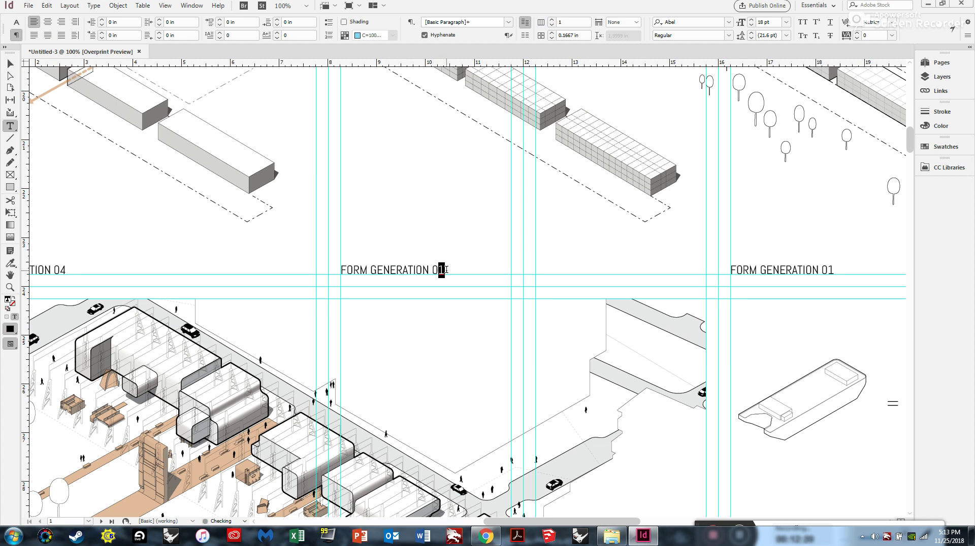
text(5)
drag(838, 272, 831, 269)
text(6)
key(Escape)
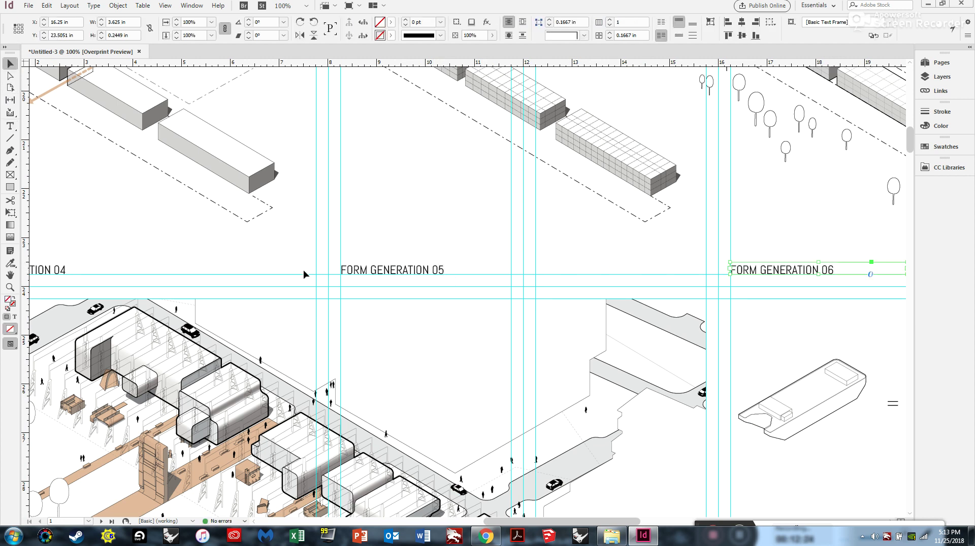
Duplicate the FORM GENERATION 04 and 06 captions in place and move the copies down to the page's lower margin, at Y about 35.26 in
key(ctrl+shift+a)
key(ctrl+minus)
key(ctrl+minus)
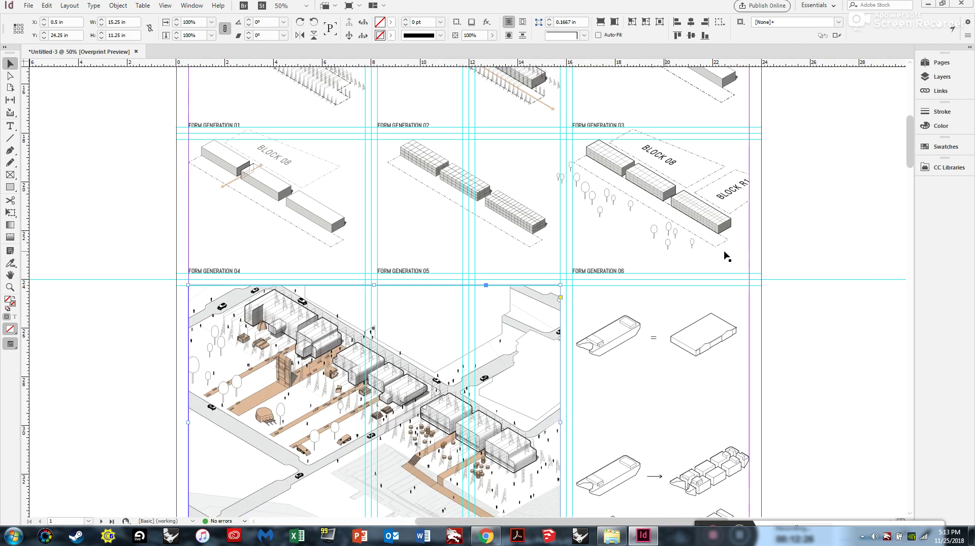
scroll(798, 226, up, 5)
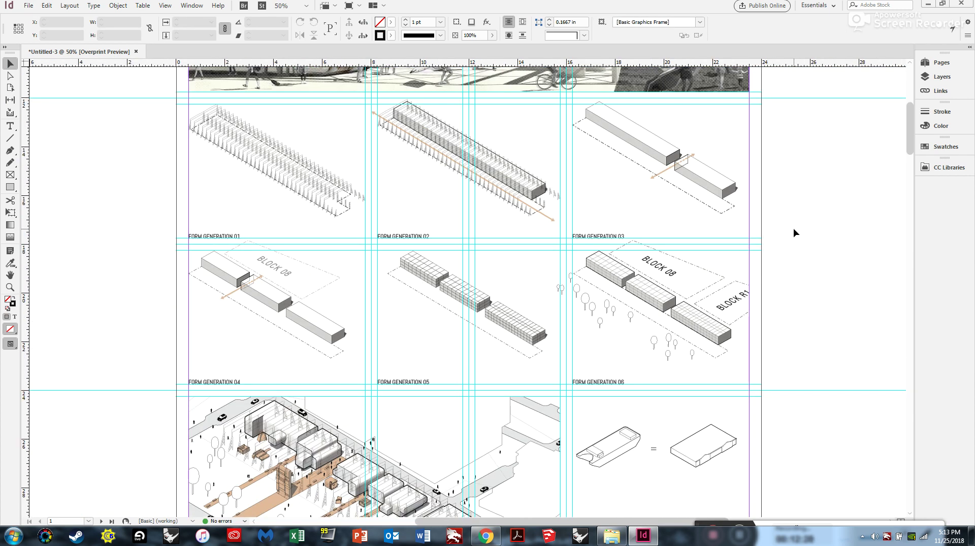
scroll(781, 245, down, 4)
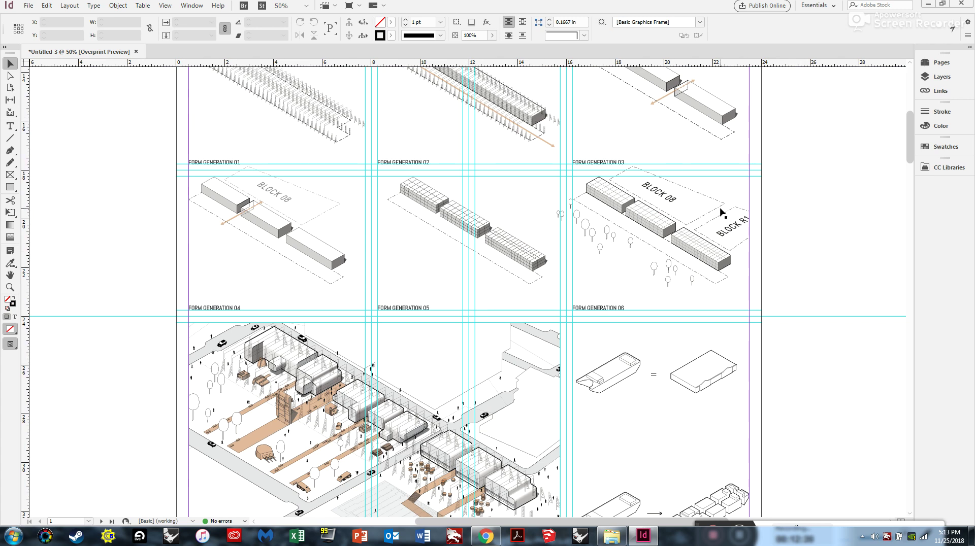
scroll(783, 189, down, 2)
click(229, 235)
scroll(349, 166, down, 2)
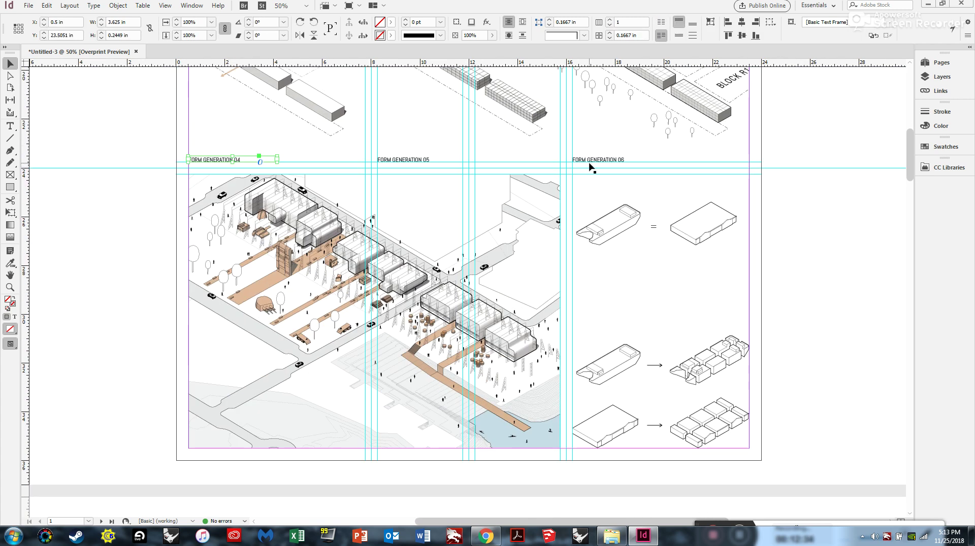
shift+click(601, 159)
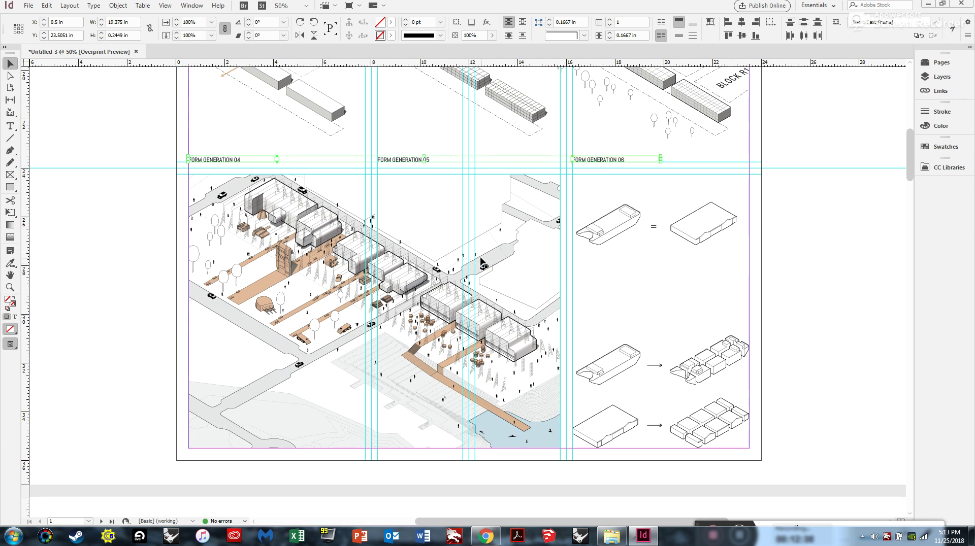
key(ctrl+alt+shift+v)
drag(211, 163, 211, 459)
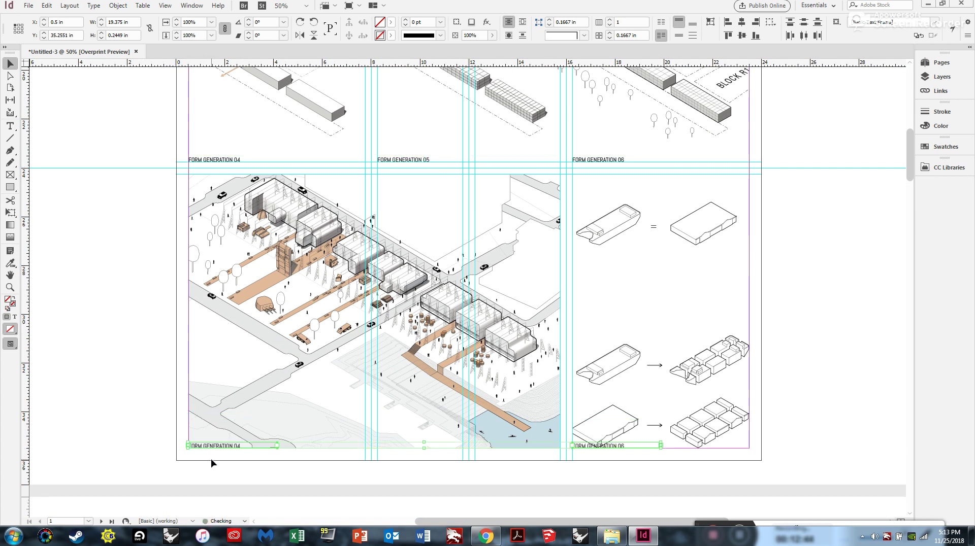
Replace the text of the caption copy under the site drawing with SITE ISOMETRIC
scroll(212, 458, up, 3)
double_click(223, 432)
key(ctrl+a)
text(SITE ISOMET)
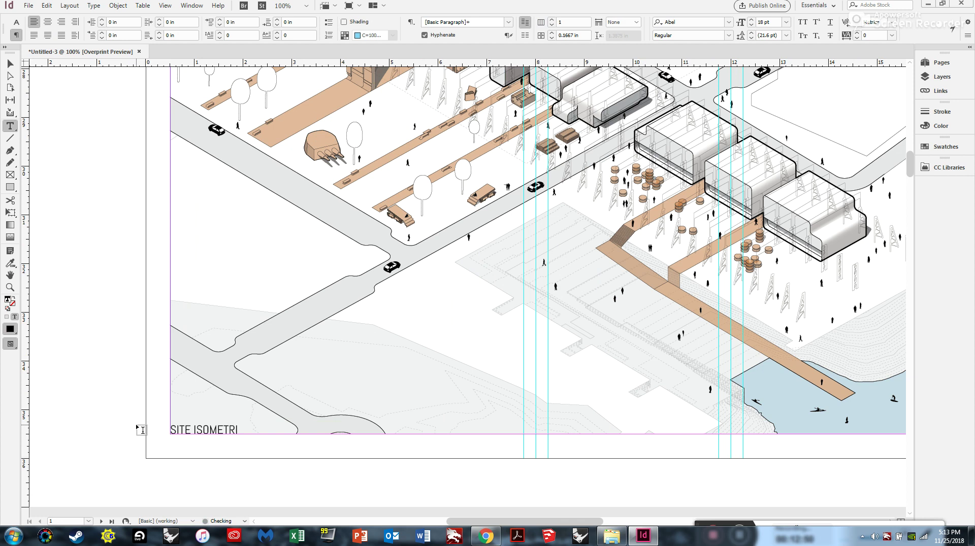
key(Escape)
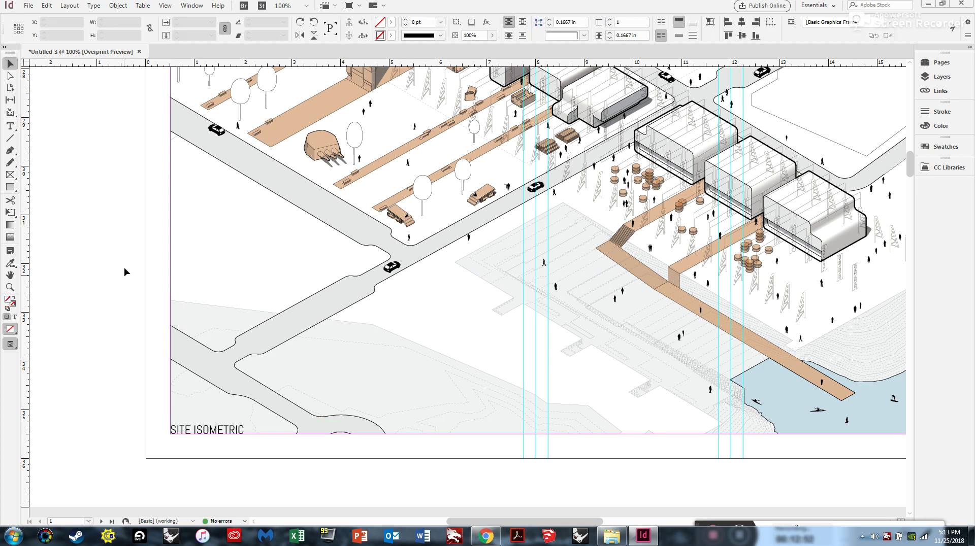
Replace the text of the caption copy under the barge diagrams with DESIGN PARTI
scroll(88, 320, down, 1)
scroll(772, 420, up, 1)
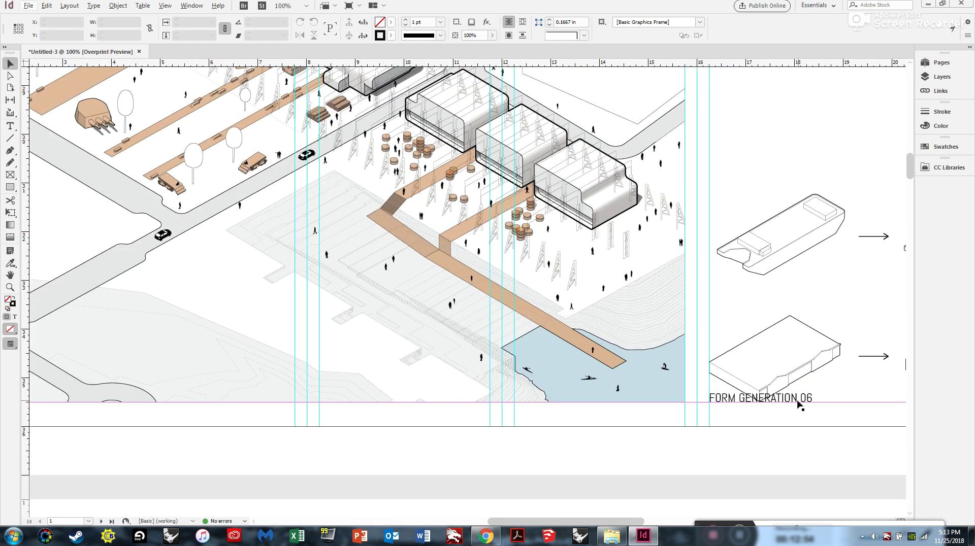
scroll(274, 325, down, 1)
scroll(391, 336, down, 1)
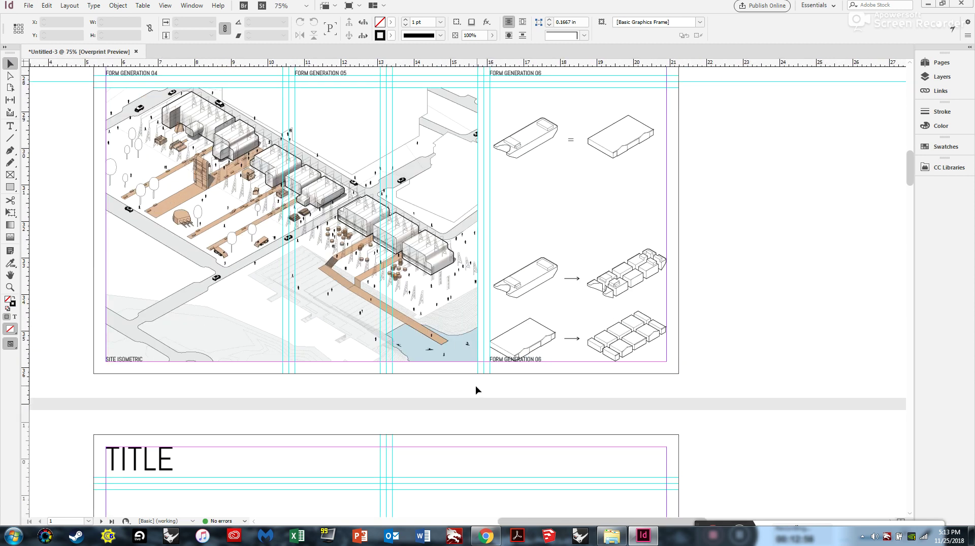
scroll(619, 343, up, 2)
double_click(607, 332)
drag(607, 332, 489, 339)
text(DESIGN PARTI)
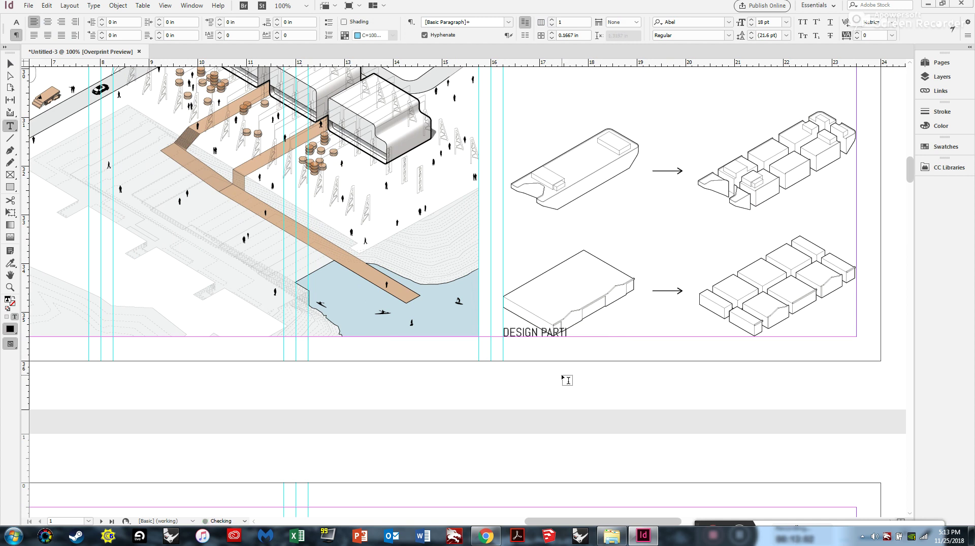
Change the word PARTI to METAPHOR in the barge diagrams' caption and deselect it
scroll(608, 381, up, 6)
scroll(314, 274, down, 1)
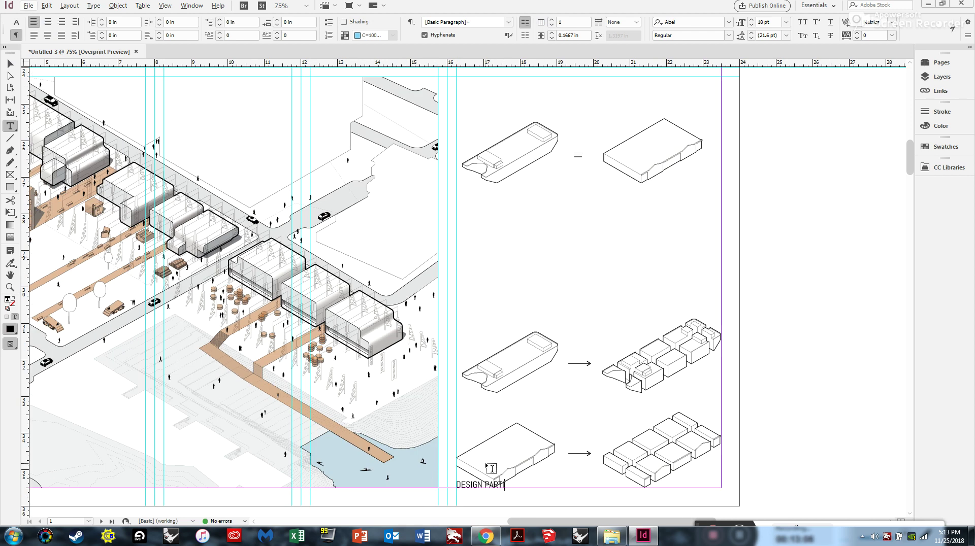
drag(504, 480, 488, 484)
text(METAPHOR)
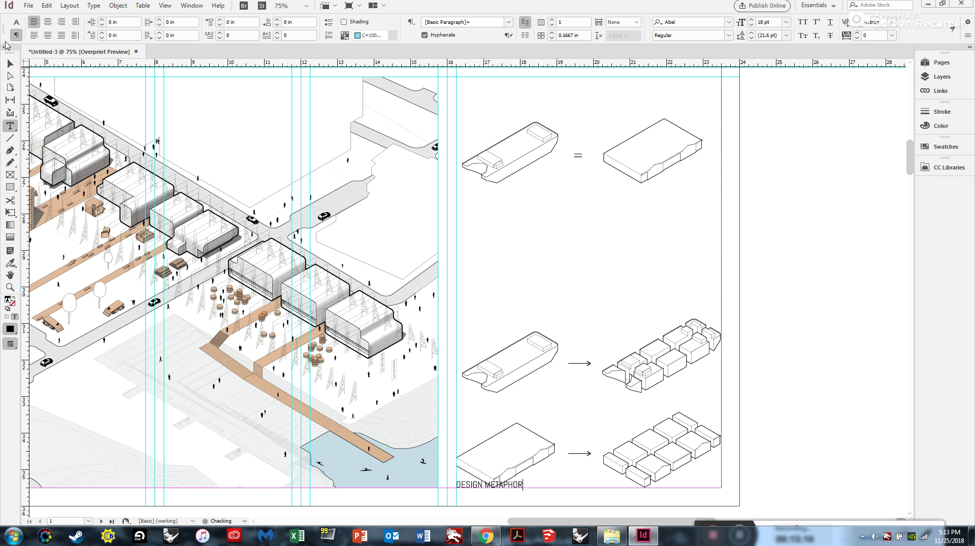
click(11, 63)
click(855, 306)
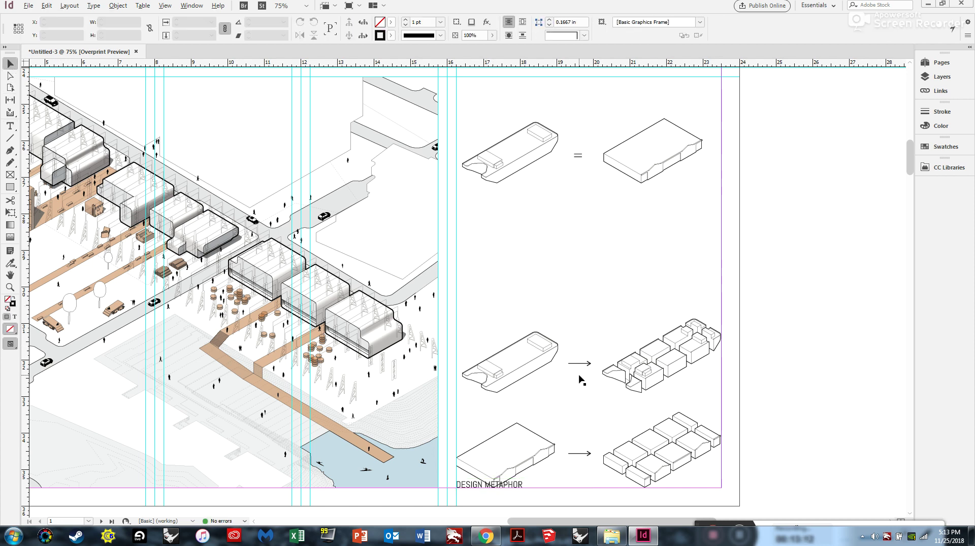
Move the barge diagram frame straight up to Y 24.64 in so it clears the DESIGN METAPHOR caption
scroll(579, 379, down, 1)
click(565, 281)
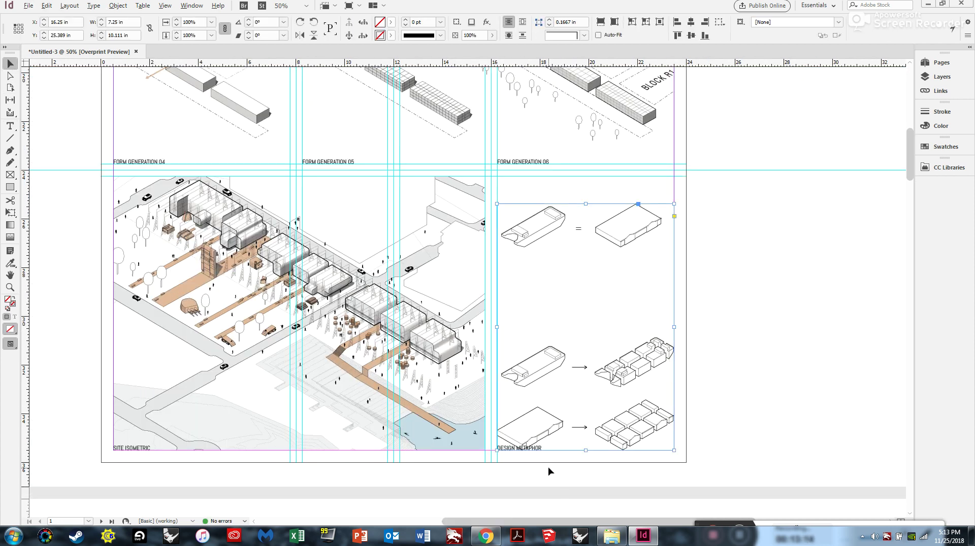
scroll(549, 470, up, 1)
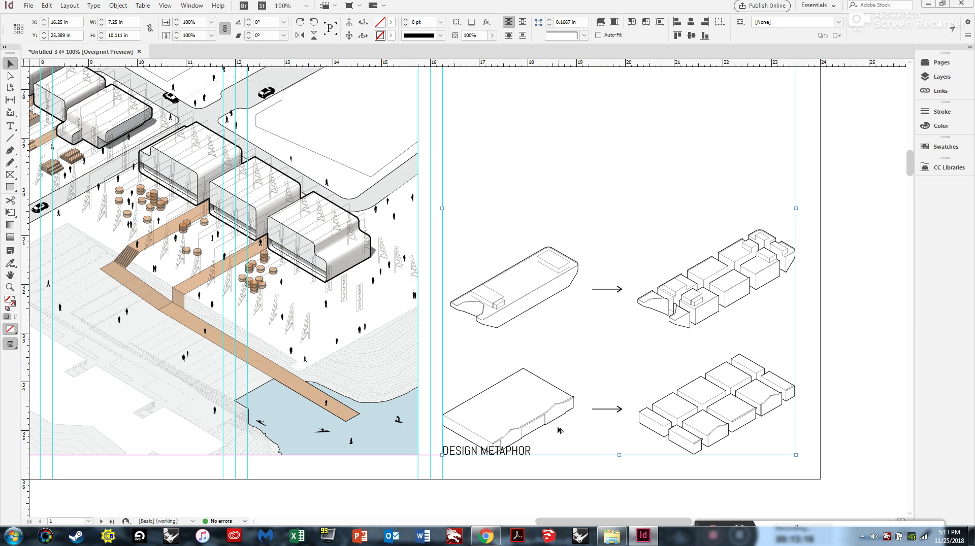
scroll(553, 427, down, 1)
drag(550, 406, 557, 387)
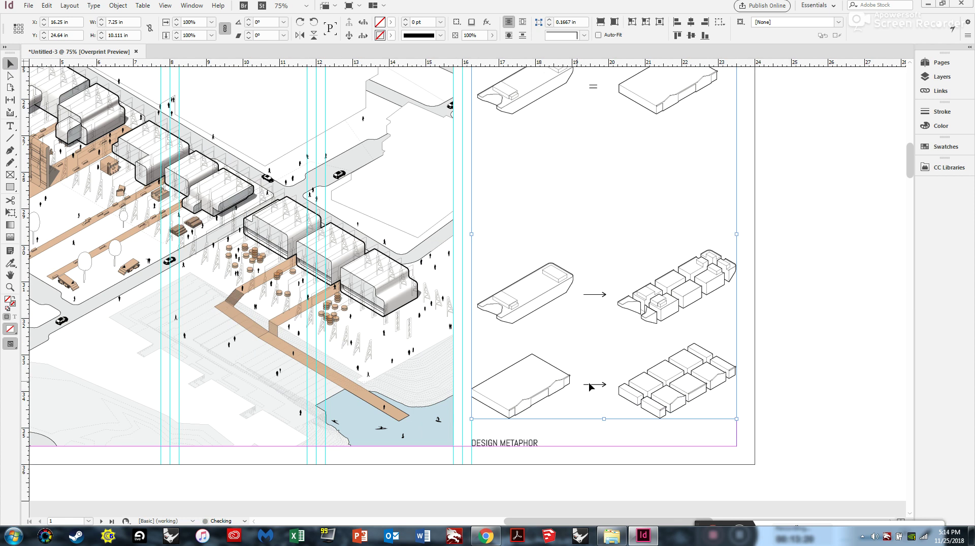
Move the barge diagram frame further up to meet the guide above it, and deselect it
scroll(620, 397, down, 1)
scroll(591, 418, up, 3)
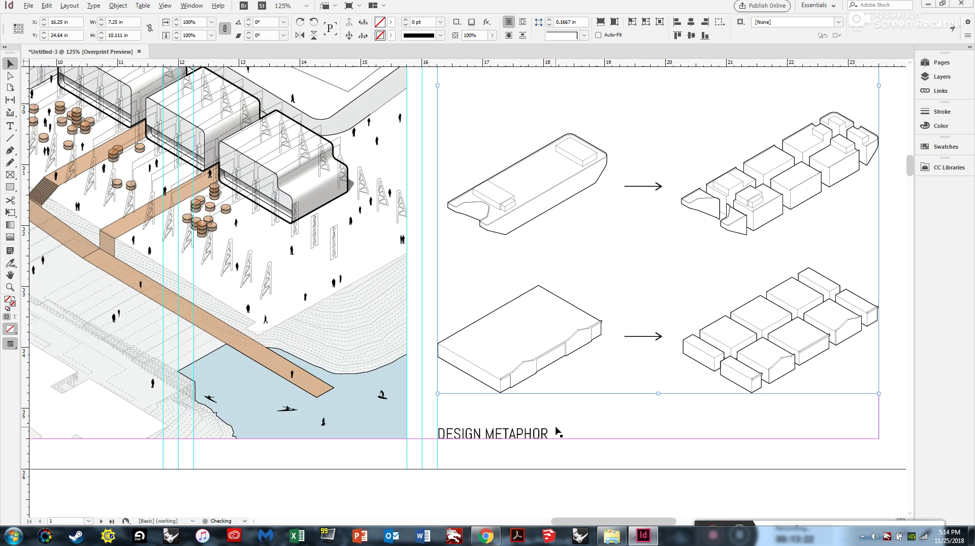
scroll(560, 407, down, 2)
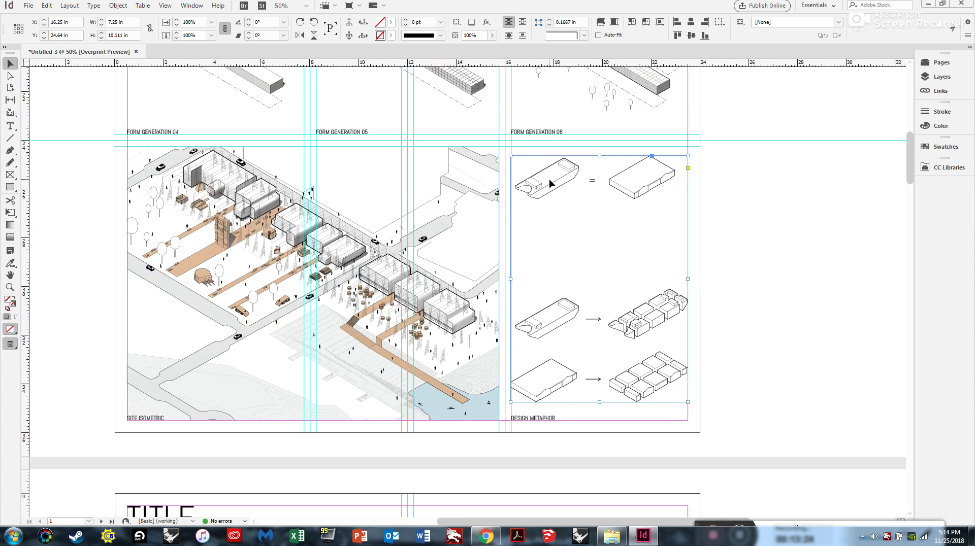
scroll(559, 150, up, 3)
drag(553, 184, 555, 163)
scroll(555, 163, down, 1)
scroll(558, 169, down, 1)
click(725, 270)
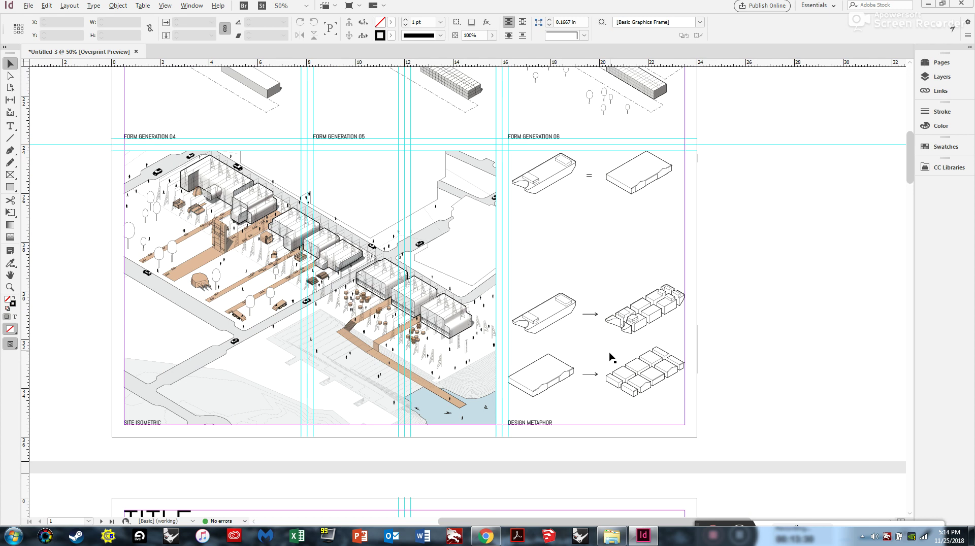
Look over the finished first board, and show it full screen in presentation mode without guides
scroll(613, 363, down, 1)
scroll(594, 355, up, 5)
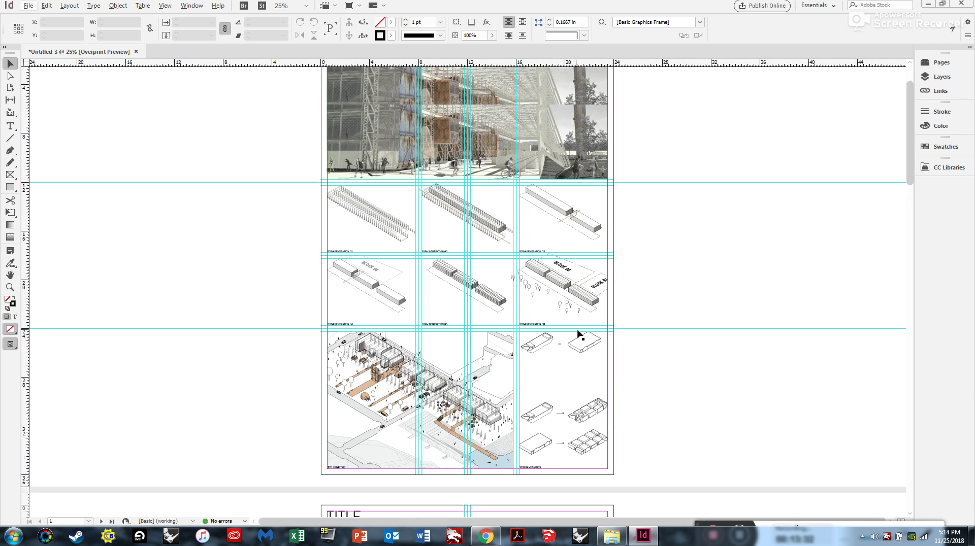
scroll(450, 157, down, 3)
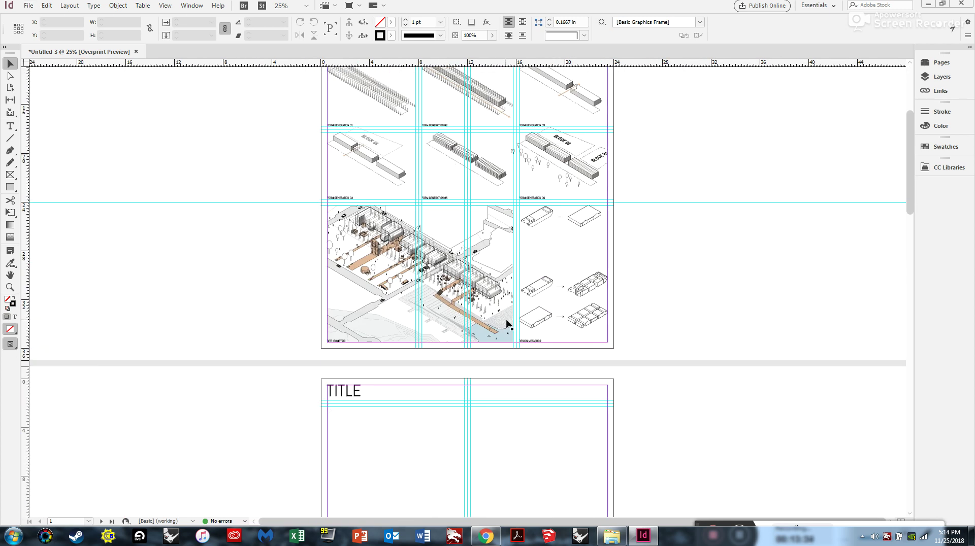
scroll(571, 231, up, 1)
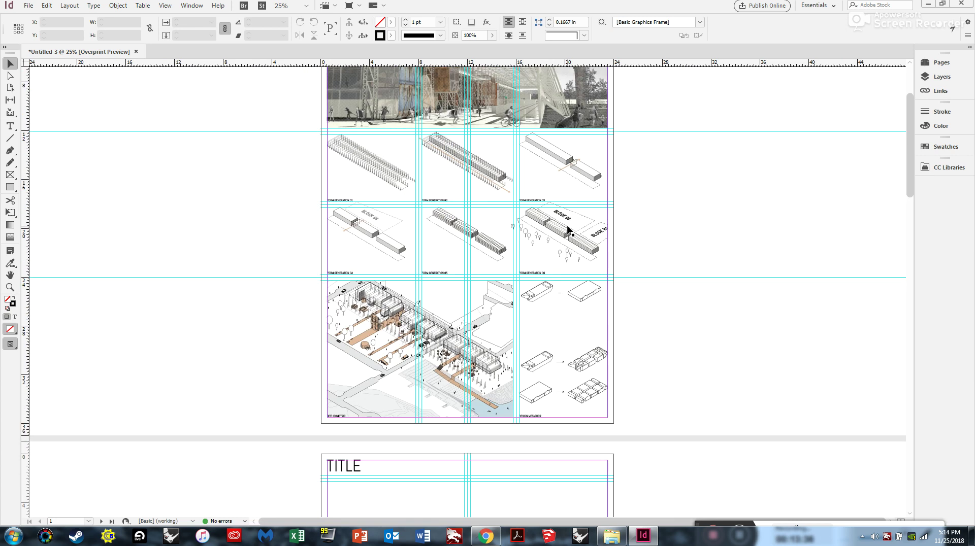
key(shift+w)
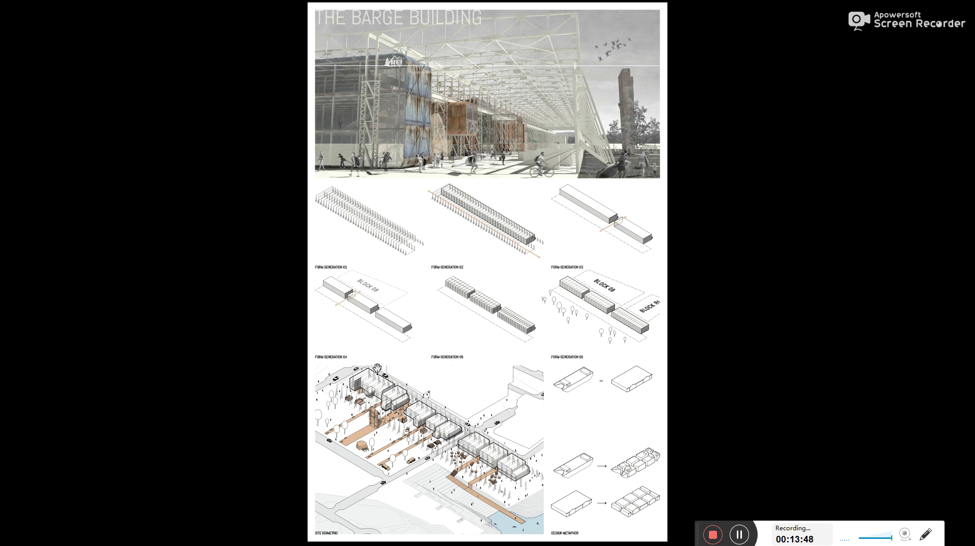
Leave presentation mode and place a copy of the DESIGN METAPHOR caption in the gap below the first barge diagram row
key(Escape)
scroll(467, 243, down, 3)
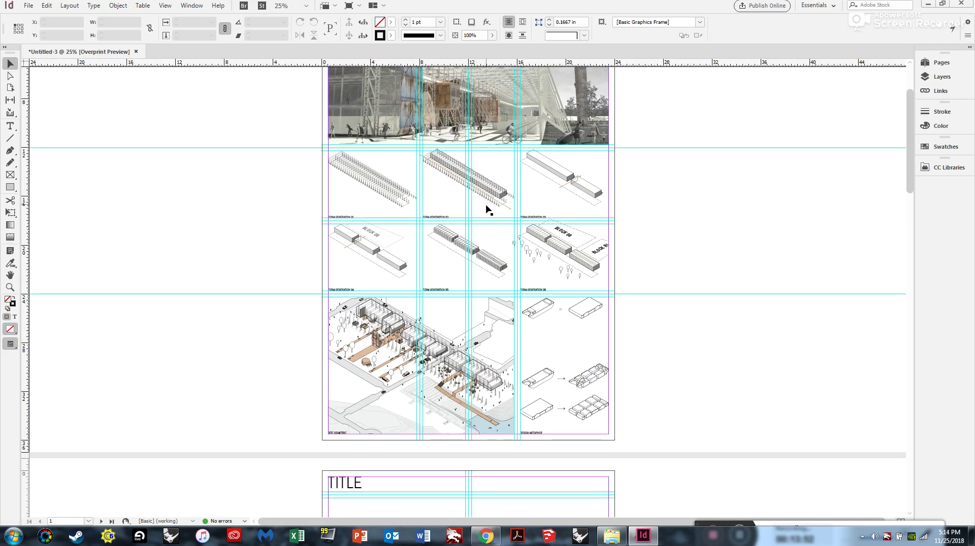
scroll(539, 354, up, 1)
scroll(472, 236, down, 3)
scroll(485, 312, up, 1)
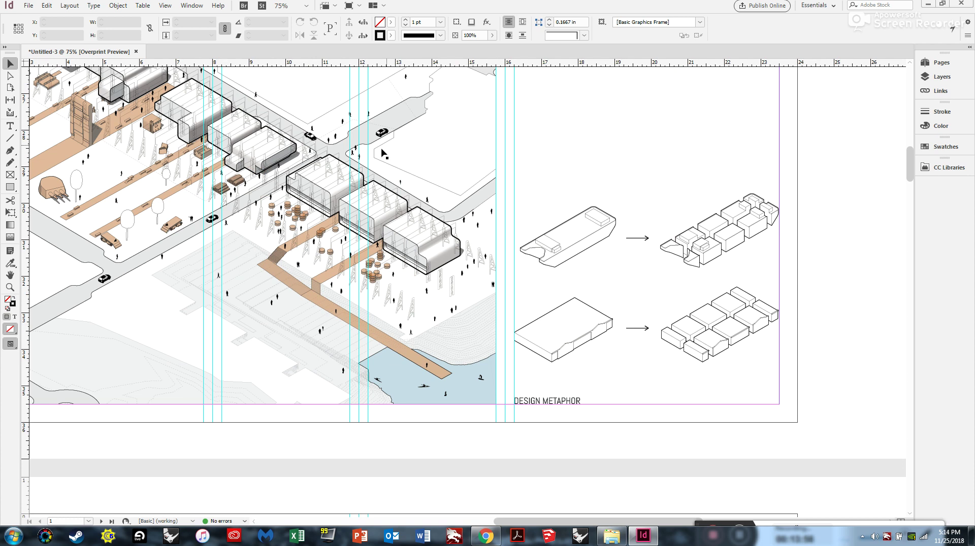
click(553, 401)
scroll(553, 401, up, 2)
scroll(566, 399, down, 1)
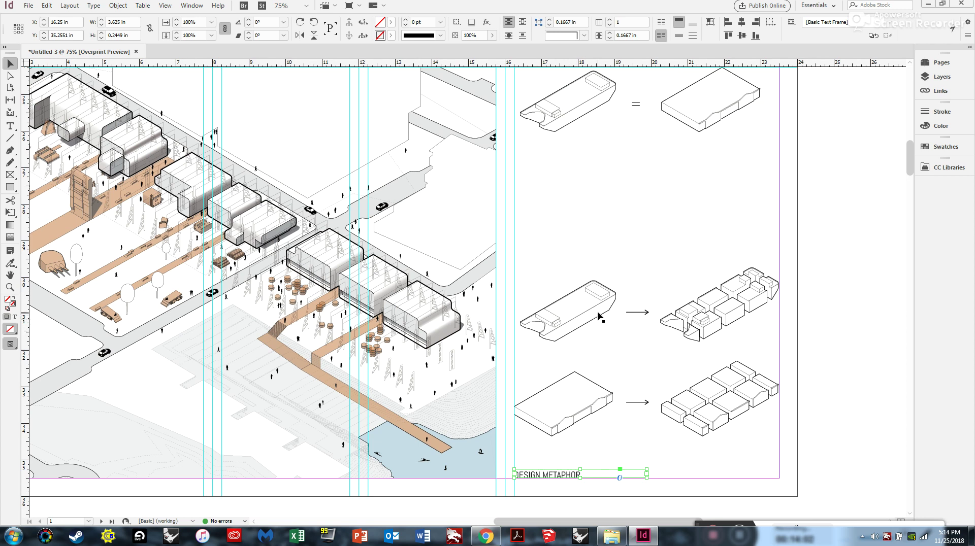
click(60, 4)
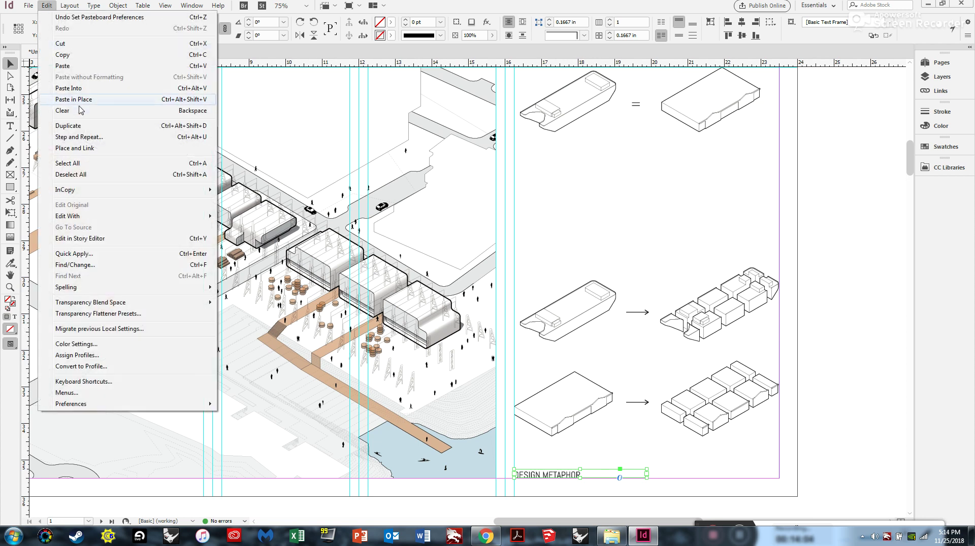
click(164, 100)
drag(548, 475, 542, 226)
Reduce the copied DESIGN METAPHOR caption's text size to 12 pt
key(ctrl+equal)
key(ctrl+equal)
double_click(566, 244)
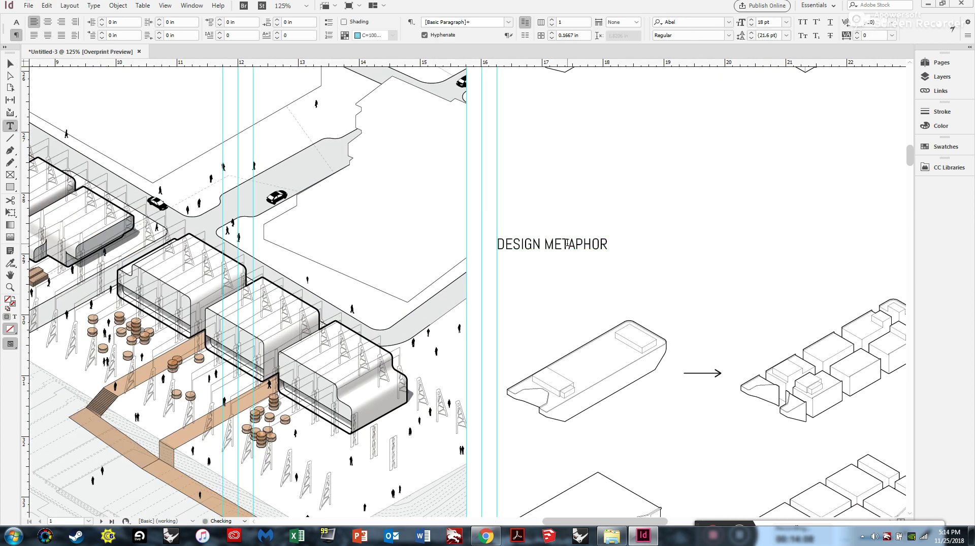
key(ctrl+a)
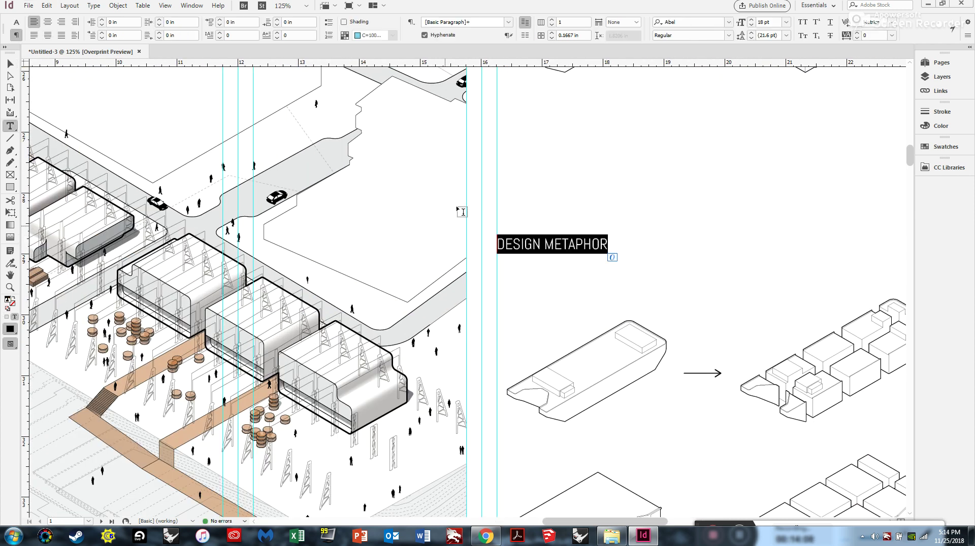
click(786, 22)
click(787, 99)
click(10, 64)
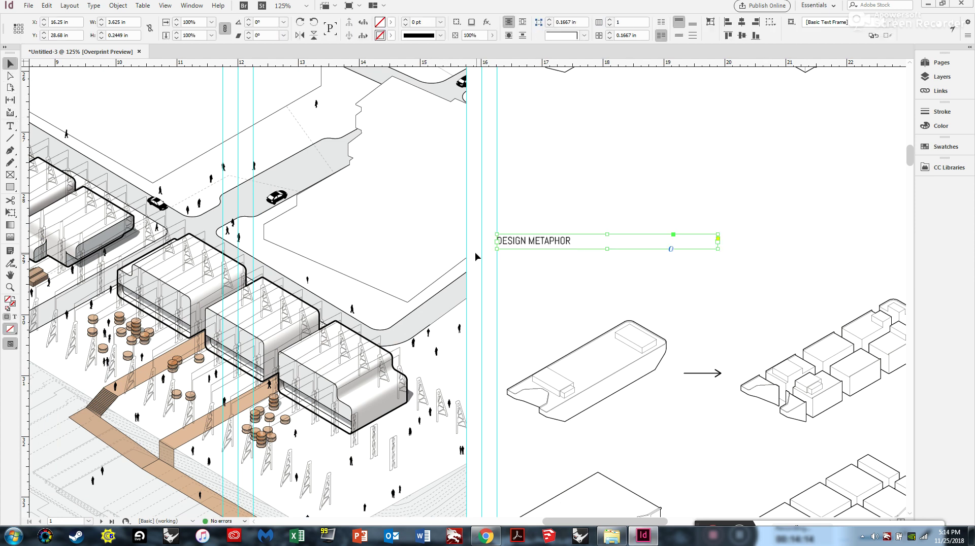
Replace the copied caption's text with COMPONENT 01
double_click(514, 242)
drag(577, 237, 399, 245)
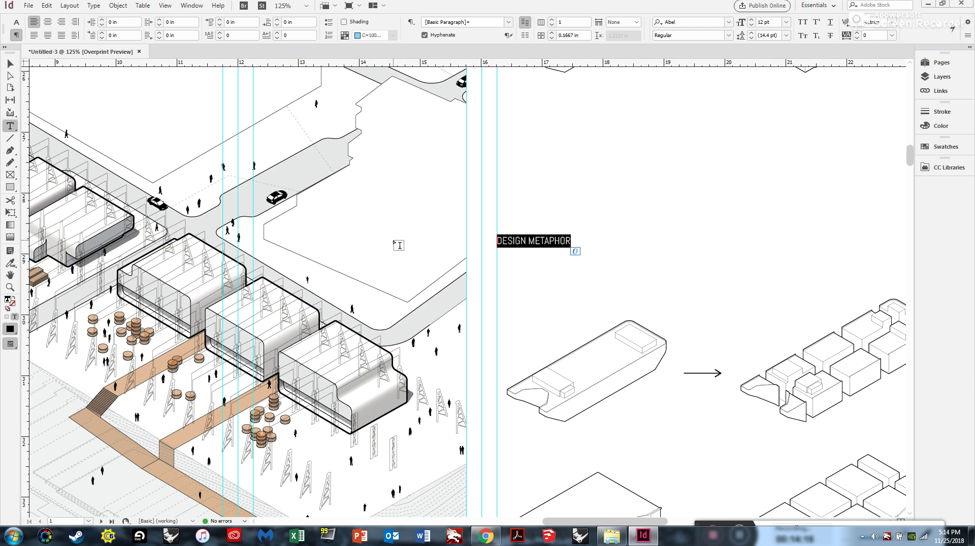
text(COMPONENT 01)
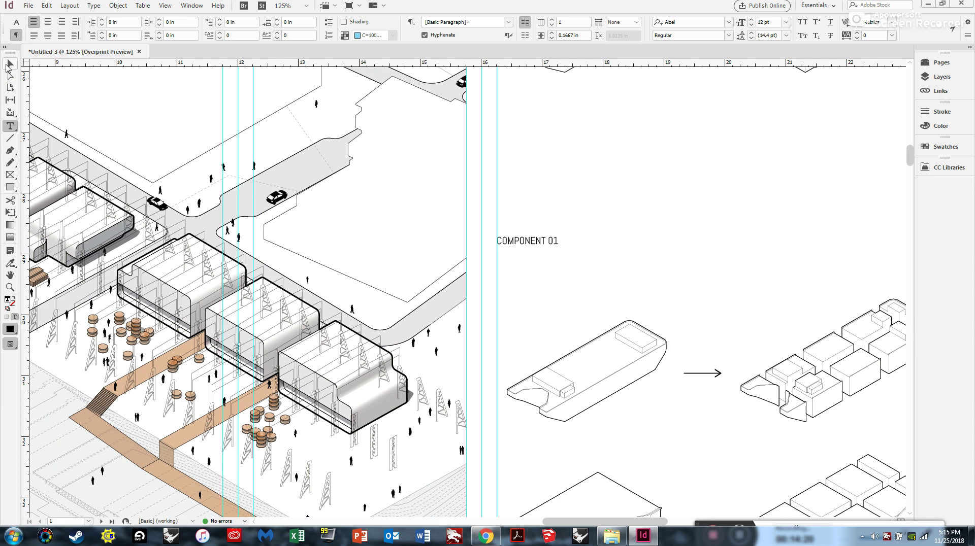
key(Escape)
Duplicate the COMPONENT 01 label into an evenly spaced column of six along the X 16.25 in guide, from Y 26.74 to 28.665 in
drag(545, 247, 543, 172)
click(547, 133)
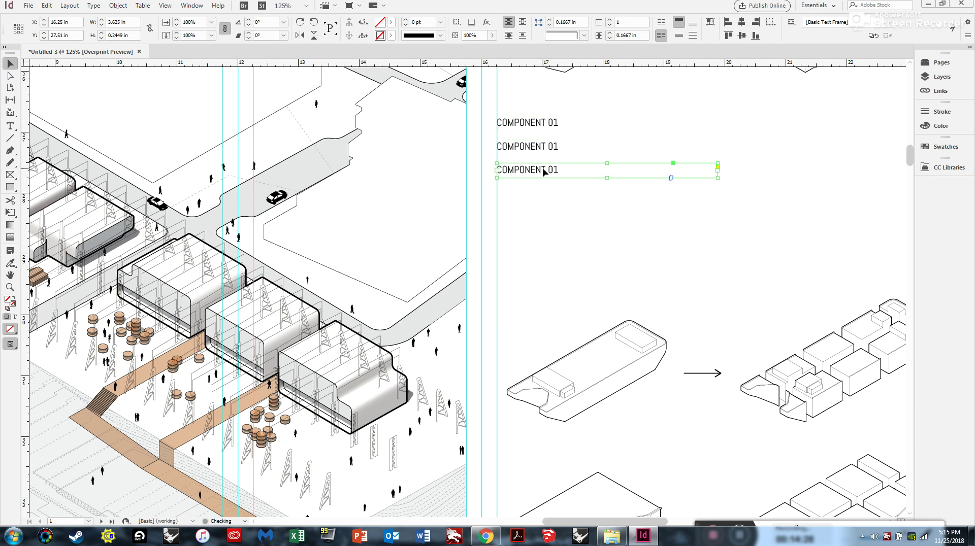
click(544, 137)
alt+drag(543, 126, 540, 195)
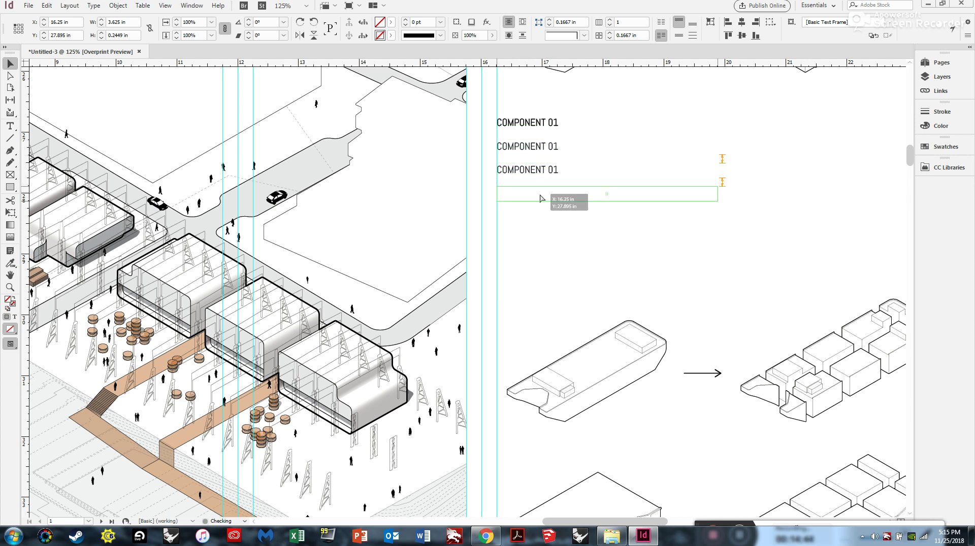
alt+drag(539, 198, 541, 198)
key(ctrl+z)
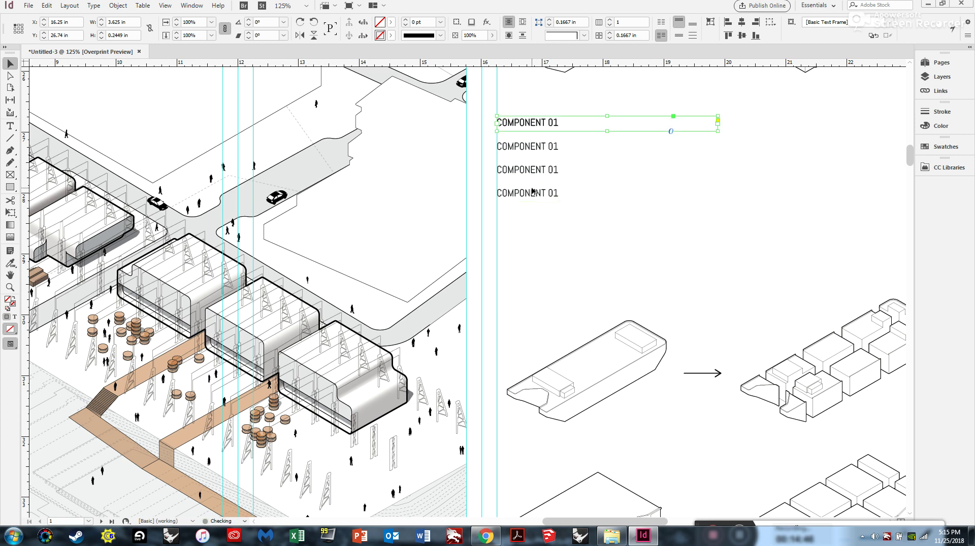
alt+drag(538, 117, 553, 212)
click(536, 121)
alt+drag(541, 129, 550, 246)
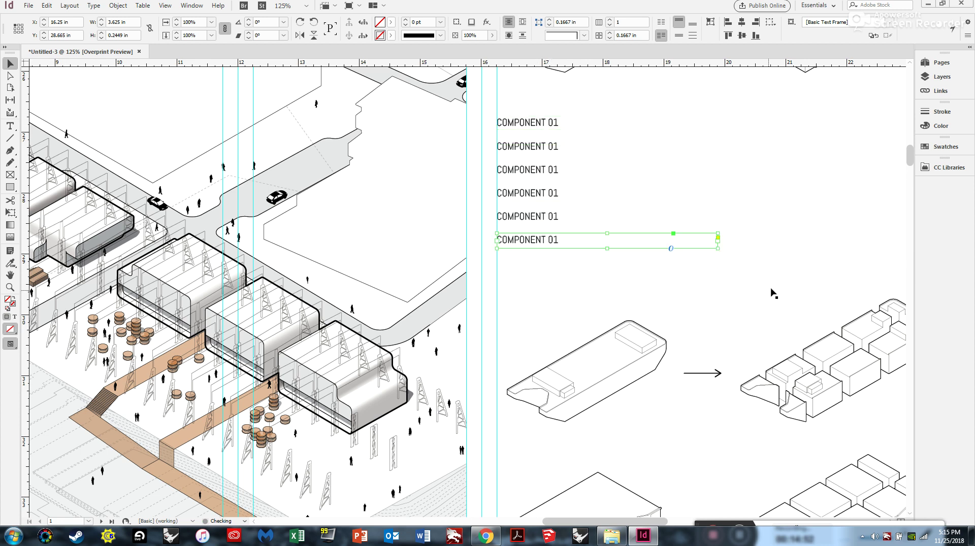
Renumber the five duplicated labels in order from COMPONENT 02 to COMPONENT 06 and deselect everything
click(878, 251)
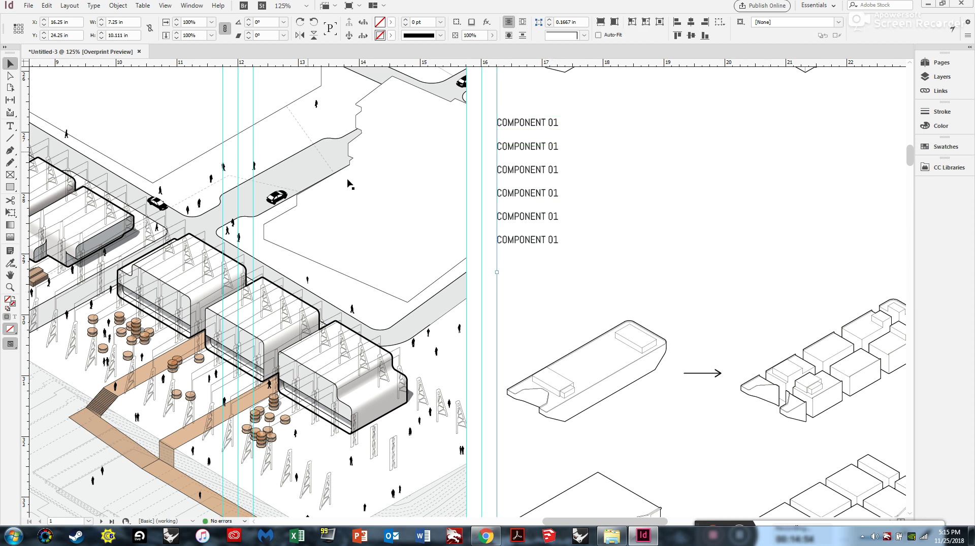
double_click(557, 147)
drag(553, 147, 558, 170)
text(2)
text(3)
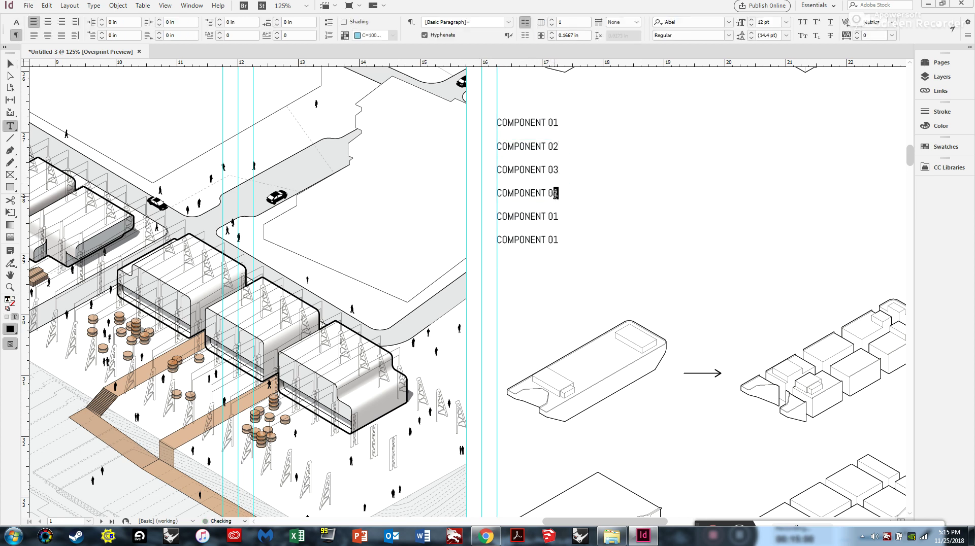
text(4)
drag(553, 216, 558, 239)
text(5)
text(6)
click(9, 65)
key(ctrl+minus)
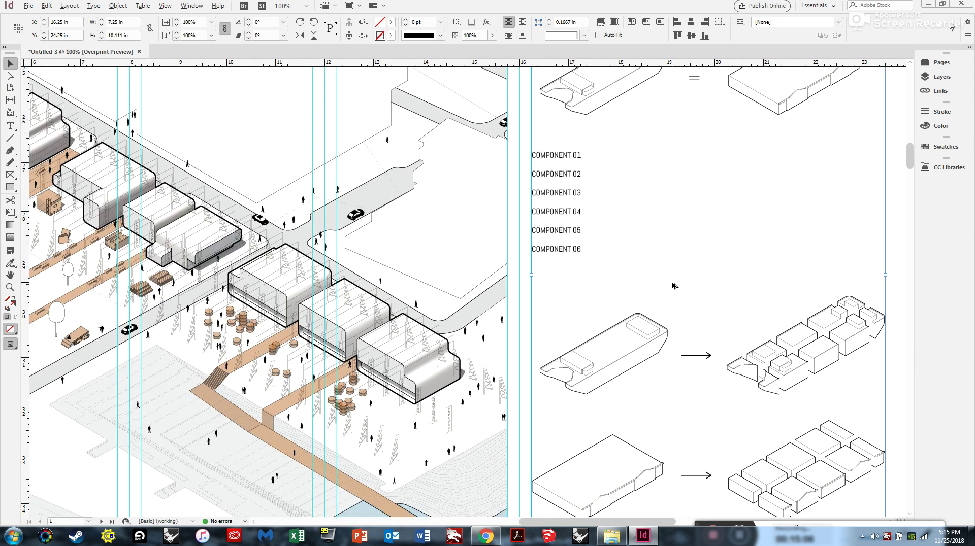
click(901, 234)
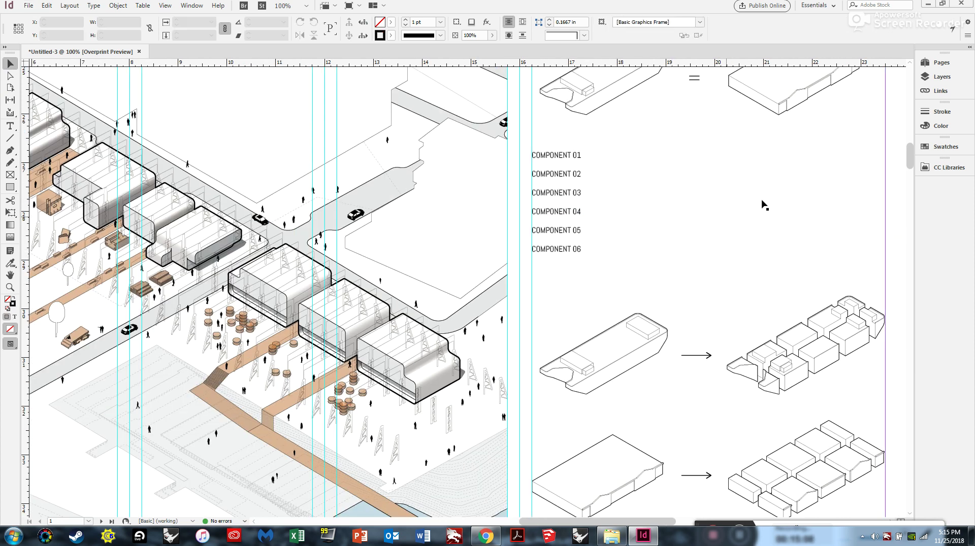
Make the Text layer active, lock the Drawings layer, and try selecting the isometric and barge drawings on the page
click(939, 77)
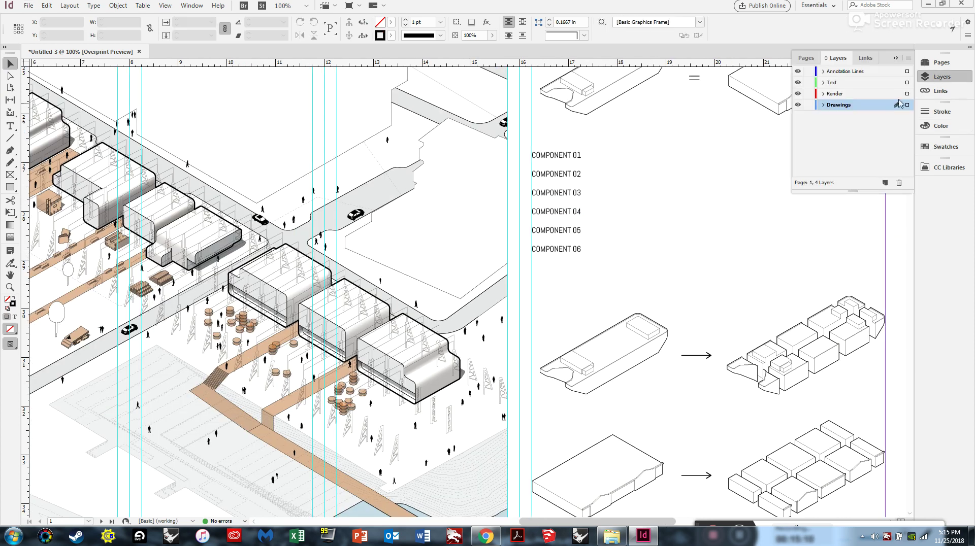
click(857, 86)
click(584, 175)
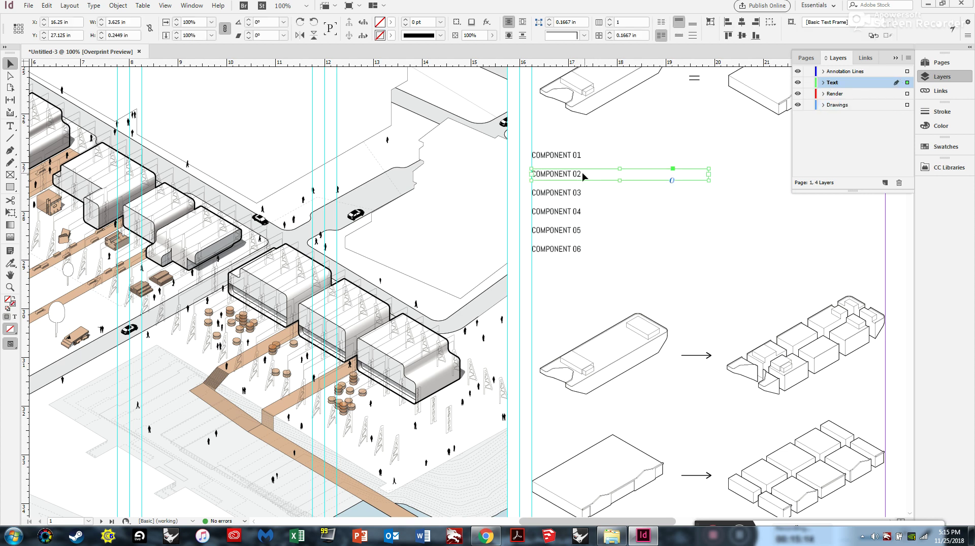
click(808, 105)
click(363, 307)
drag(736, 395, 644, 360)
drag(681, 307, 660, 78)
click(520, 134)
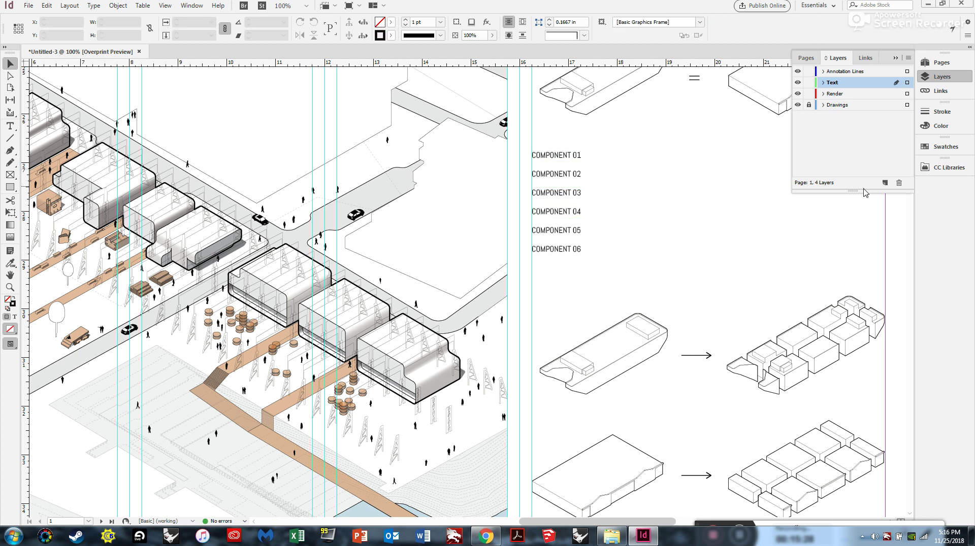
Briefly unlock the Drawings layer to select a drawing frame, and lock the layer again
click(808, 104)
click(832, 105)
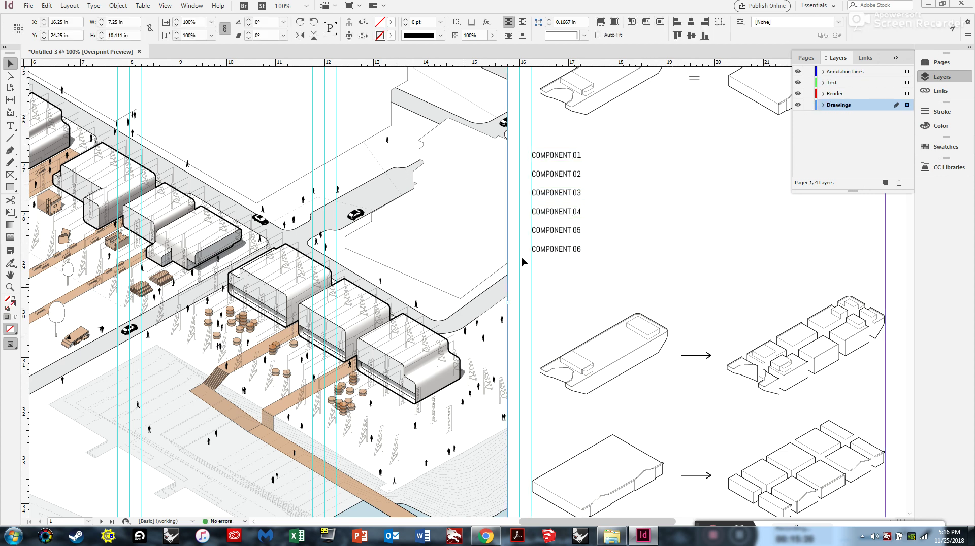
click(809, 105)
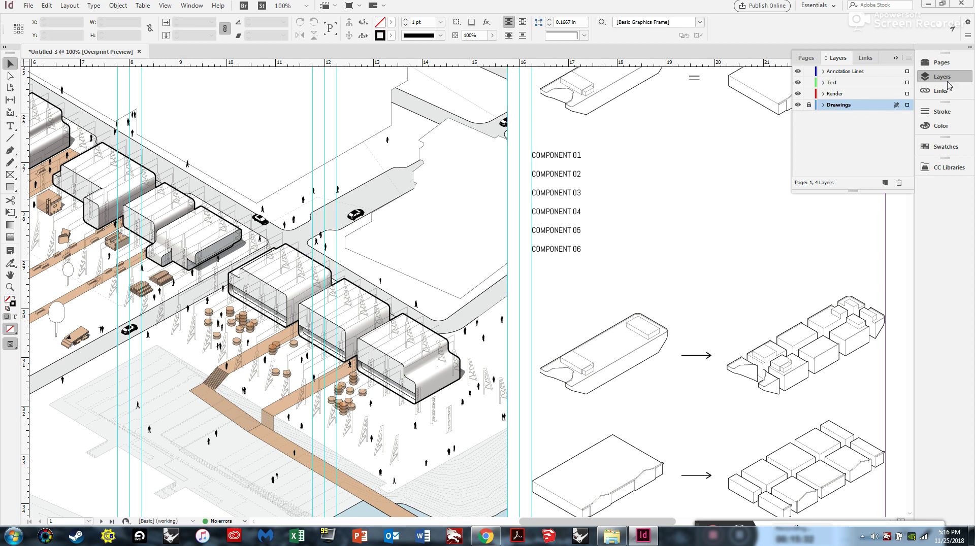
click(924, 77)
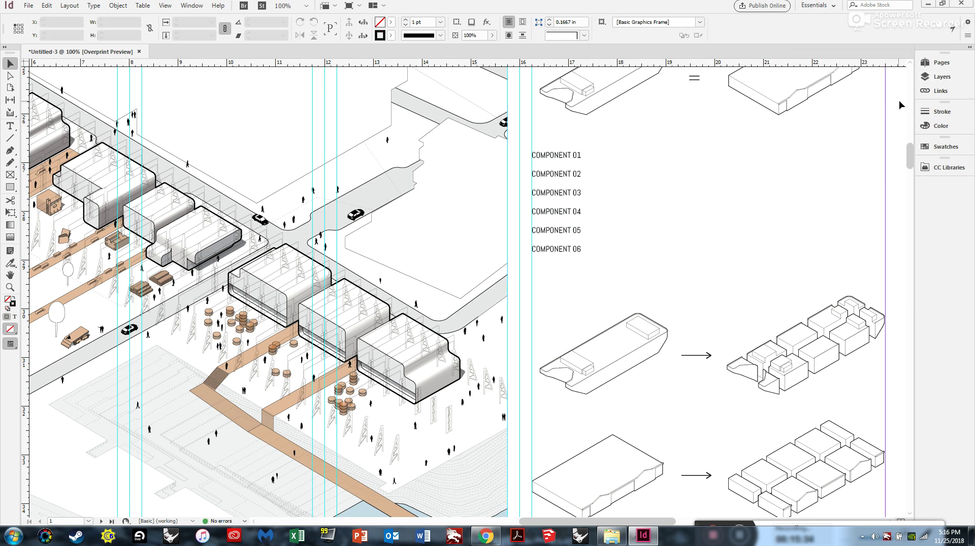
Make Annotation Lines the active layer
key(ctrl+minus)
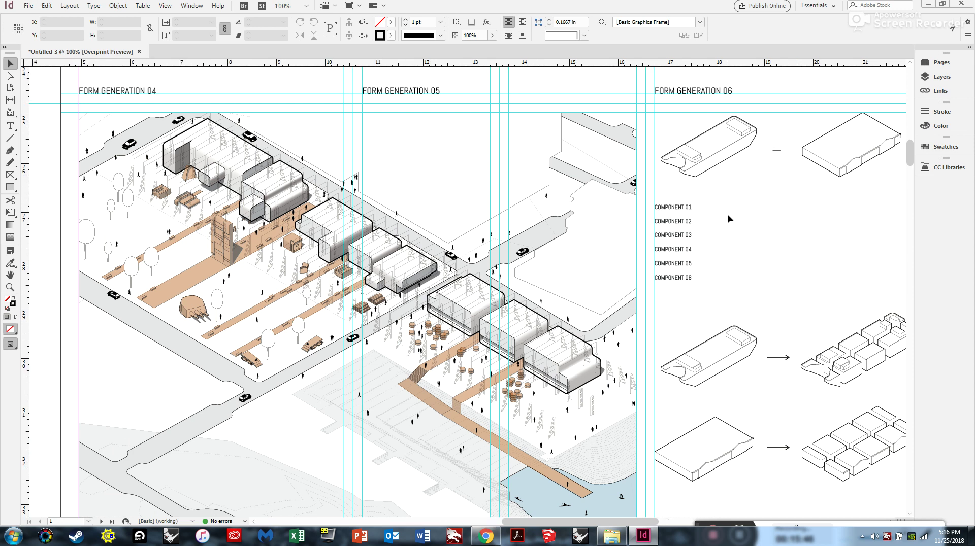
scroll(730, 215, up, 1)
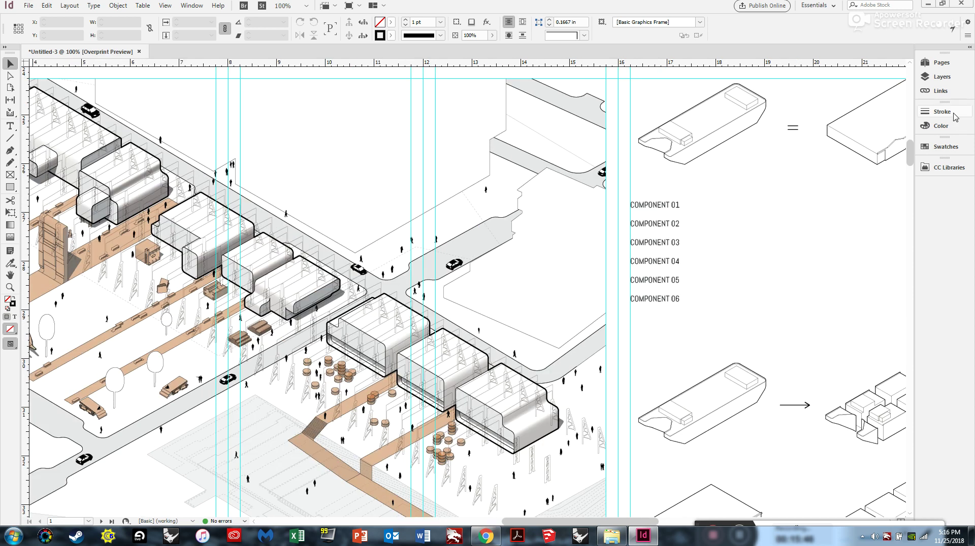
click(952, 78)
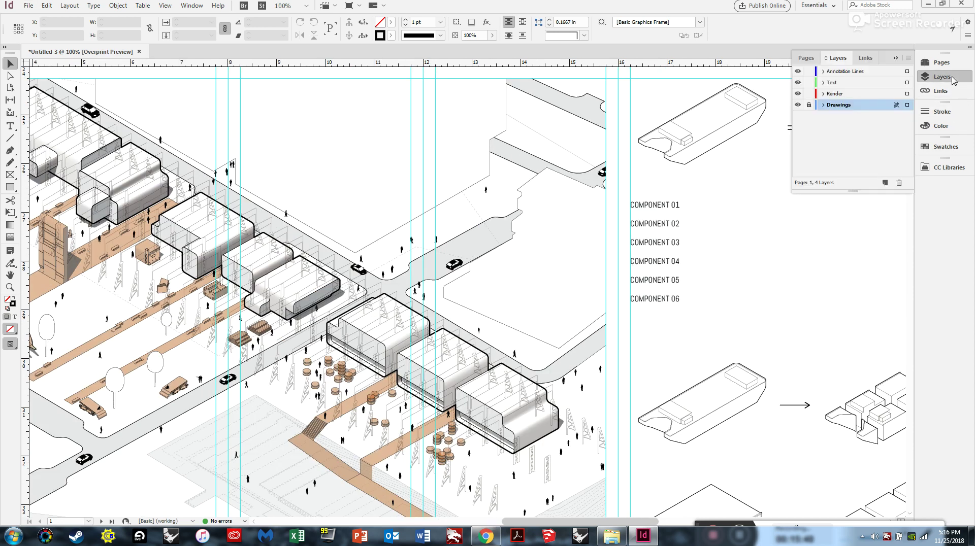
click(835, 72)
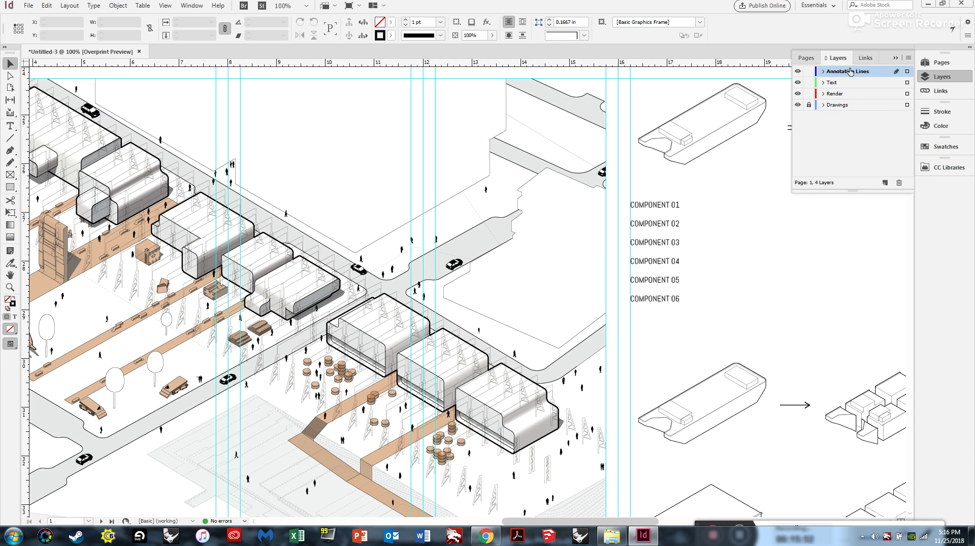
Draw a horizontal 11.67 in annotation line with the Pen tool from the site isometric's first building to the guide at X 16.25 in, Y 25.3 in
click(10, 151)
scroll(495, 229, up, 1)
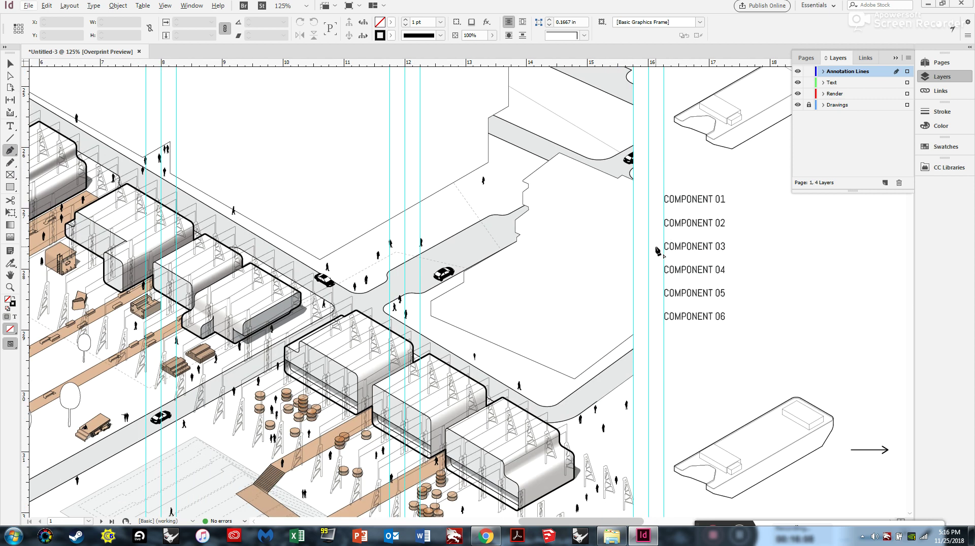
scroll(800, 295, down, 1)
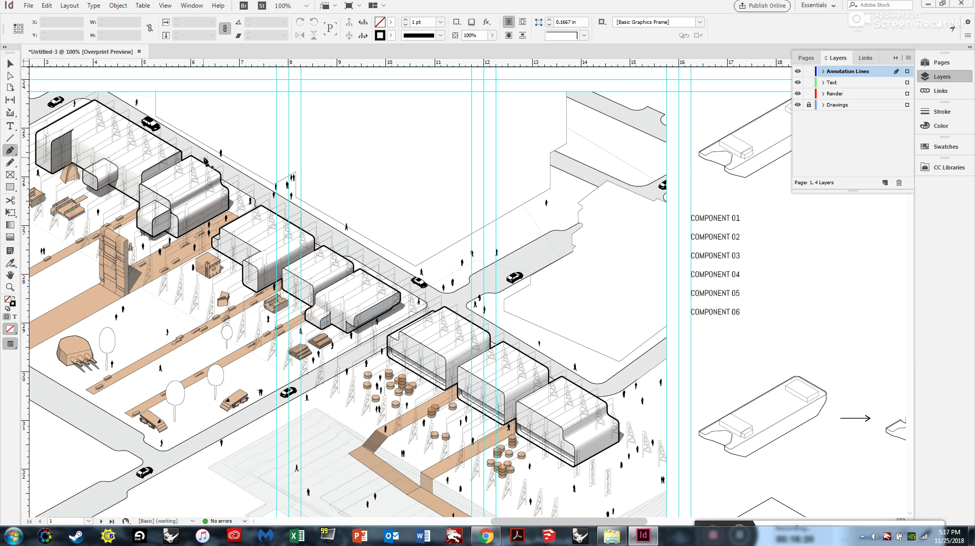
scroll(444, 193, down, 2)
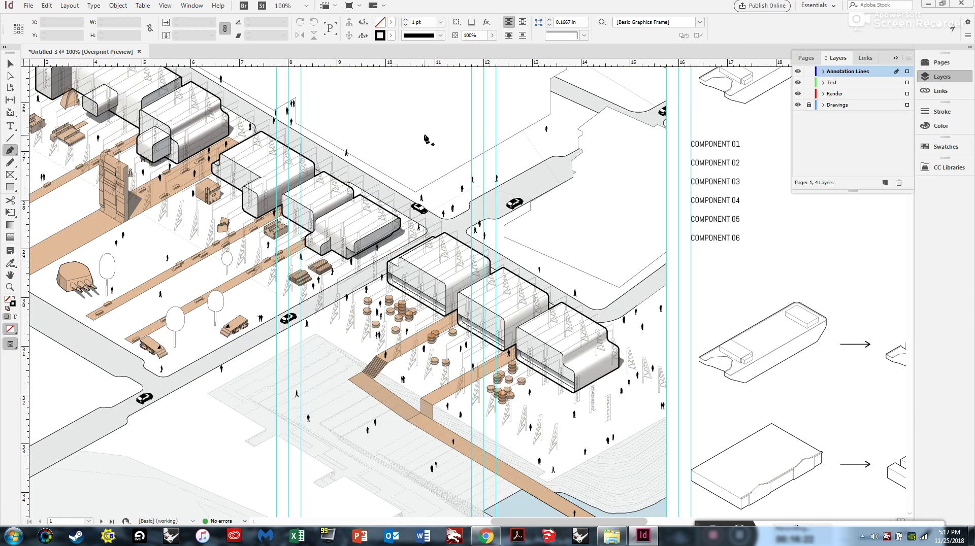
scroll(429, 140, up, 1)
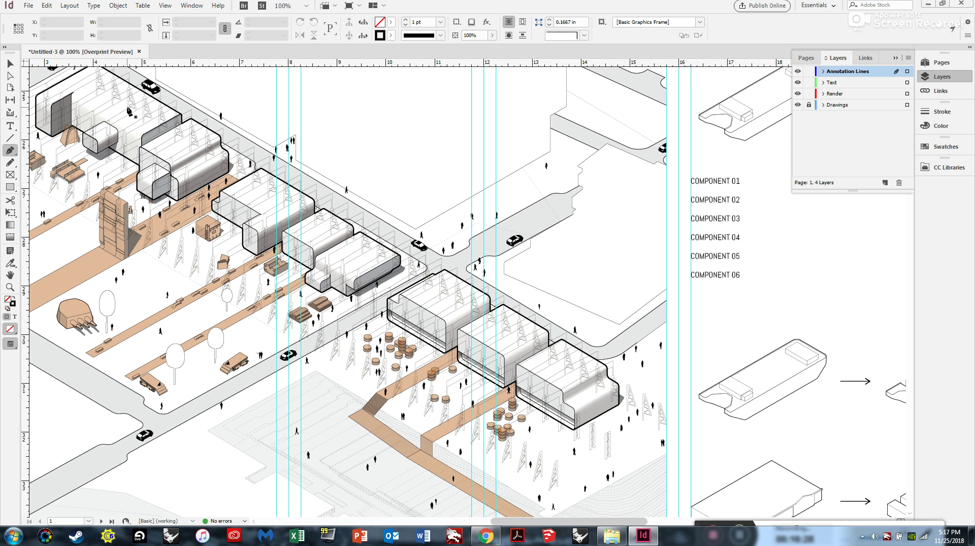
scroll(376, 322, down, 1)
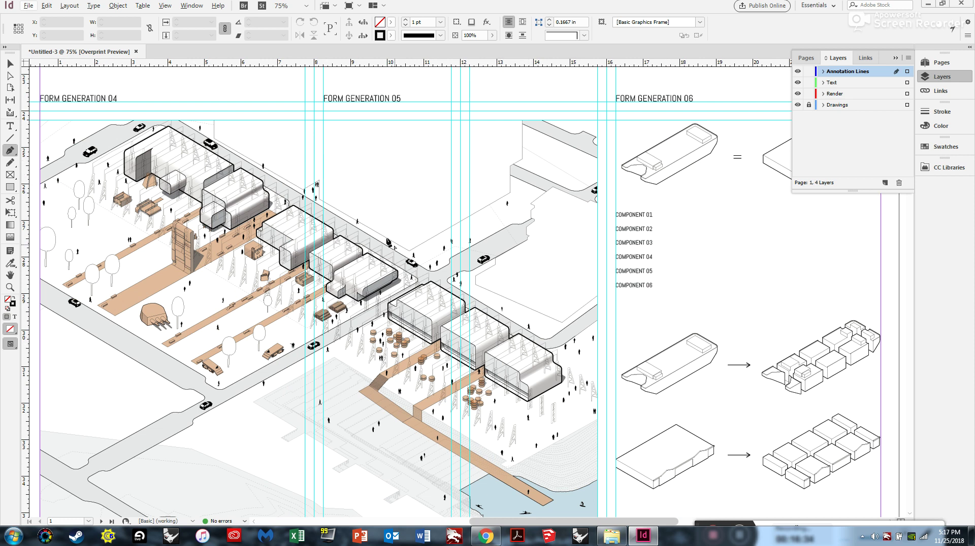
click(189, 159)
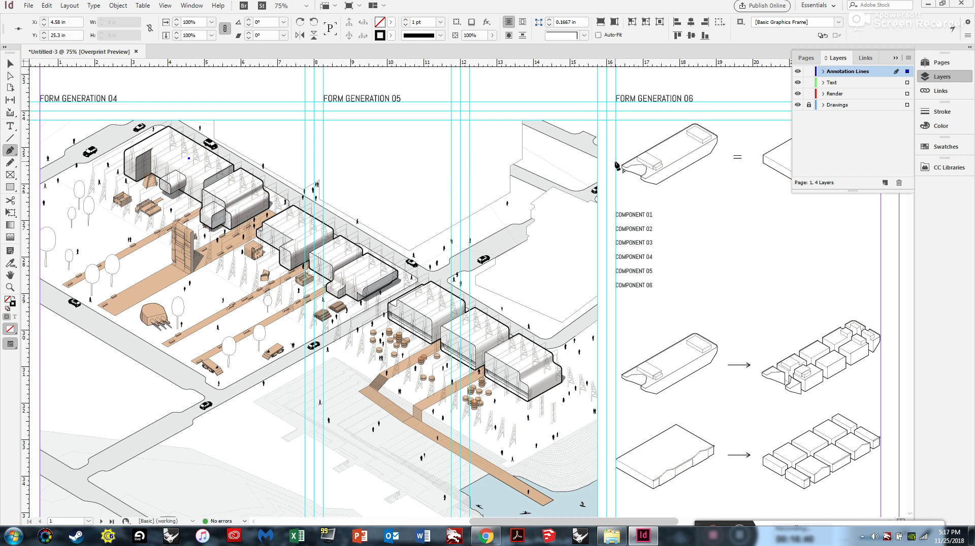
shift+click(616, 159)
scroll(611, 177, up, 1)
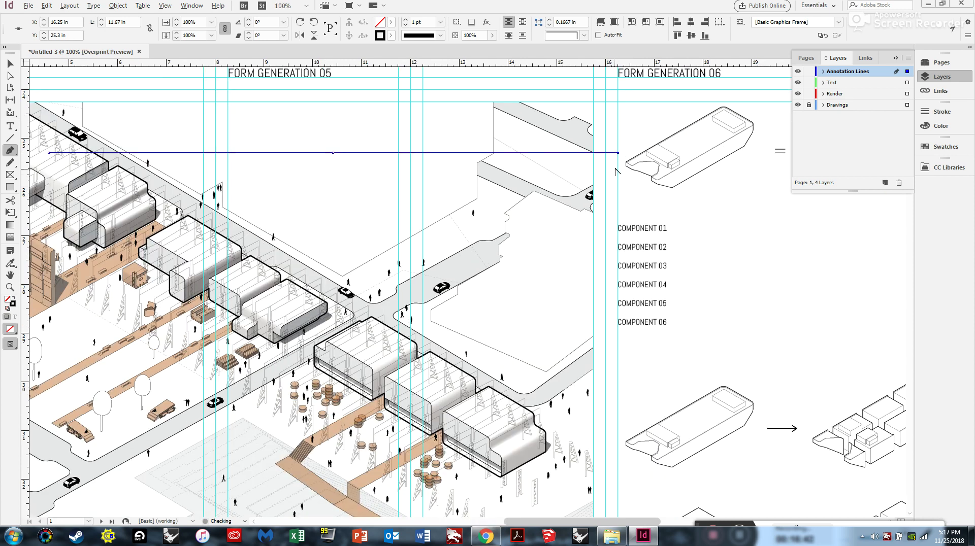
scroll(654, 159, down, 1)
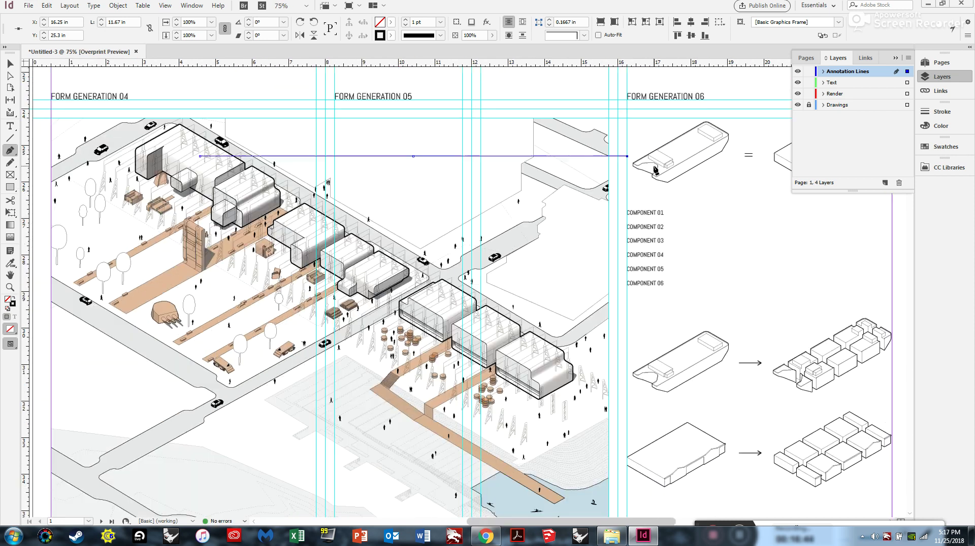
Draw a horizontal annotation line about 10.39 in long from the site isometric's second building to the guide at X 16.25 in, Y 26.02 in
scroll(429, 192, up, 1)
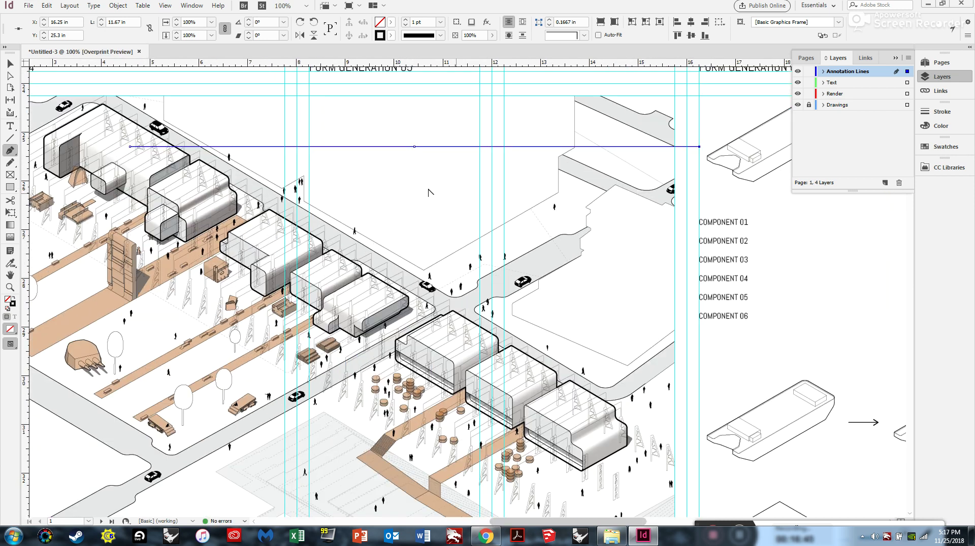
ctrl+click(487, 203)
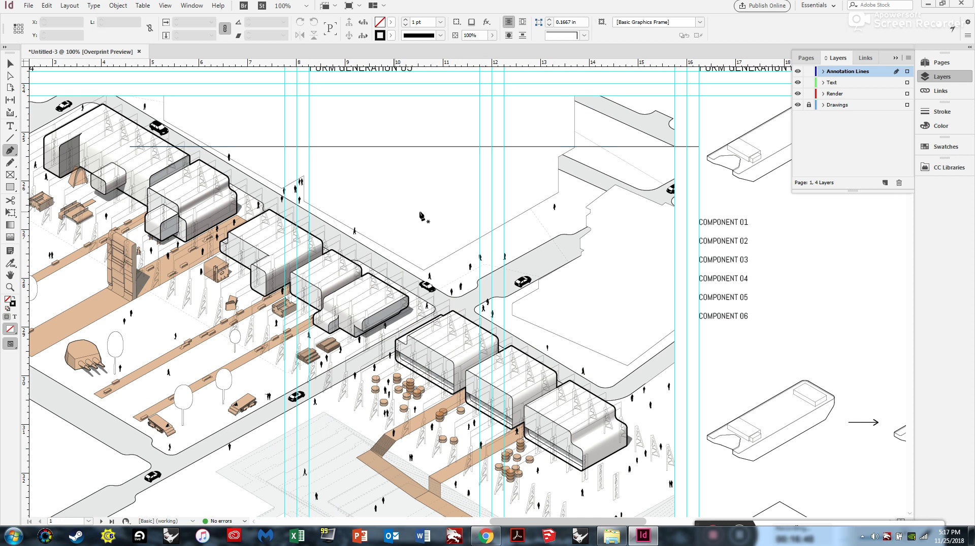
click(192, 182)
shift+click(700, 193)
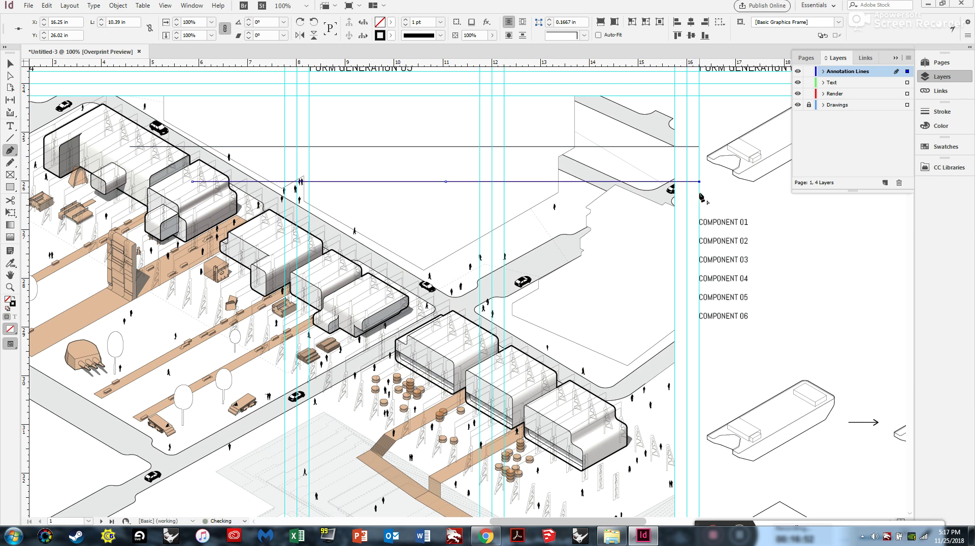
key(Return)
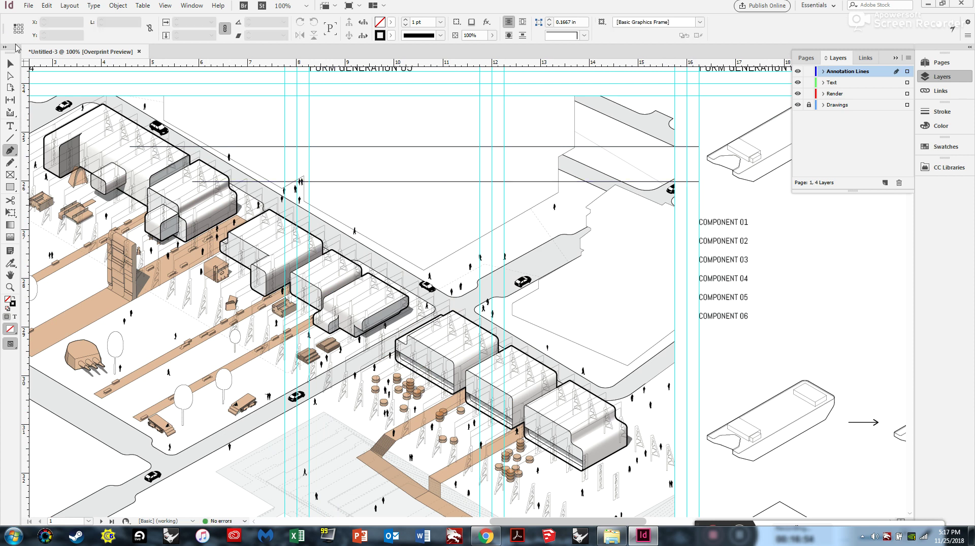
Duplicate the second annotation line down to Y 27.125 in and shorten it to about 8.77 in so it starts on the third building
click(10, 63)
scroll(173, 183, up, 1)
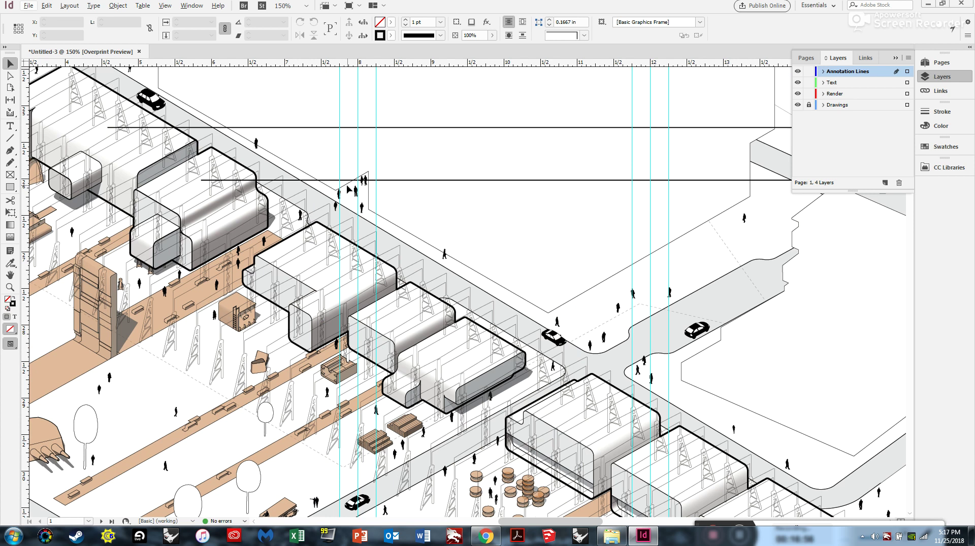
click(361, 180)
key(ctrl+minus)
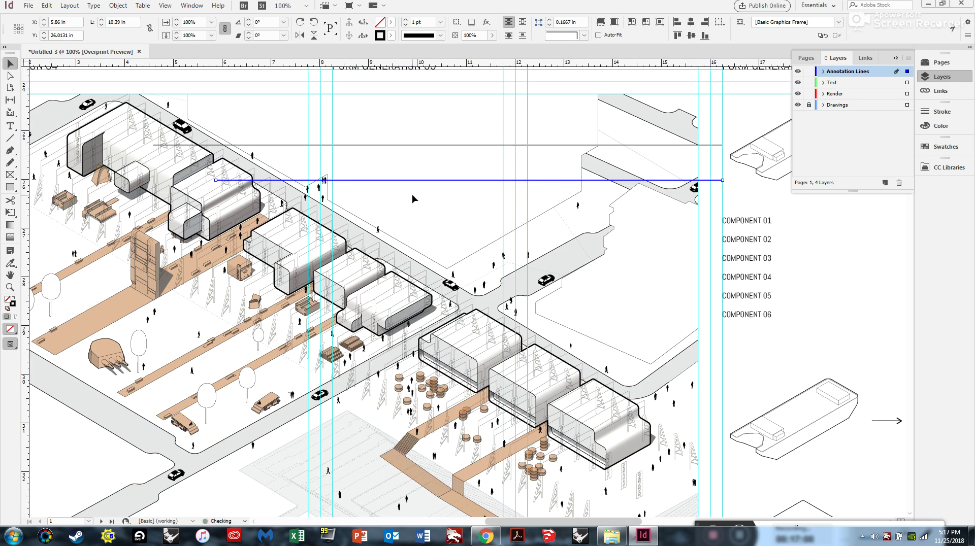
scroll(375, 180, up, 1)
drag(374, 180, 381, 248)
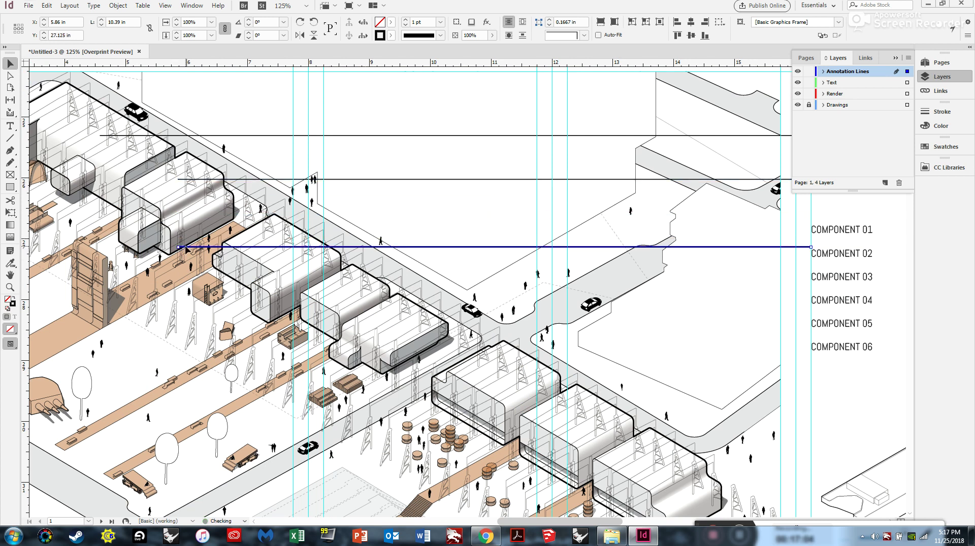
drag(177, 247, 277, 247)
key(alt)
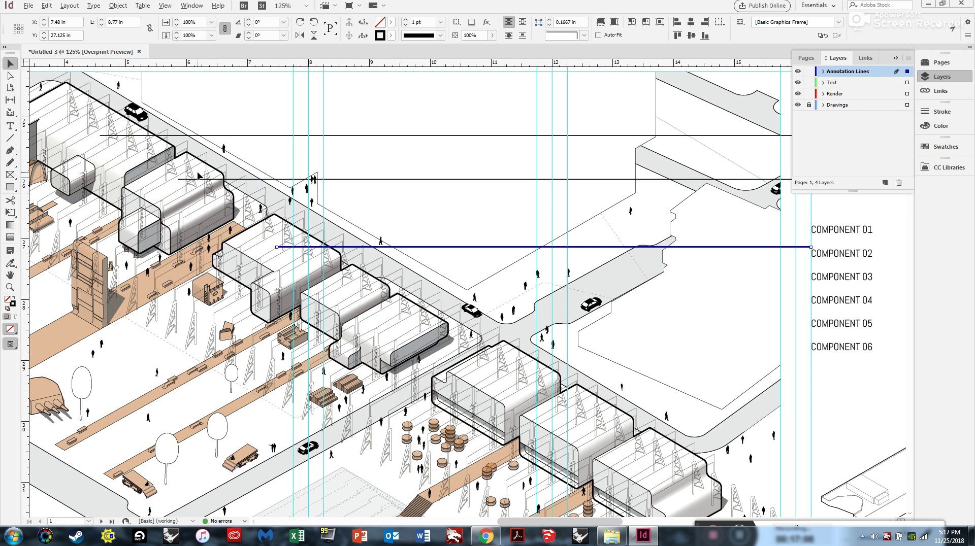
Duplicate the third building's line down to about Y 27.75 in and shorten it to about 7.57 in, starting on the fourth building
scroll(514, 234, down, 2)
scroll(339, 234, up, 1)
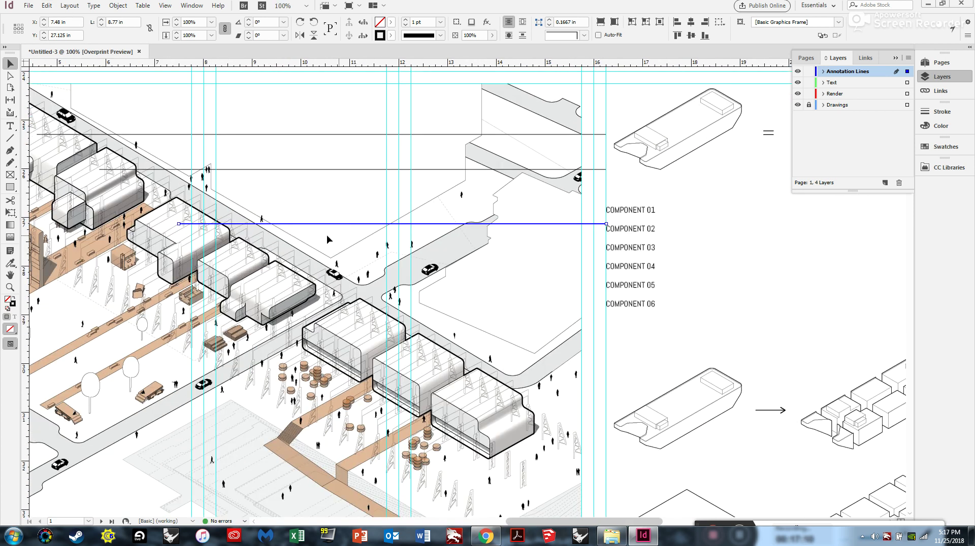
scroll(294, 236, up, 1)
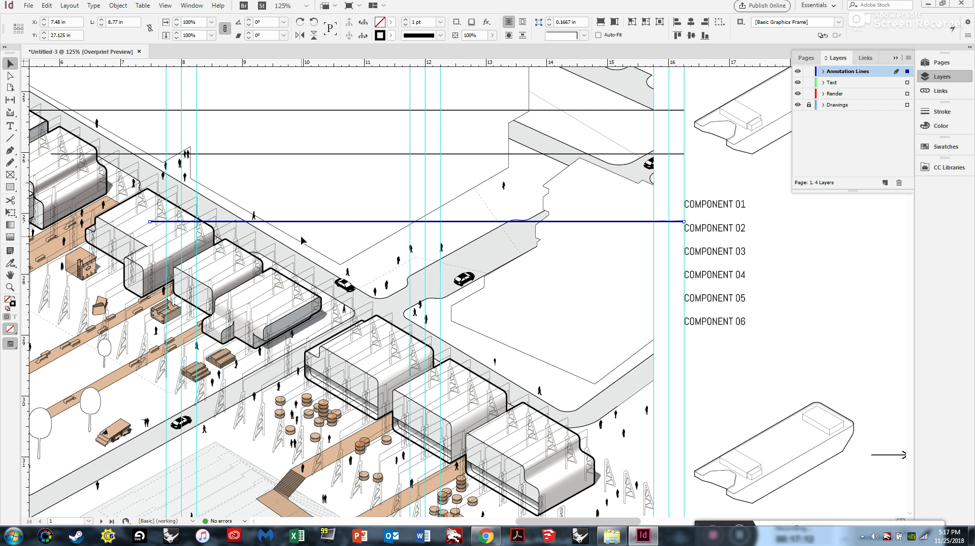
drag(288, 222, 288, 262)
drag(150, 260, 223, 260)
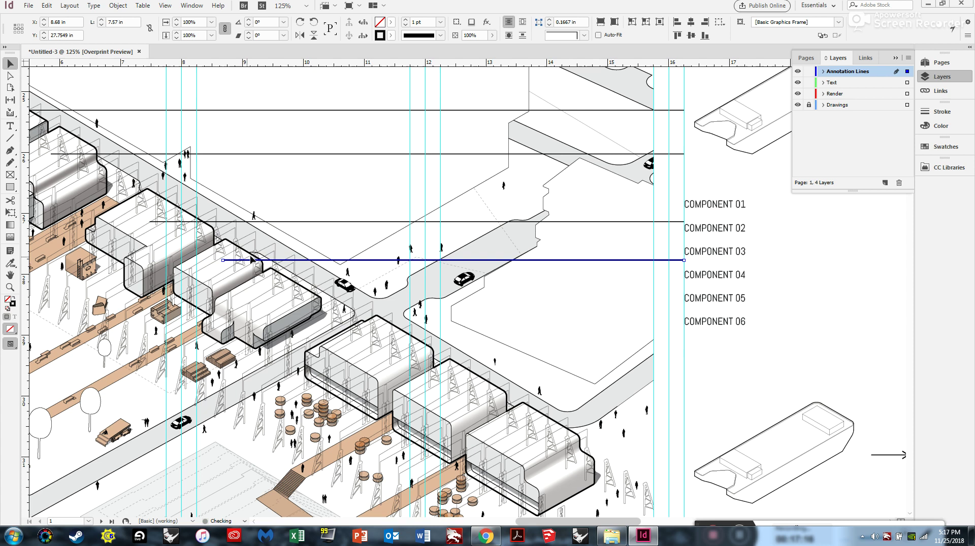
Duplicate the third building's annotation line down to the fifth building and shorten it to start on that building's roof
click(301, 223)
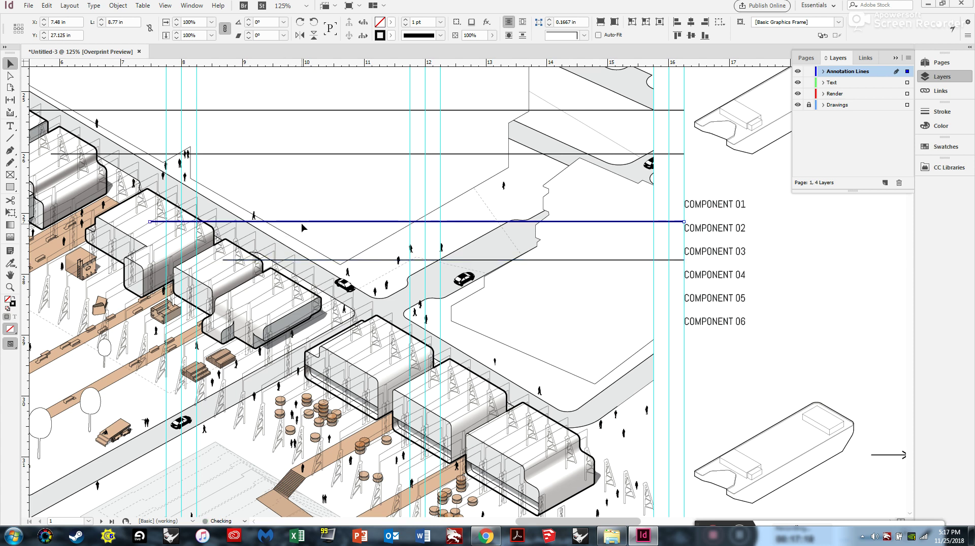
drag(300, 223, 297, 300)
drag(150, 298, 262, 299)
Duplicate lines down to the sixth and seventh buildings at about Y 29.17 in and 29.96 in, shortening each to start on its building's roof
click(335, 222)
drag(350, 225, 356, 352)
drag(151, 346, 381, 347)
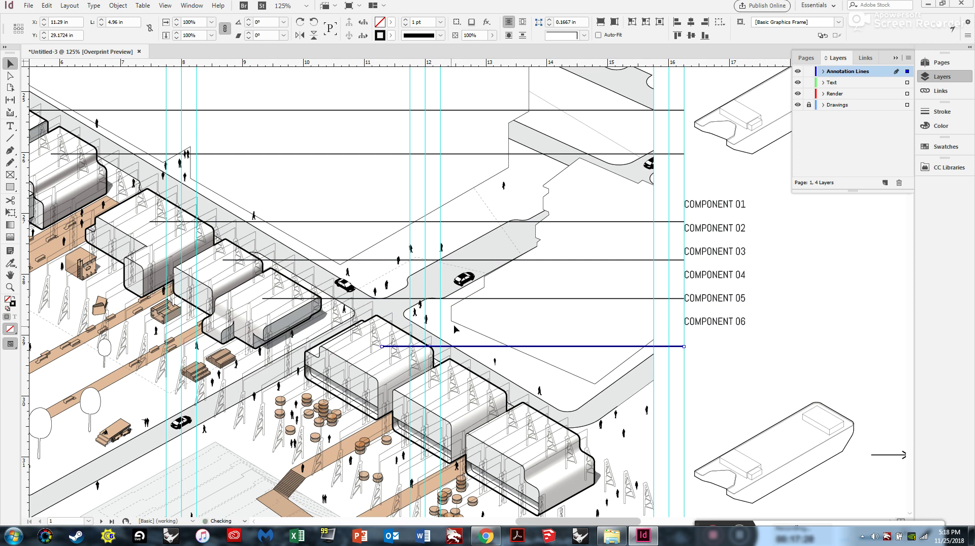
drag(530, 347, 532, 394)
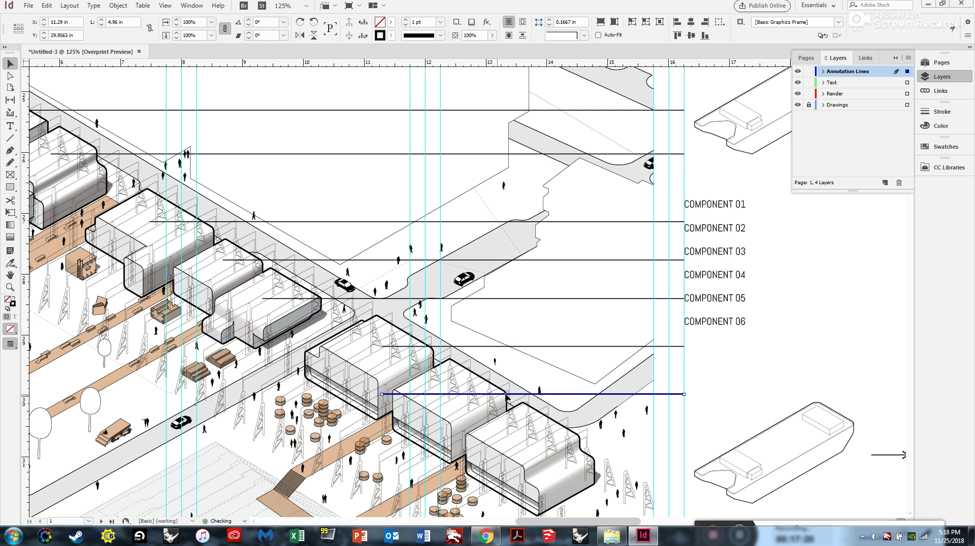
drag(382, 394, 451, 410)
Duplicate the sixth building's line down to about Y 30.74 in and shorten it to about 2.68 in, starting on the last building's roof
click(530, 347)
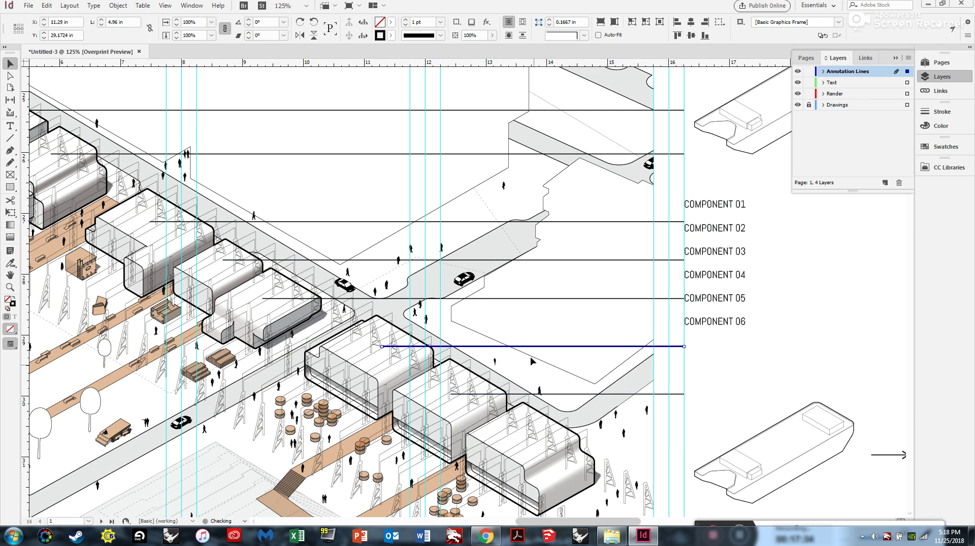
mouse_move(543, 349)
mouse_down()
mouse_move(544, 457)
mouse_move(543, 444)
mouse_up()
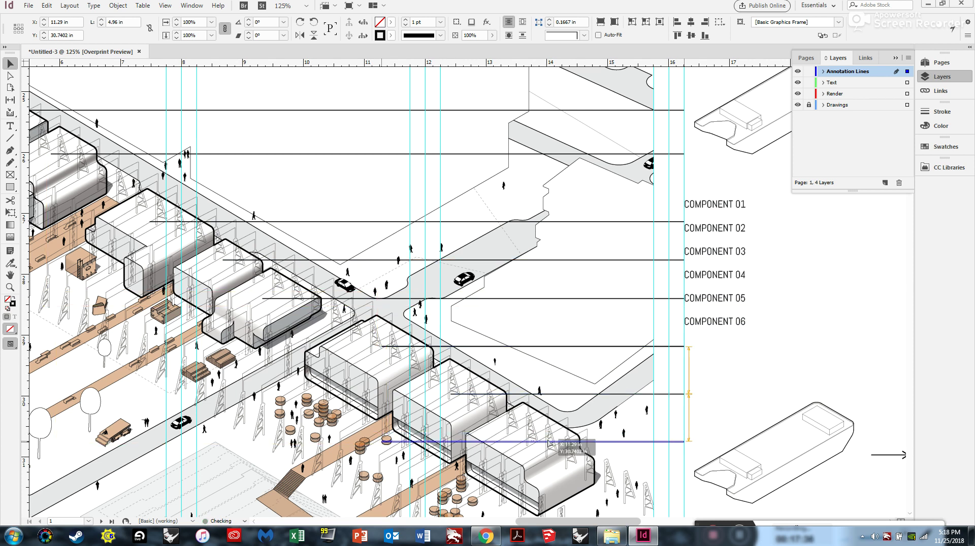
scroll(523, 452, up, 3)
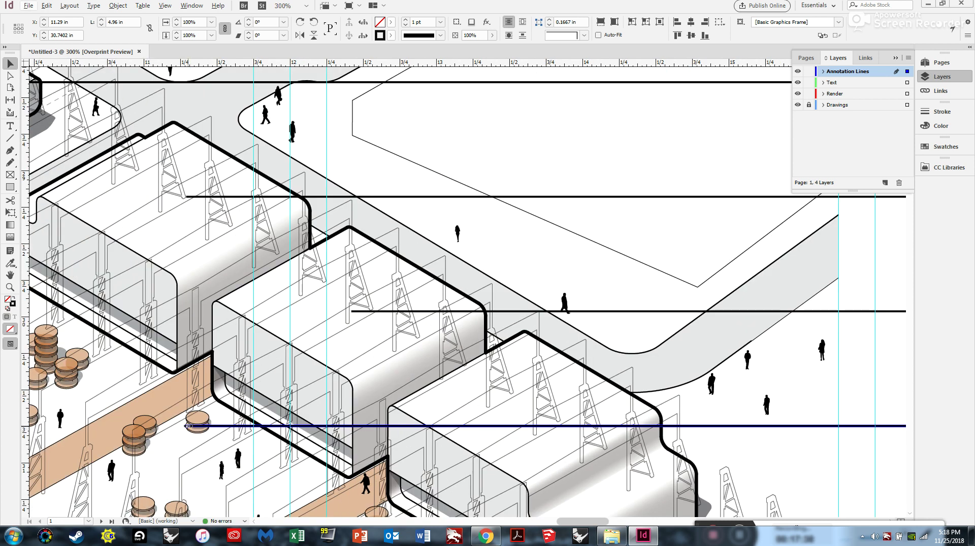
drag(187, 426, 177, 427)
scroll(175, 432, up, 3)
scroll(173, 433, up, 1)
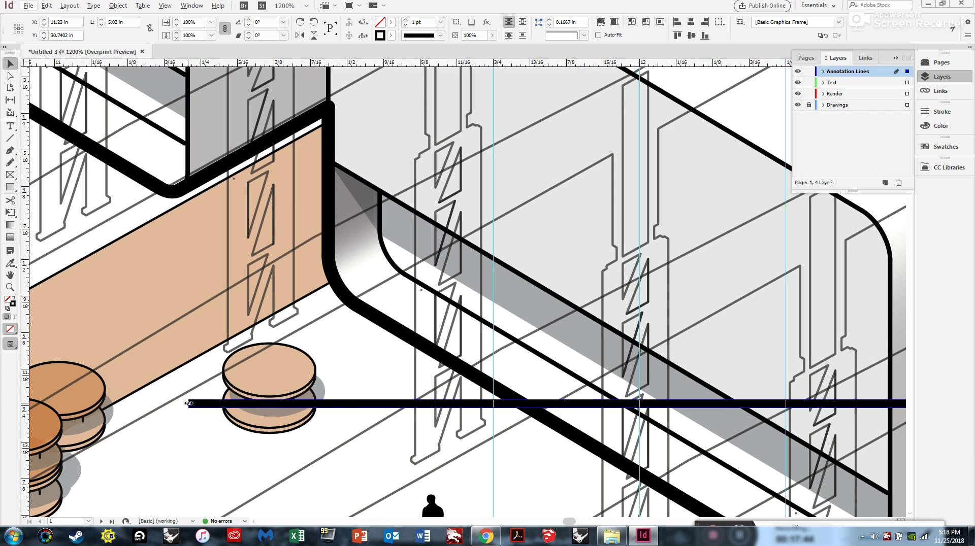
scroll(144, 341, down, 5)
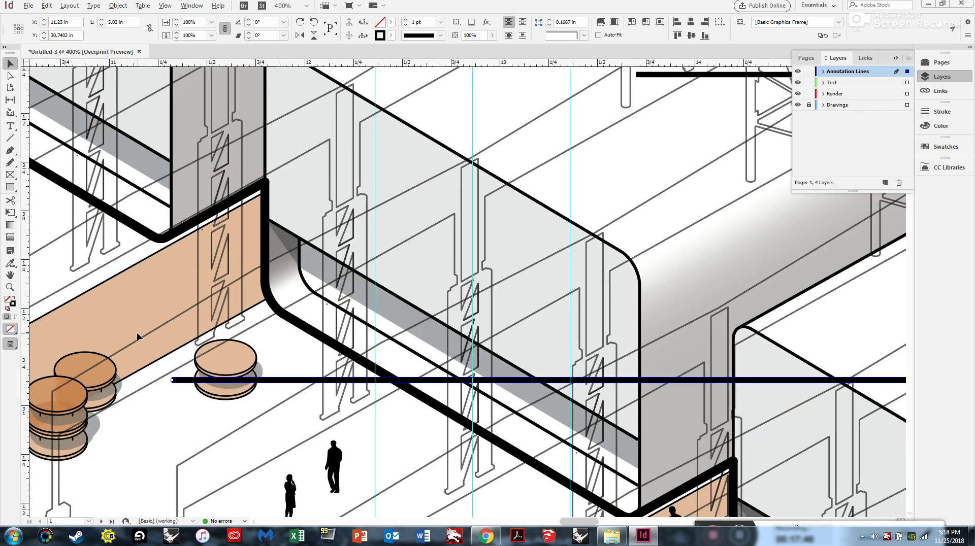
scroll(123, 332, down, 1)
drag(147, 352, 489, 350)
scroll(506, 397, down, 3)
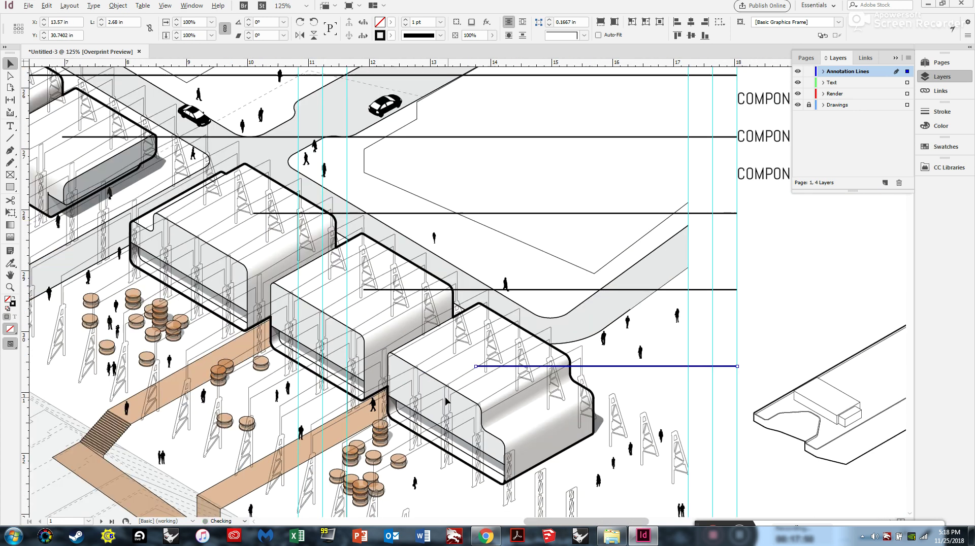
Move the COMPONENT 01 to 06 label block horizontally about 2 in away from the ends of the annotation lines
click(655, 316)
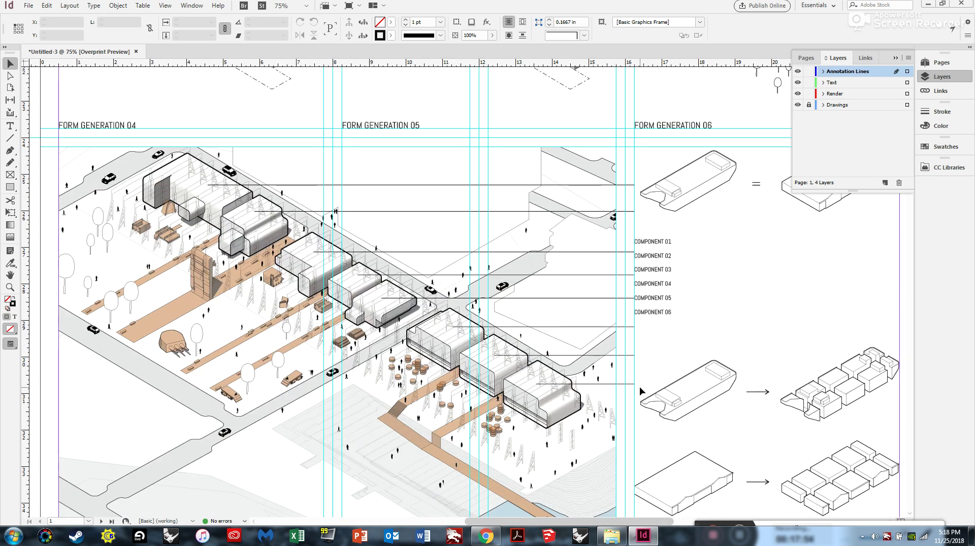
click(654, 243)
drag(655, 242, 728, 243)
click(649, 268)
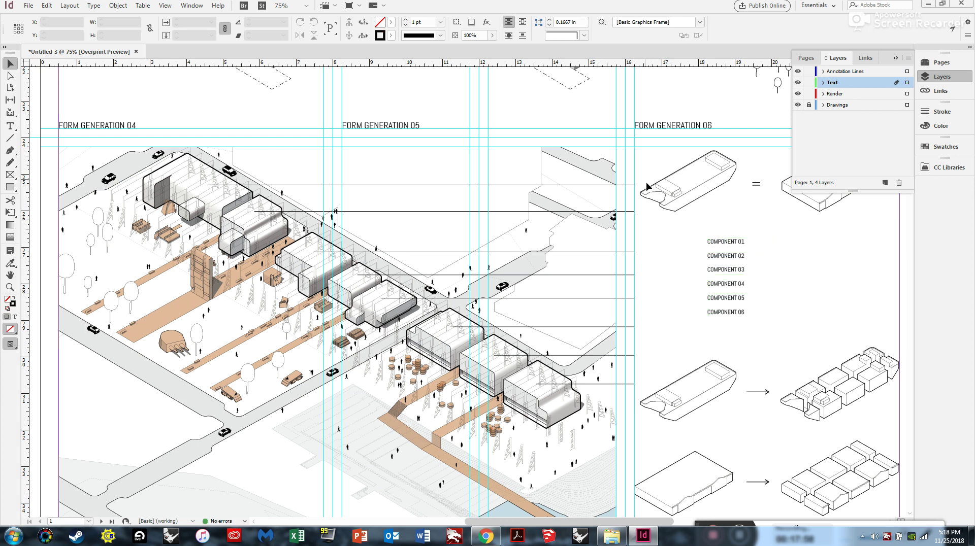
Select all eight annotation lines over the site isometric and set their stroke weight to 2 pt
scroll(426, 213, up, 6)
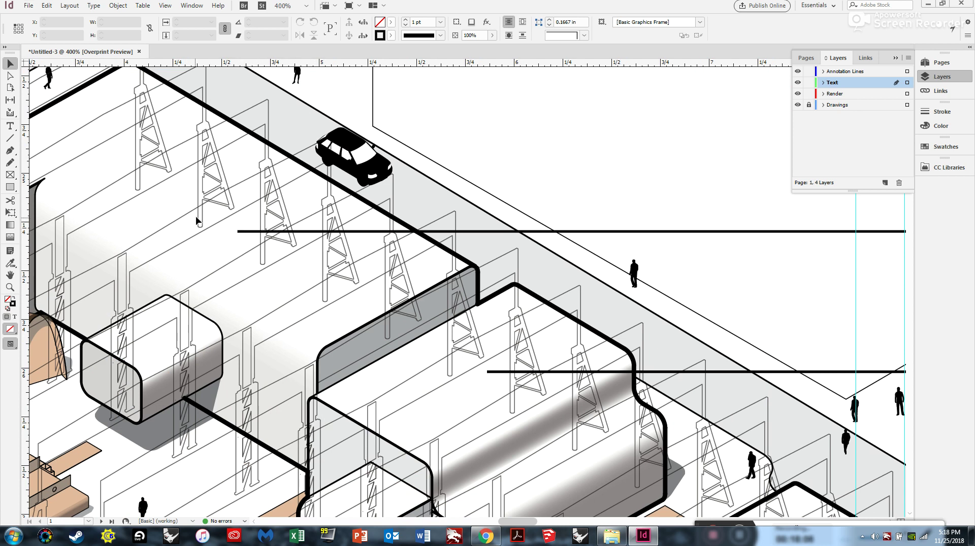
scroll(198, 221, down, 3)
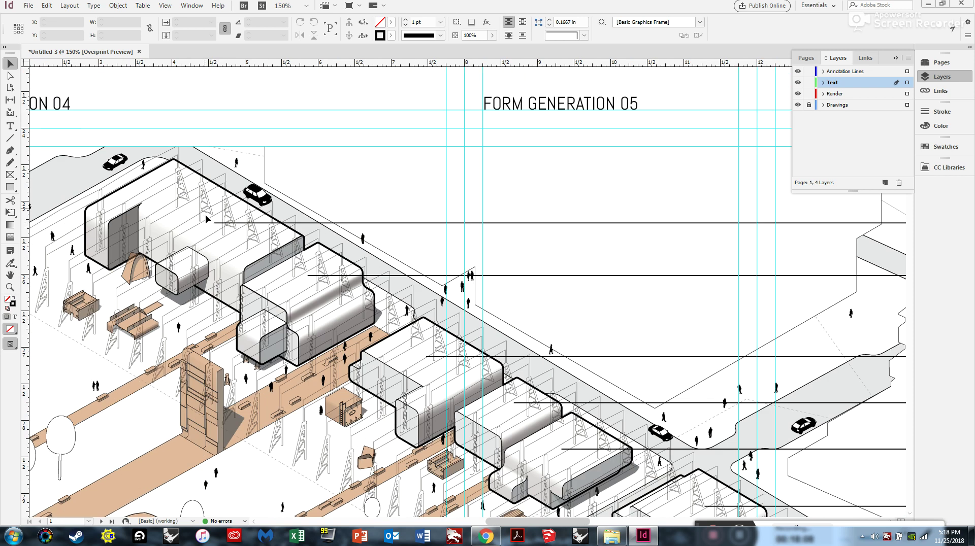
scroll(205, 214, down, 5)
scroll(509, 239, up, 2)
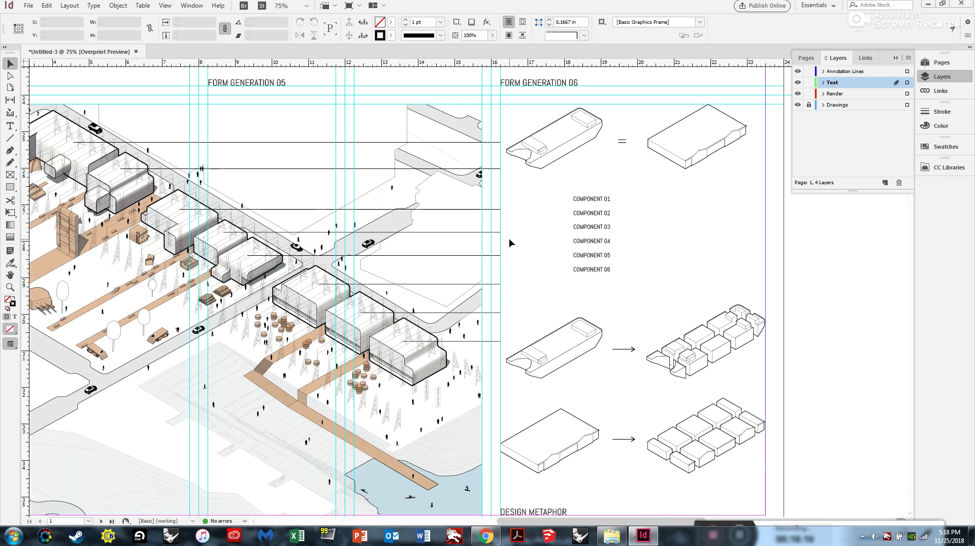
mouse_move(507, 131)
mouse_down()
mouse_move(496, 305)
mouse_move(443, 310)
mouse_up()
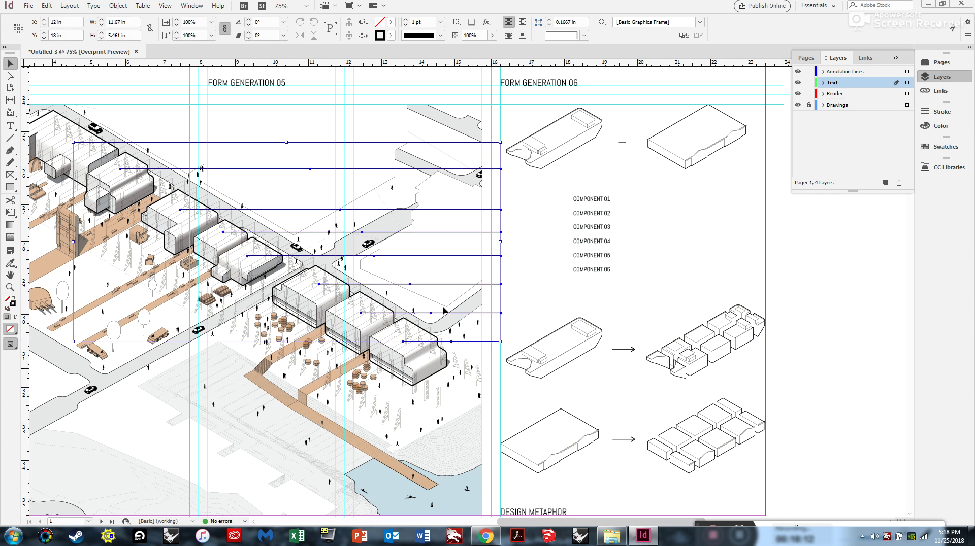
scroll(193, 226, up, 2)
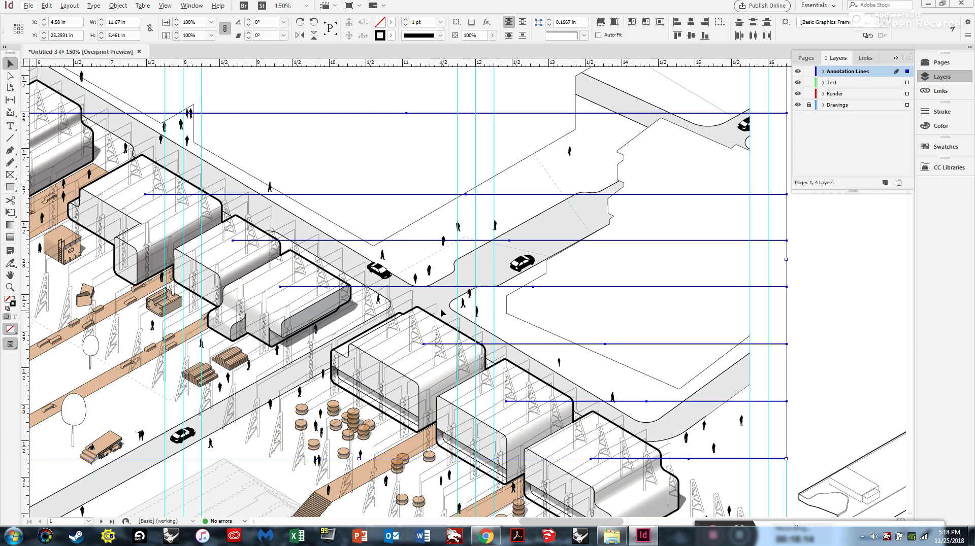
scroll(343, 340, up, 3)
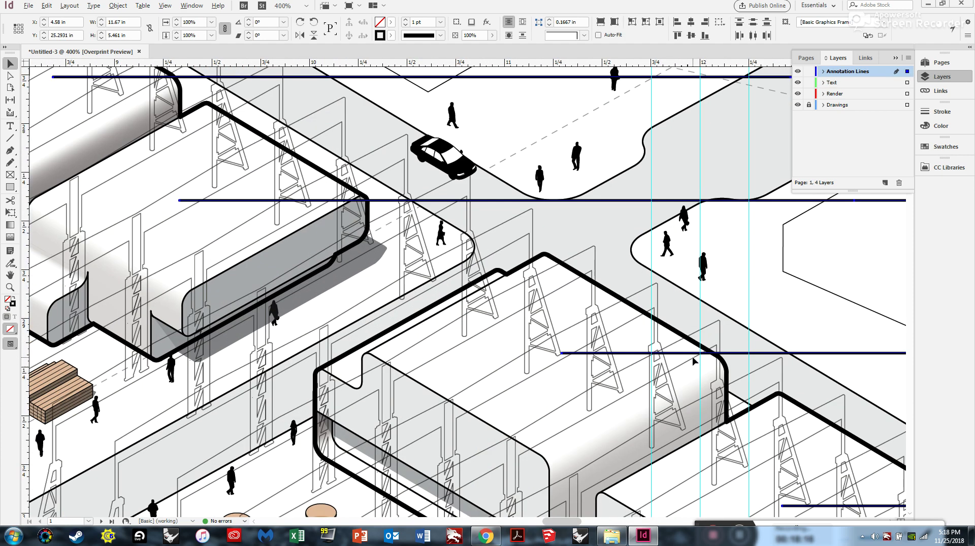
scroll(703, 363, up, 3)
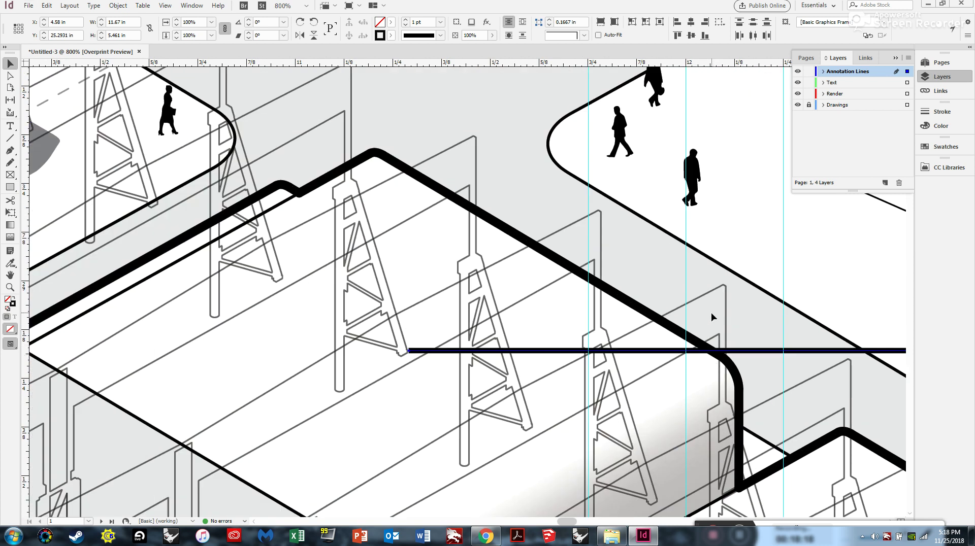
scroll(607, 309, down, 3)
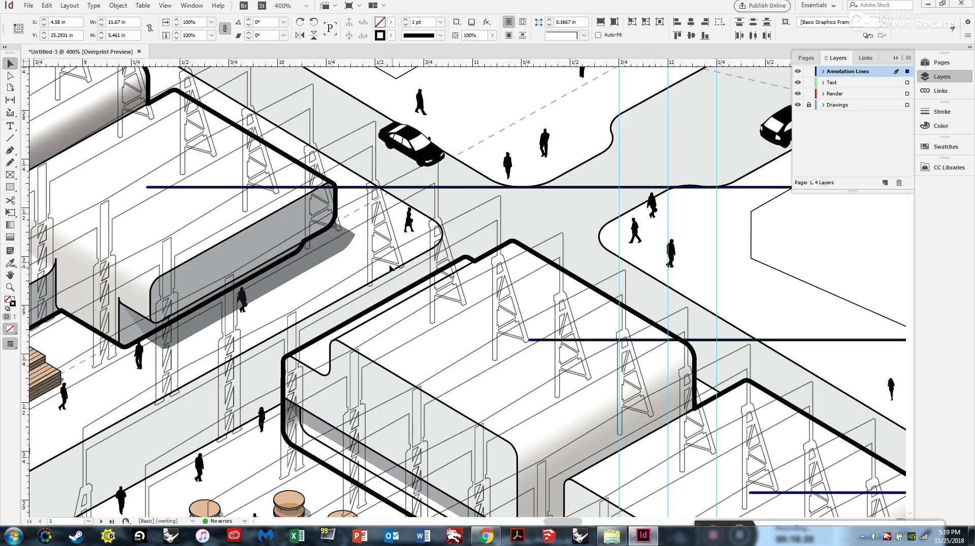
scroll(390, 268, down, 4)
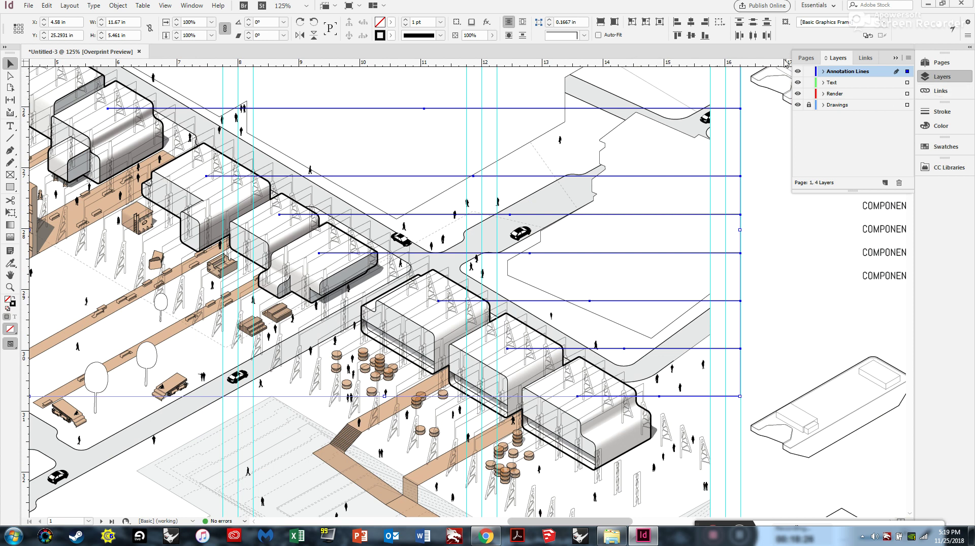
click(943, 113)
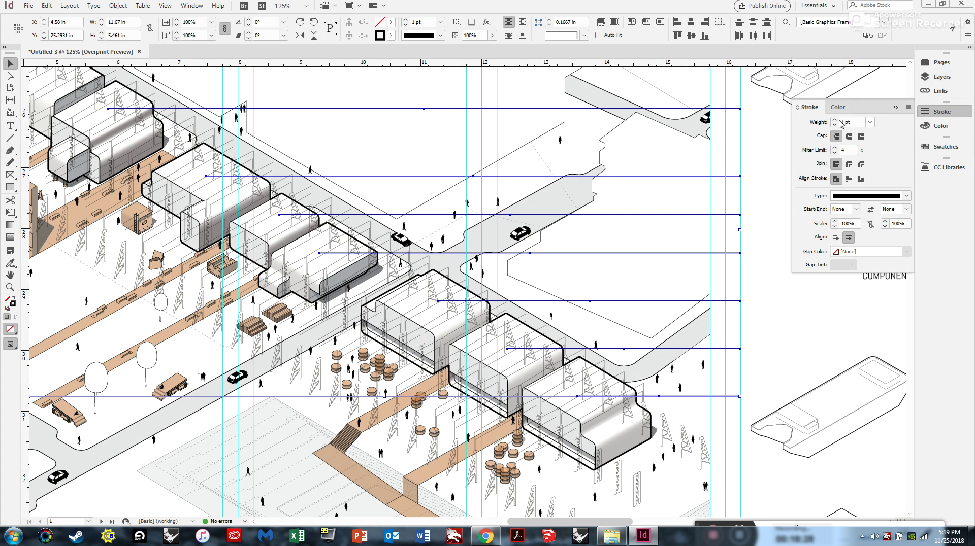
click(870, 123)
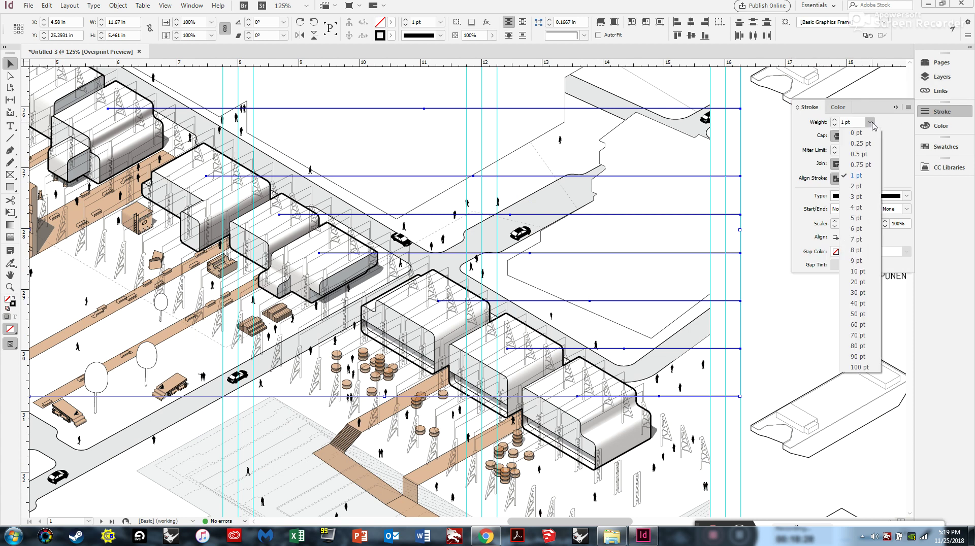
click(871, 186)
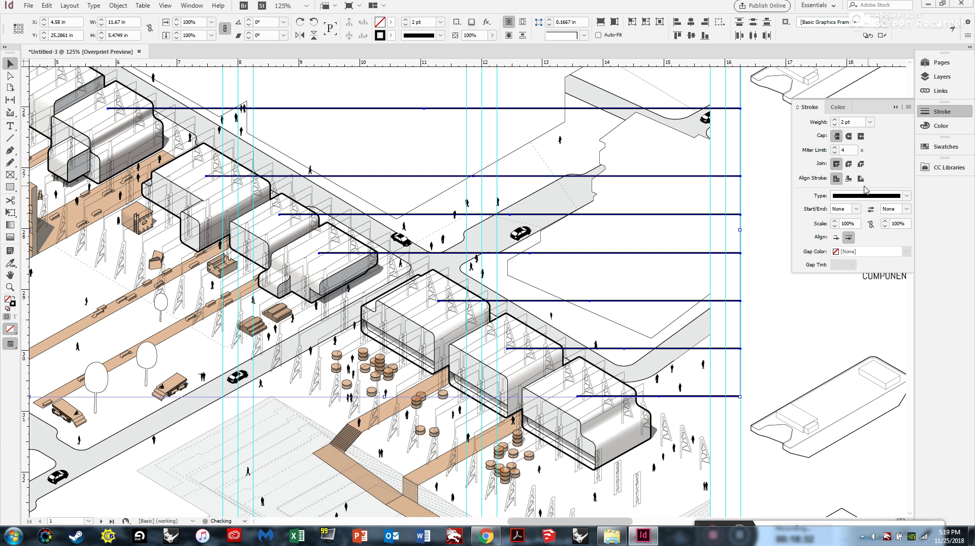
click(578, 307)
scroll(577, 307, down, 2)
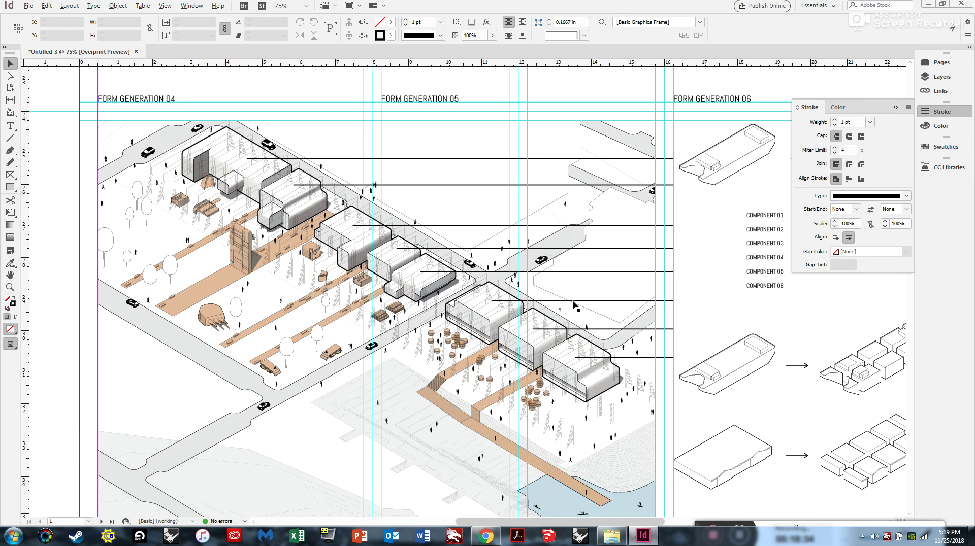
Reselect all eight annotation lines over the isometric and give them a 1.5 pt stroke with round caps and round joins
drag(686, 337, 657, 156)
drag(683, 365, 669, 148)
click(843, 122)
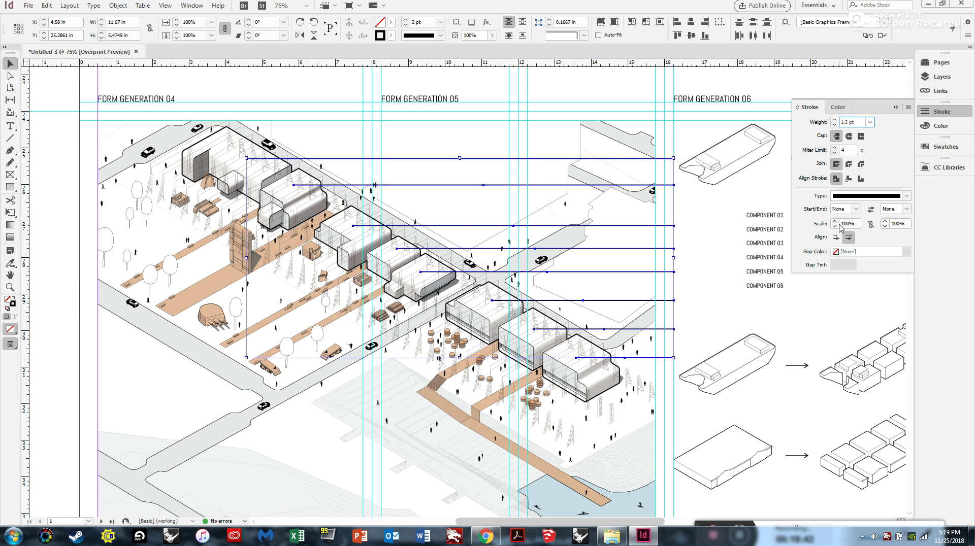
click(848, 136)
scroll(679, 167, up, 4)
scroll(679, 168, up, 2)
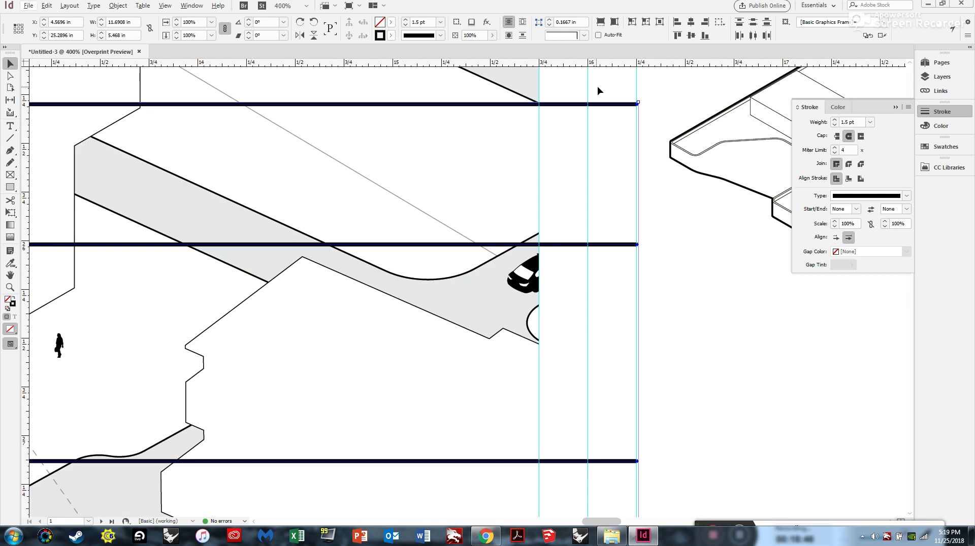
click(849, 164)
scroll(711, 178, down, 4)
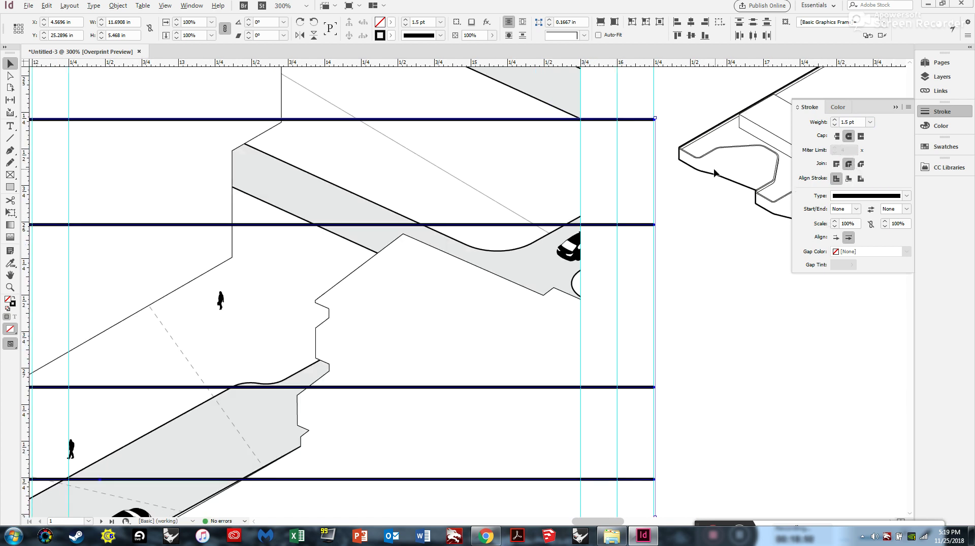
Add a SimpleWide arrowhead to the start of all eight annotation lines, pointing at the buildings
scroll(73, 242, up, 2)
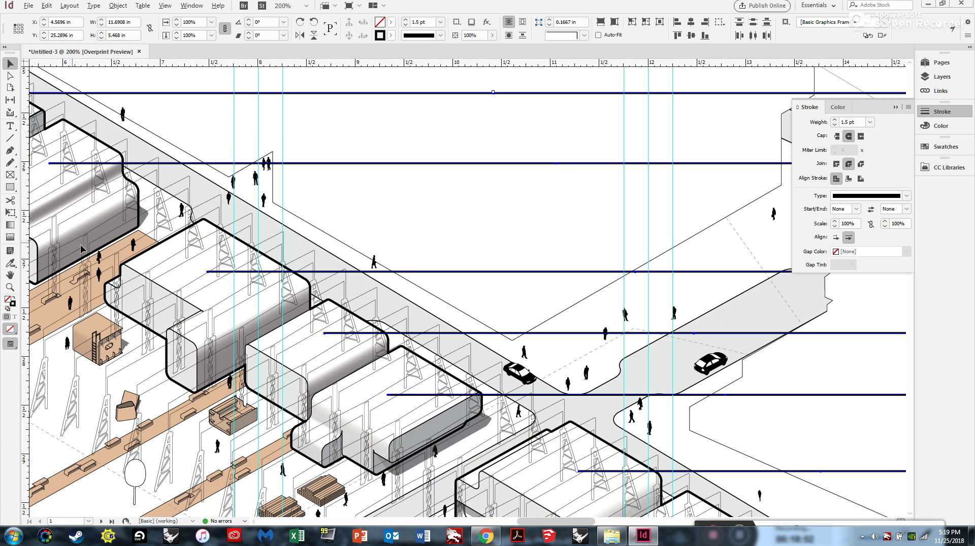
scroll(185, 280, up, 2)
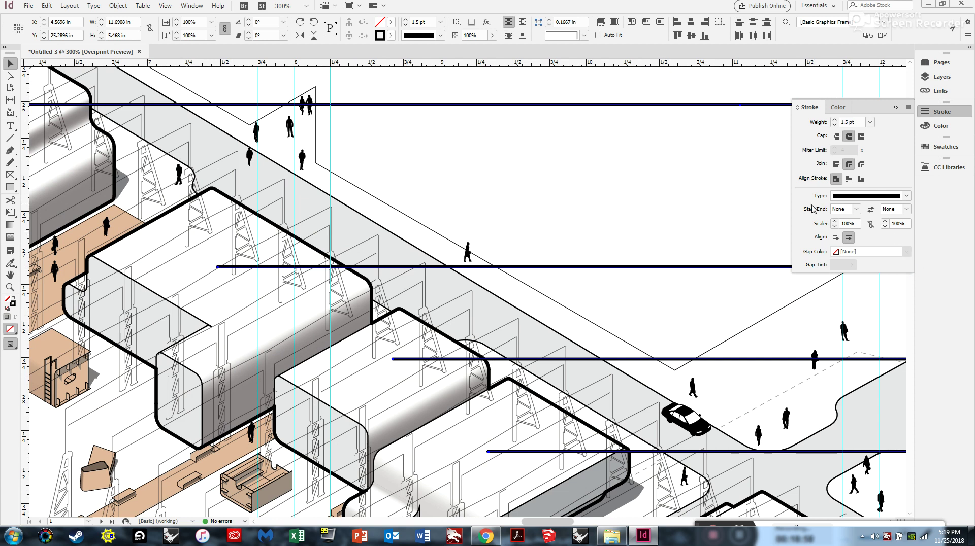
click(857, 209)
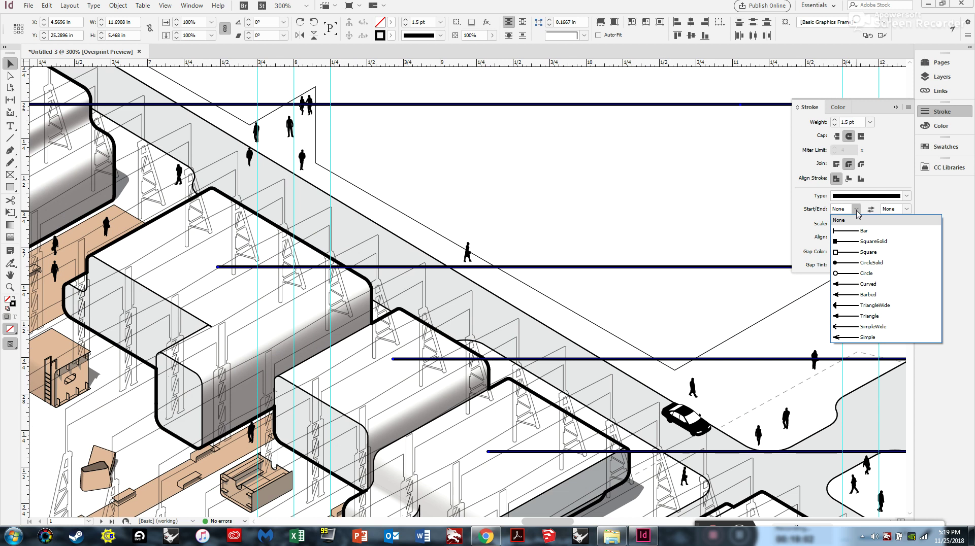
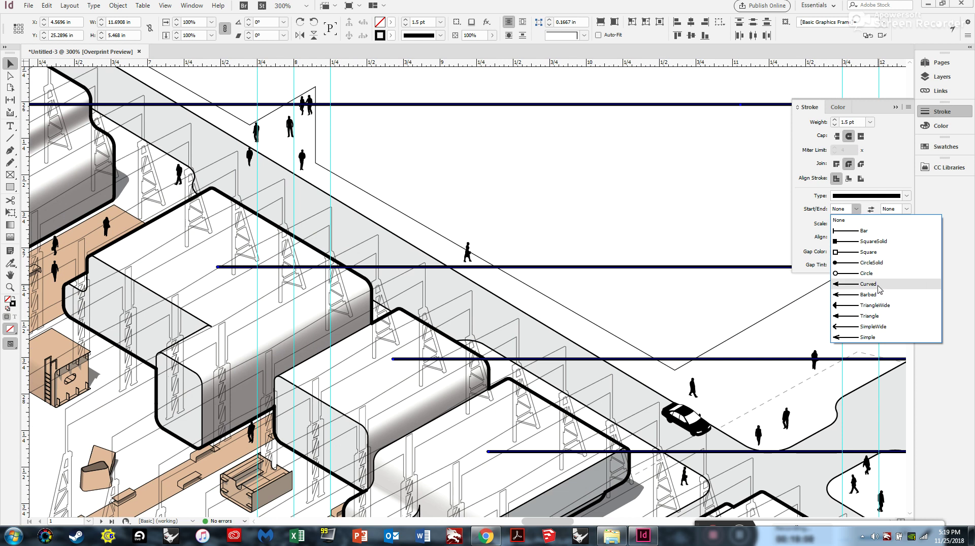
click(887, 331)
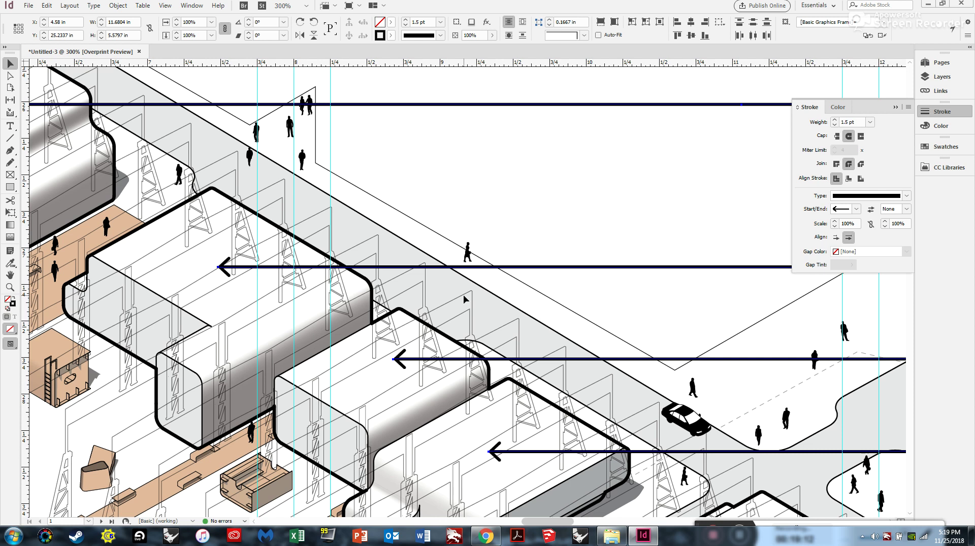
key(ctrl+equal)
key(ctrl+equal)
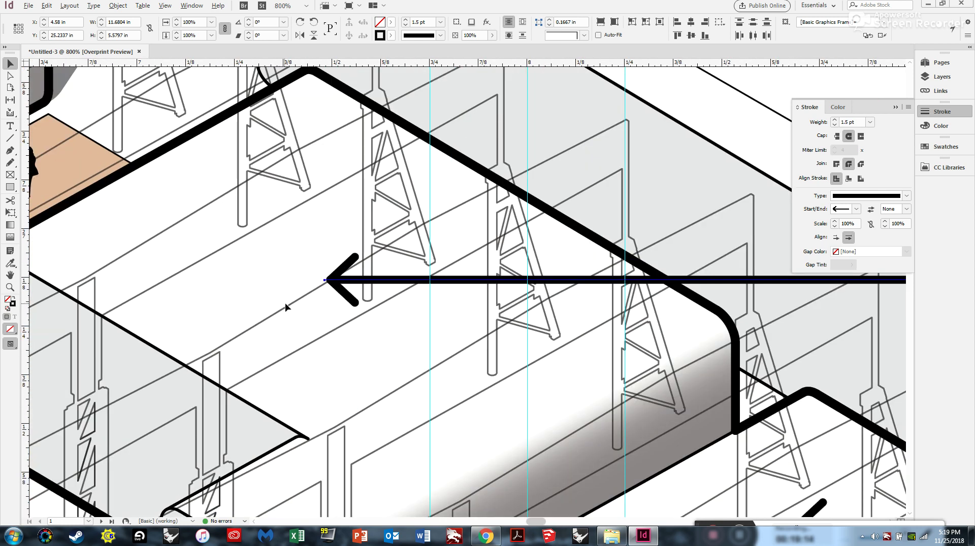
scroll(602, 323, down, 4)
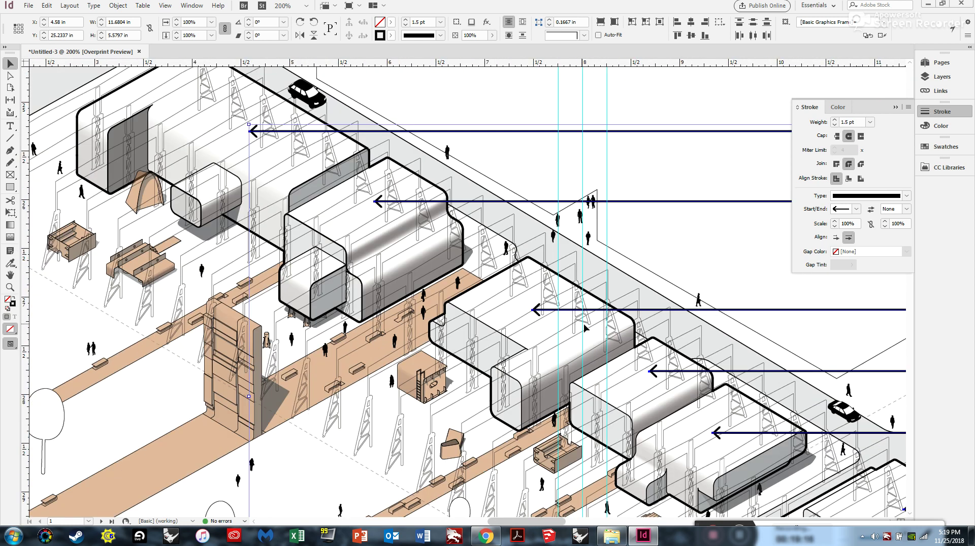
scroll(212, 222, down, 1)
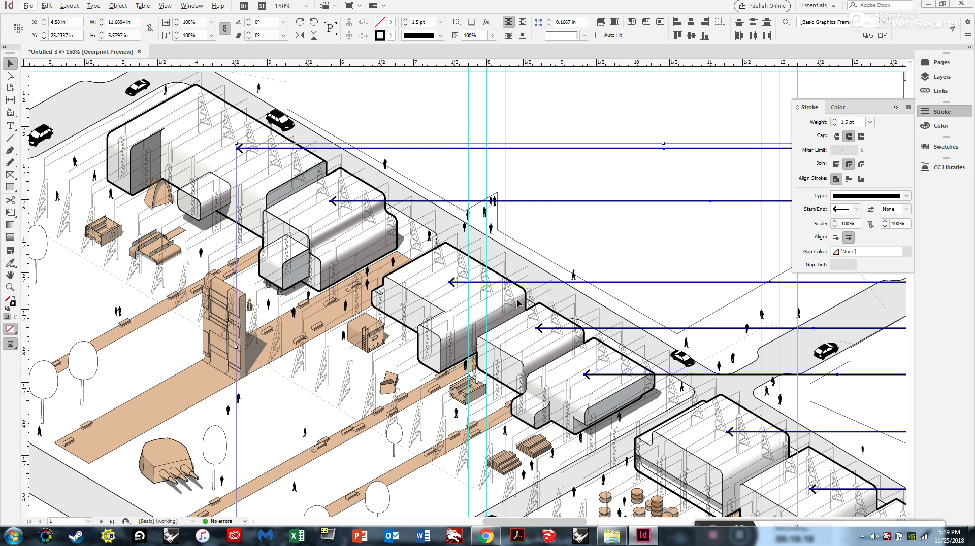
scroll(277, 256, down, 2)
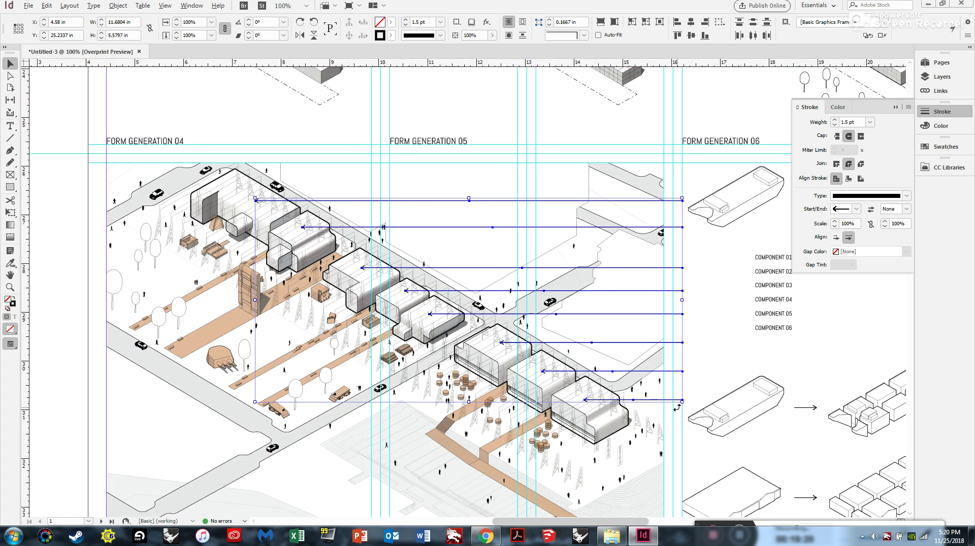
Try a SimpleWide arrowhead on the end of the annotation lines and reset the end to None
scroll(678, 407, up, 2)
scroll(725, 294, up, 2)
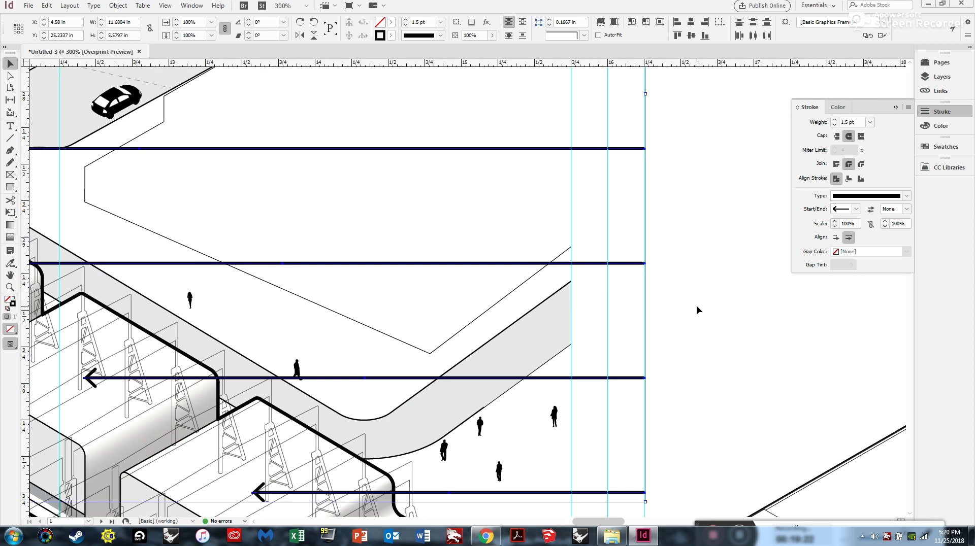
click(895, 214)
click(886, 320)
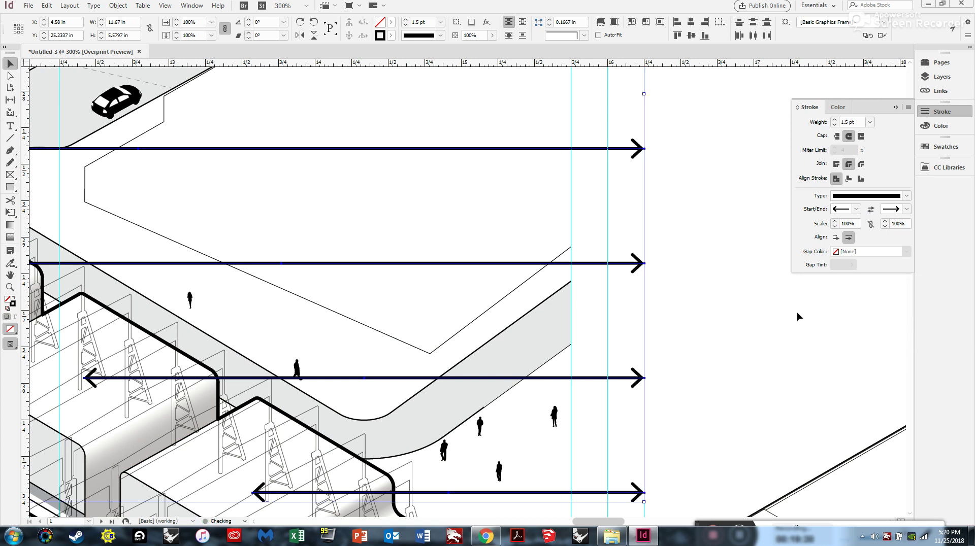
scroll(712, 279, down, 1)
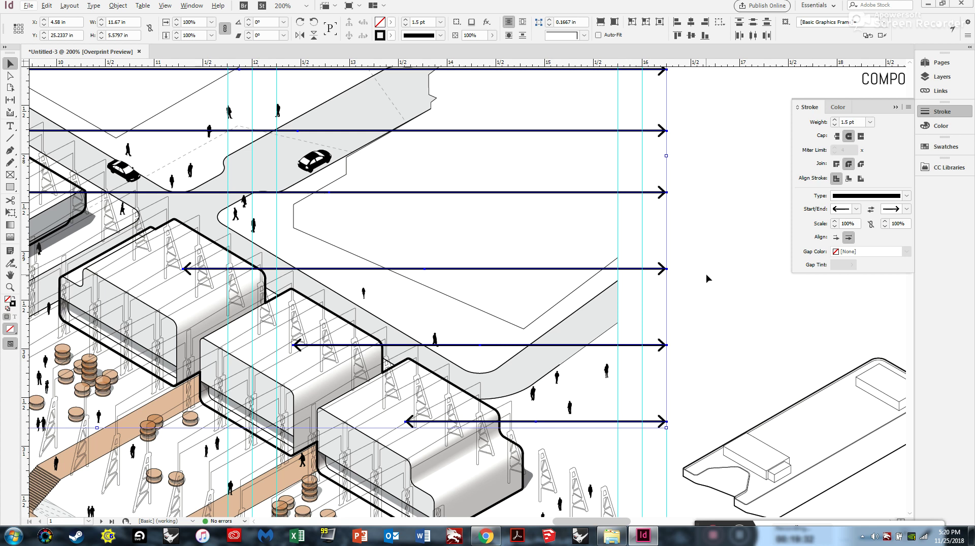
click(906, 209)
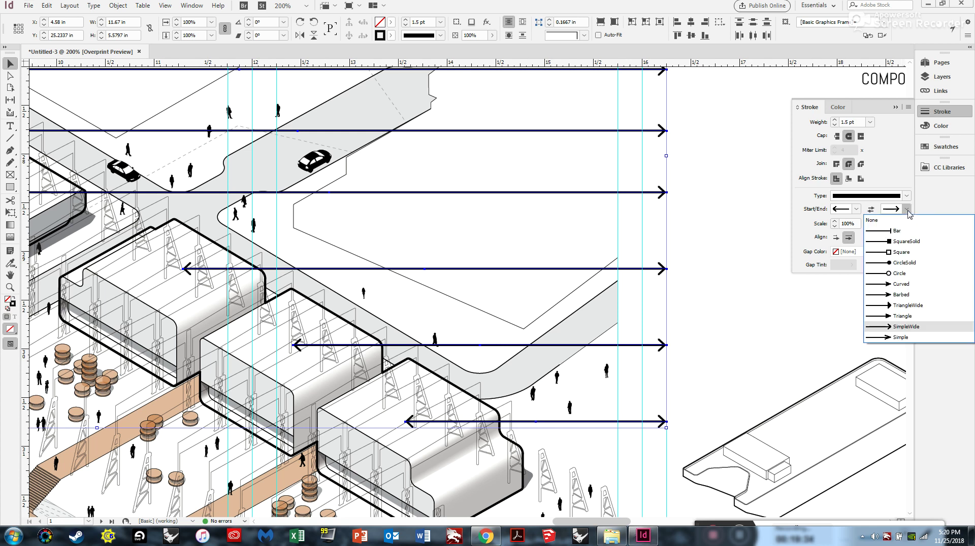
click(880, 224)
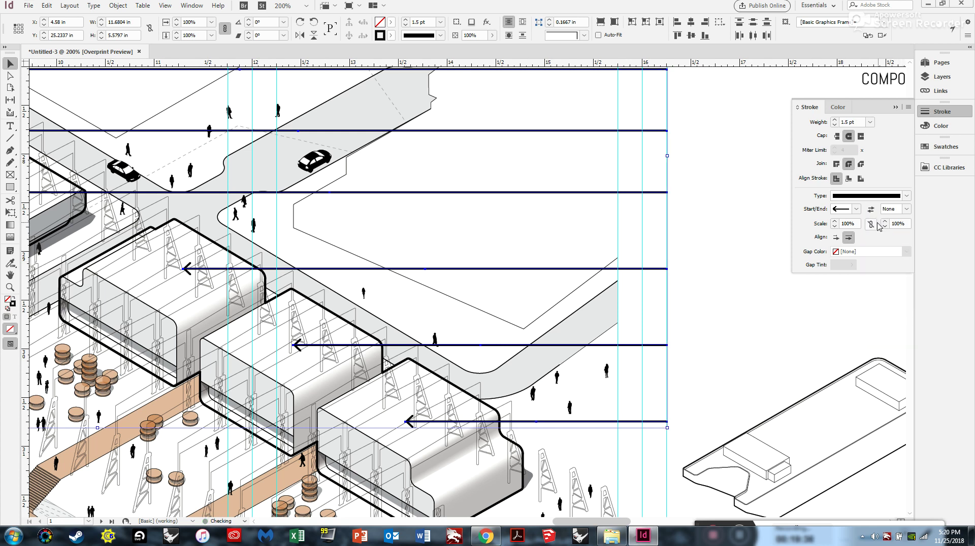
alt+scroll(650, 275, down, 2)
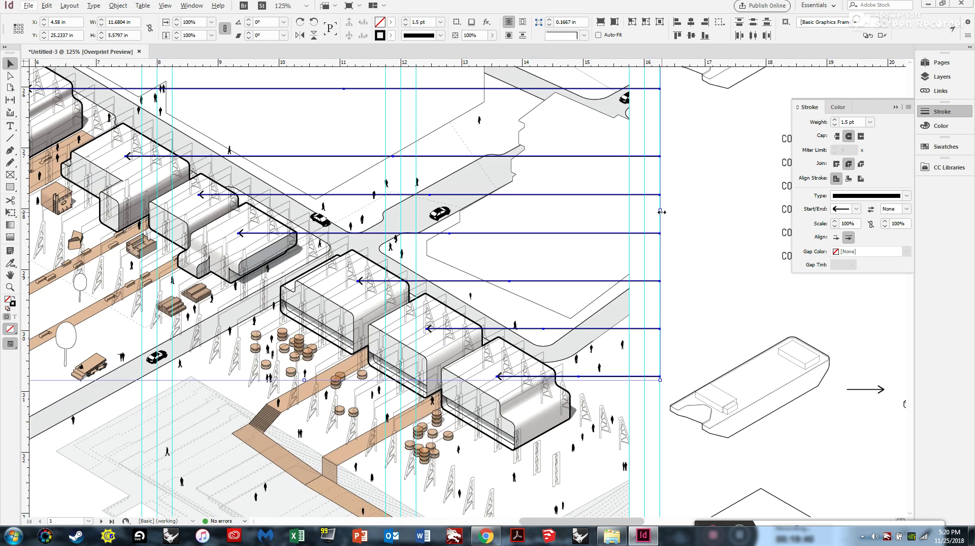
alt+scroll(363, 328, down, 1)
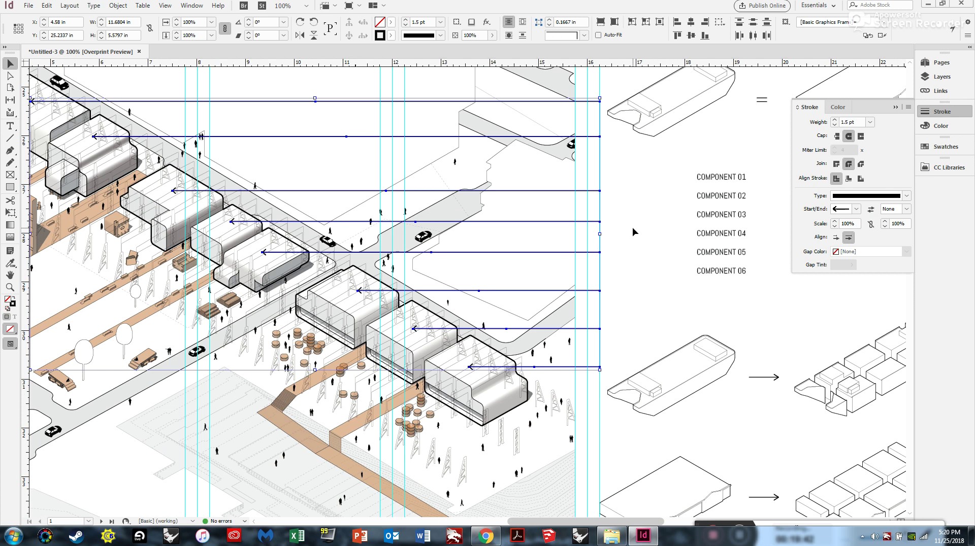
drag(603, 241, 679, 235)
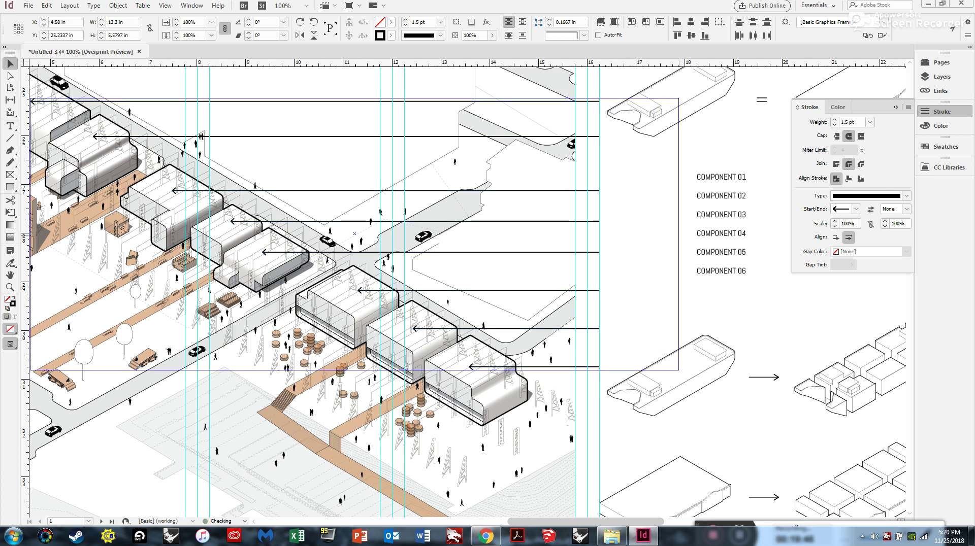
key(ctrl+z)
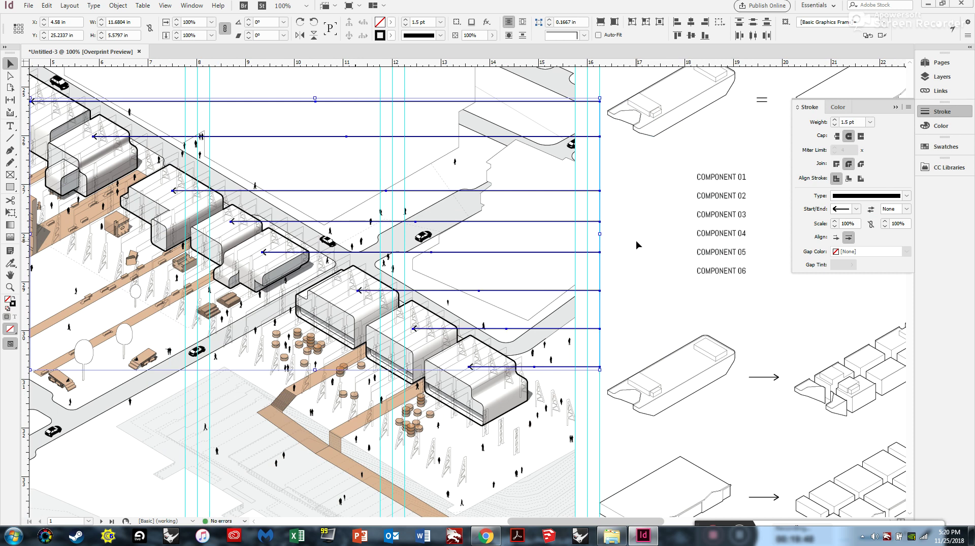
Move the COMPONENT 01 to 04 labels to the outer ends of the first four annotation lines, one label per line
click(629, 240)
scroll(615, 213, up, 3)
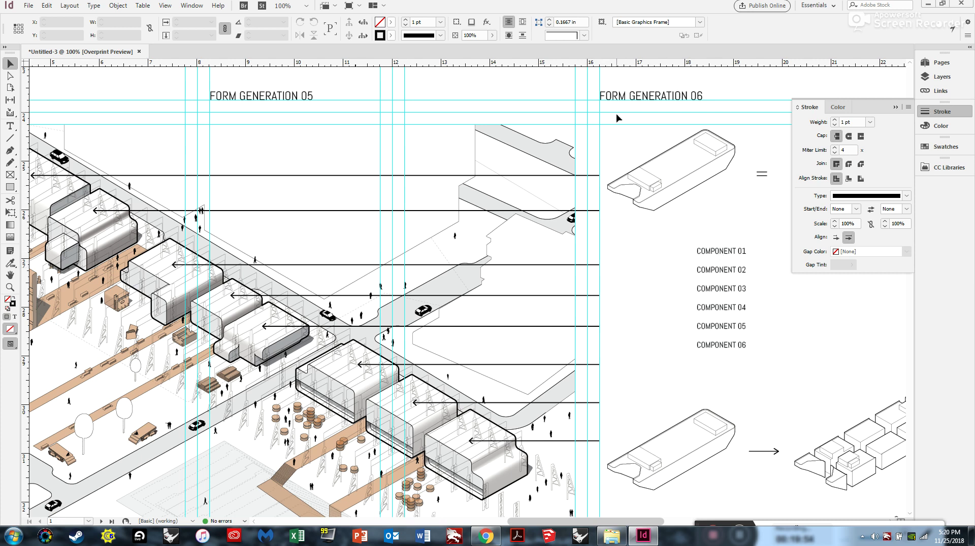
scroll(601, 98, up, 2)
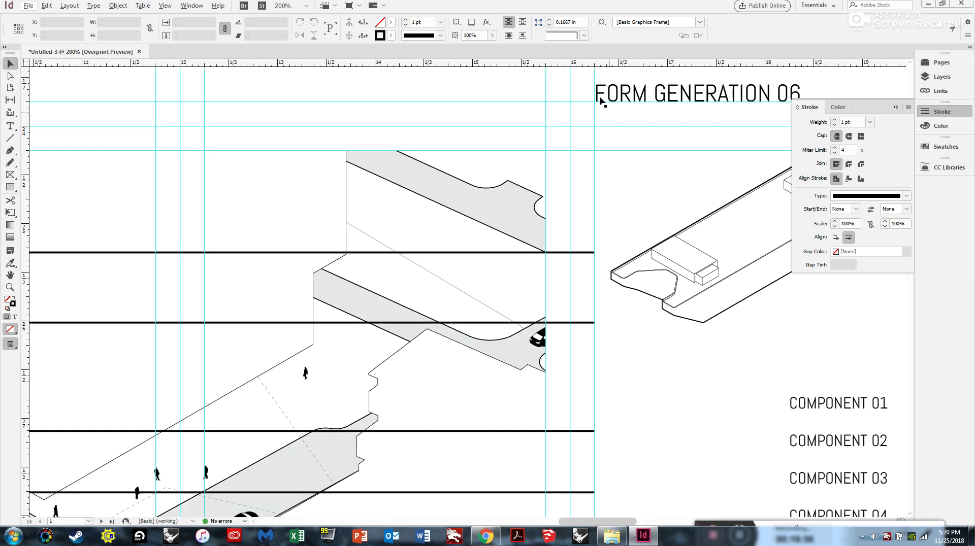
scroll(600, 100, down, 2)
scroll(628, 133, down, 1)
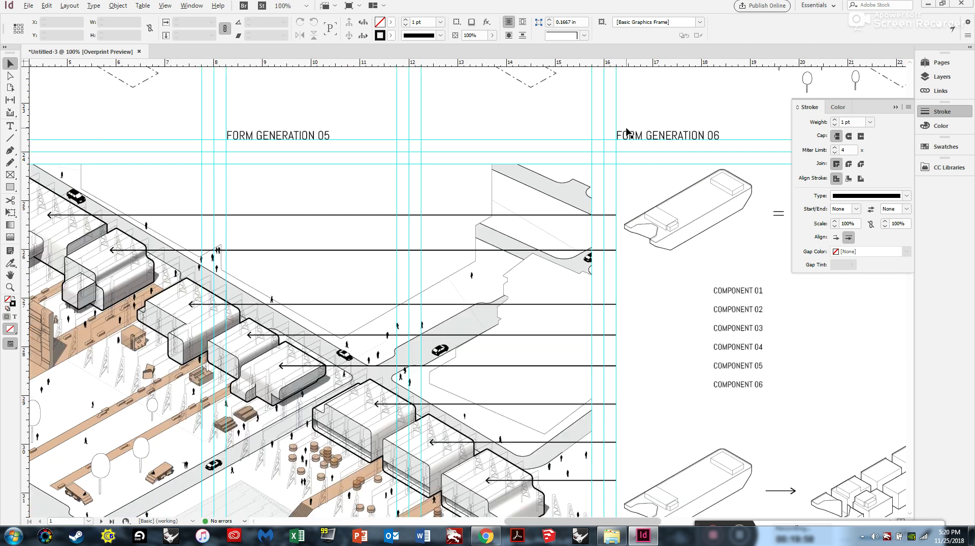
scroll(410, 154, down, 1)
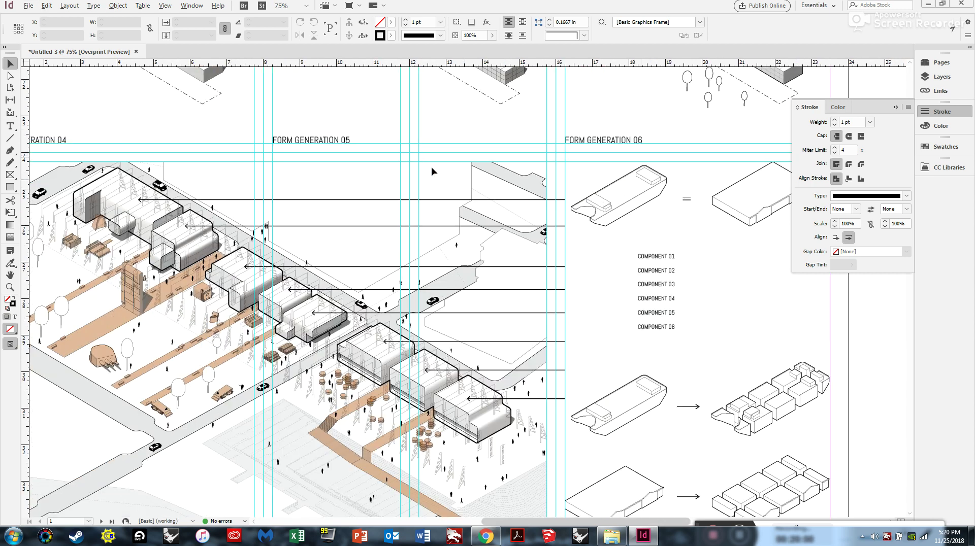
scroll(711, 219, up, 1)
scroll(572, 140, up, 2)
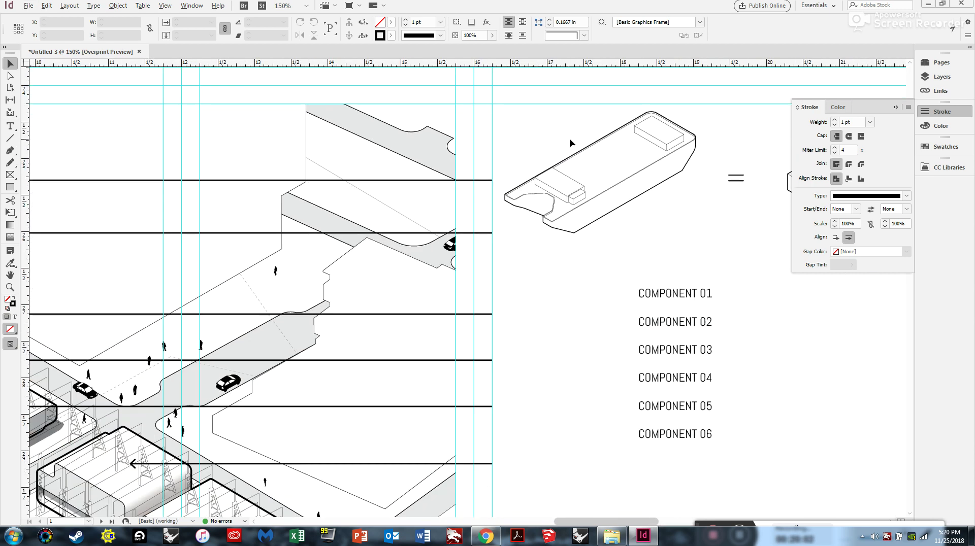
click(662, 292)
mouse_move(662, 293)
mouse_down()
mouse_move(643, 263)
mouse_move(529, 174)
mouse_move(520, 178)
mouse_move(546, 242)
mouse_move(540, 229)
mouse_move(538, 236)
mouse_up()
drag(661, 347, 517, 312)
drag(711, 382, 566, 364)
Move the COMPONENT 05 and COMPONENT 06 labels to the outer ends of the fifth and sixth annotation lines, starting at about X 16.25 in
click(680, 410)
drag(681, 411, 536, 411)
scroll(604, 336, down, 3)
click(658, 366)
drag(659, 365, 516, 395)
scroll(503, 407, up, 3)
scroll(556, 213, down, 3)
scroll(575, 309, up, 1)
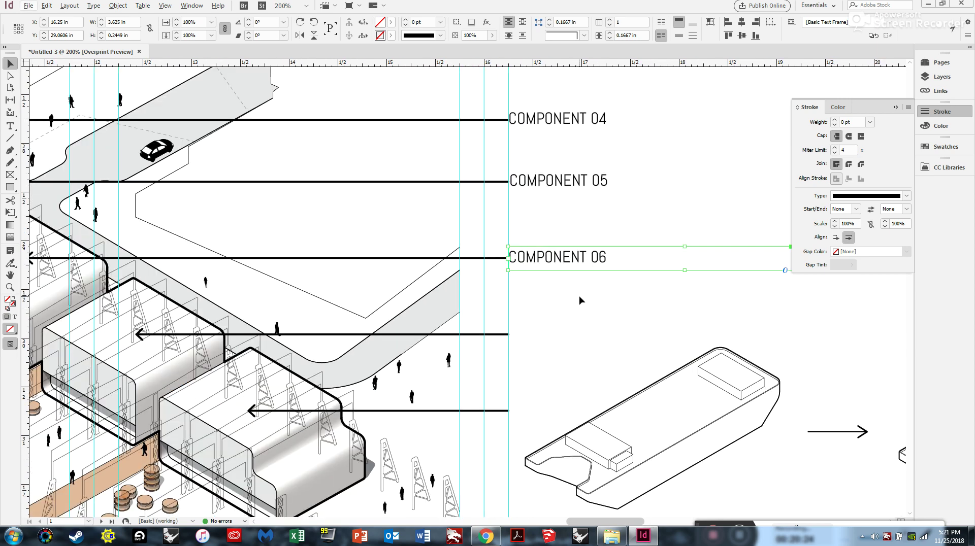
Duplicate the COMPONENT 06 label straight down to the ends of the seventh and eighth annotation lines
drag(560, 255, 532, 337)
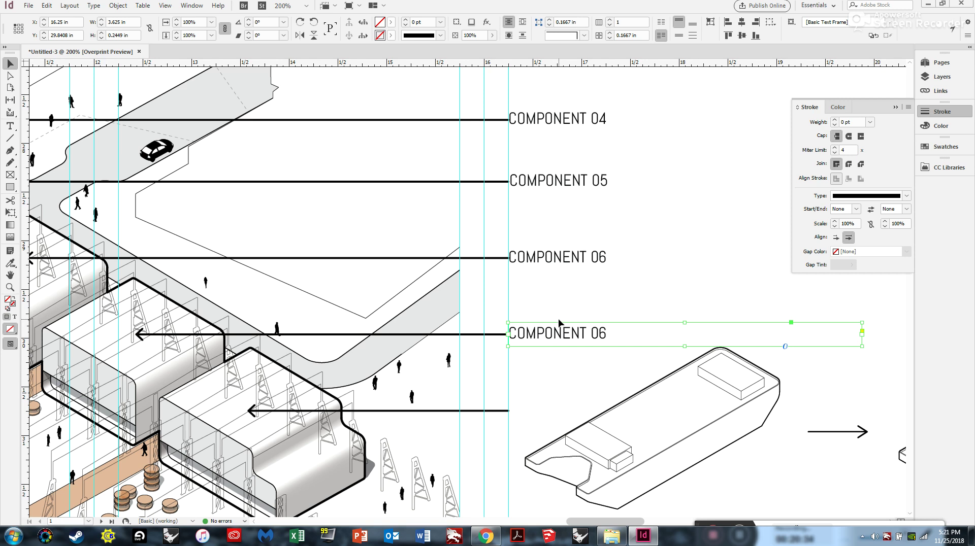
click(561, 268)
drag(555, 257, 554, 413)
Renumber the two copied labels as COMPONENT 07 and COMPONENT 08
double_click(601, 332)
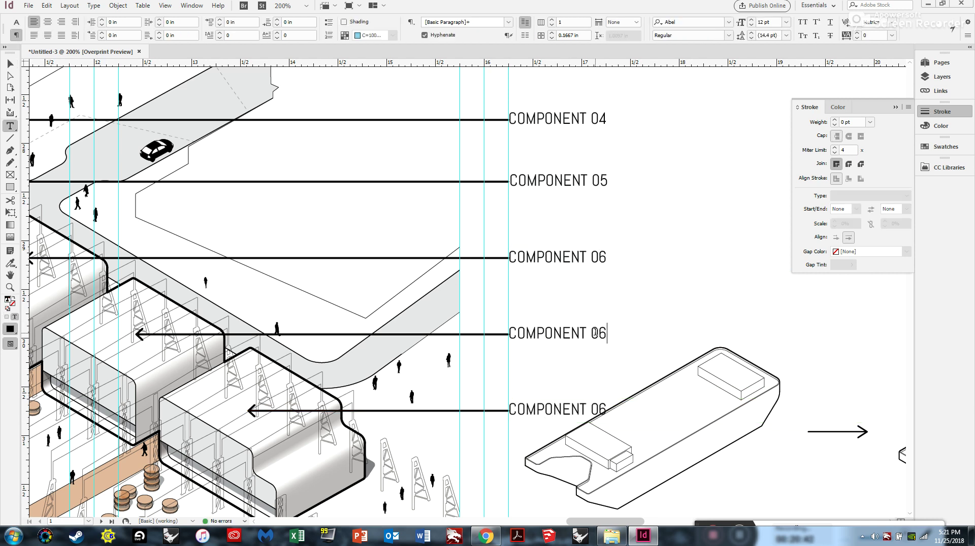
drag(600, 333, 607, 334)
text(7)
drag(600, 410, 608, 409)
key(BackSpace)
text(8)
click(10, 64)
click(687, 286)
Unlock the Drawings layer and move the design metaphor drawing straight down to about Y 24.97 in
scroll(493, 257, down, 3)
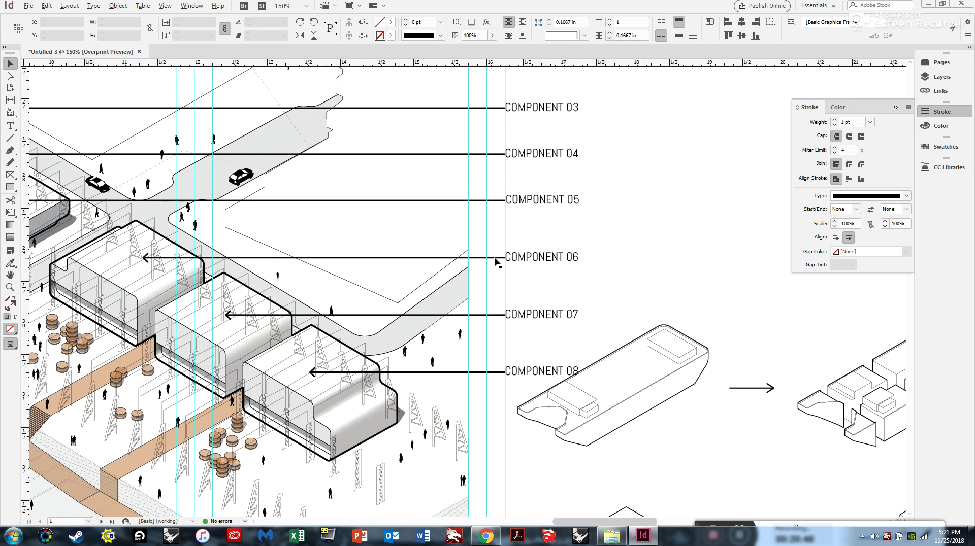
scroll(696, 305, down, 2)
scroll(631, 294, up, 2)
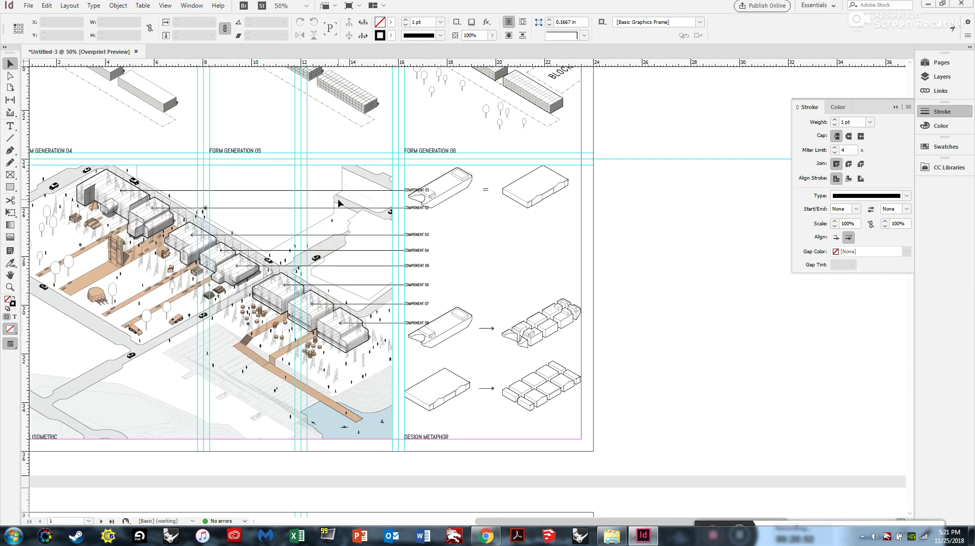
scroll(383, 303, up, 1)
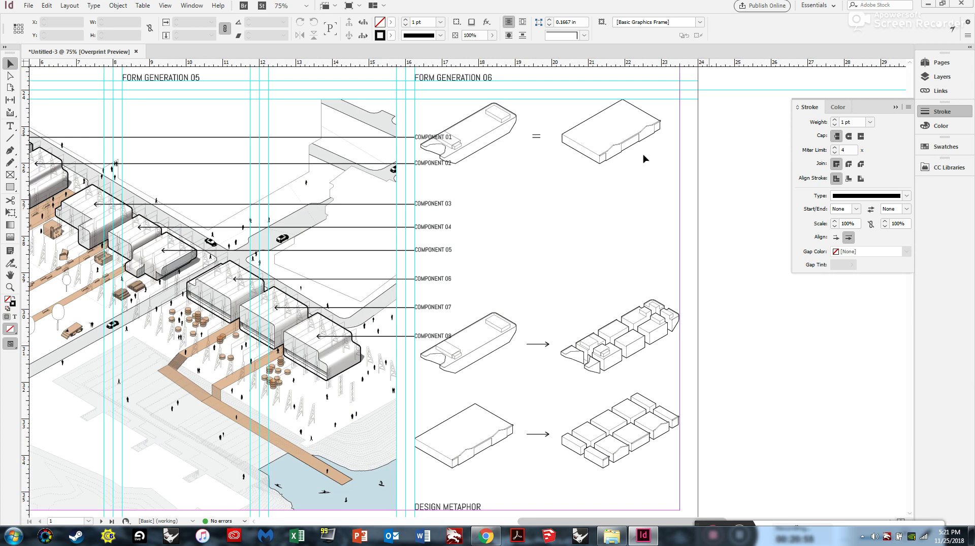
click(942, 77)
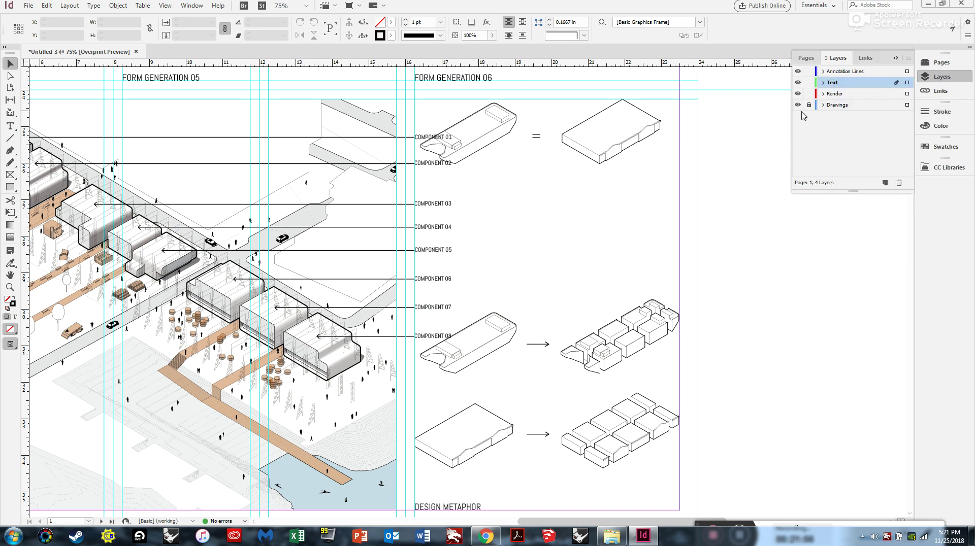
click(591, 156)
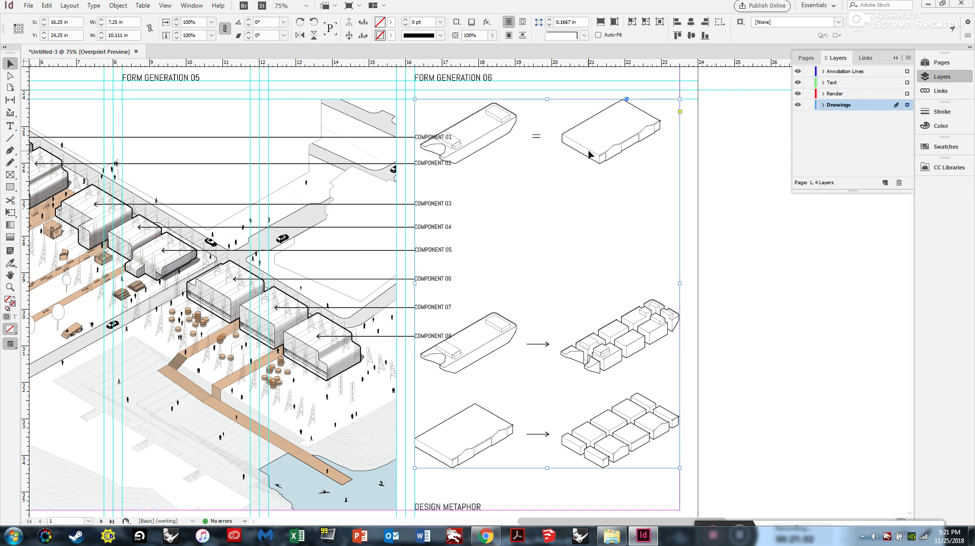
scroll(528, 284, down, 3)
drag(476, 364, 487, 387)
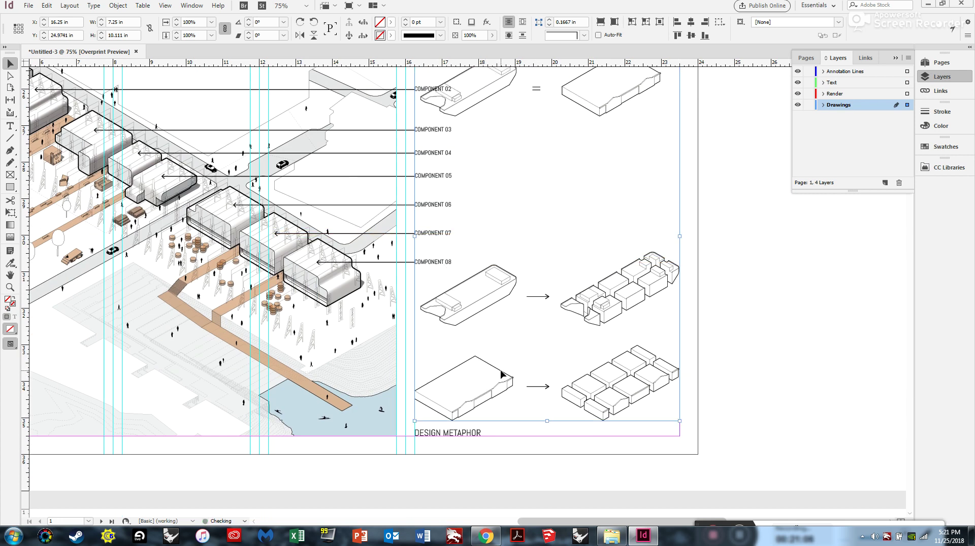
Crop the top of the design metaphor drawing's frame down to about Y 30.22 in, leaving only its lower two rows
scroll(485, 331, up, 4)
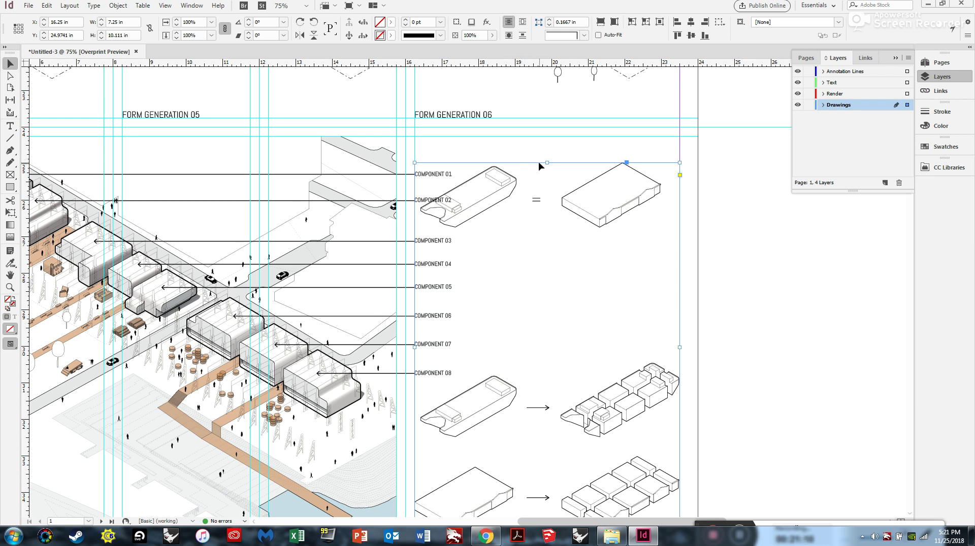
drag(549, 163, 518, 353)
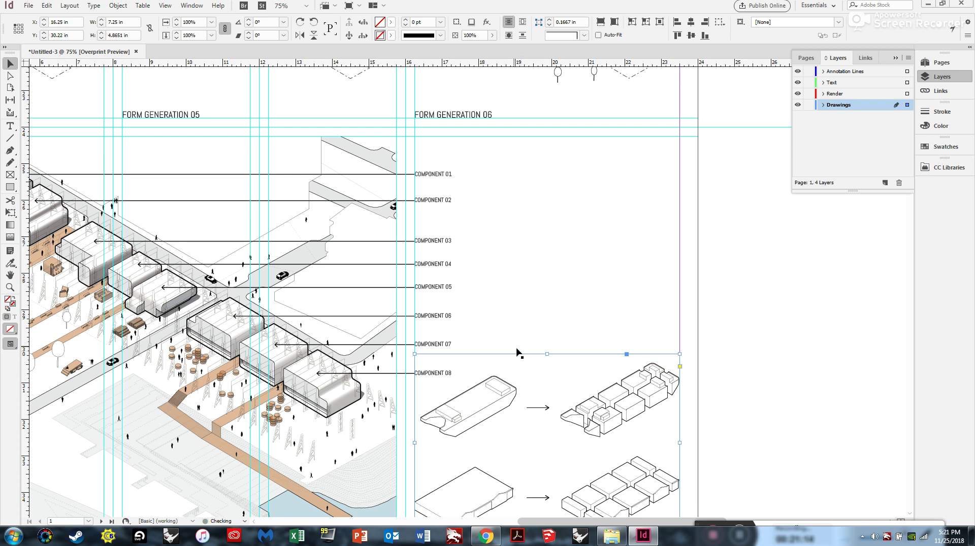
click(654, 233)
key(ctrl+minus)
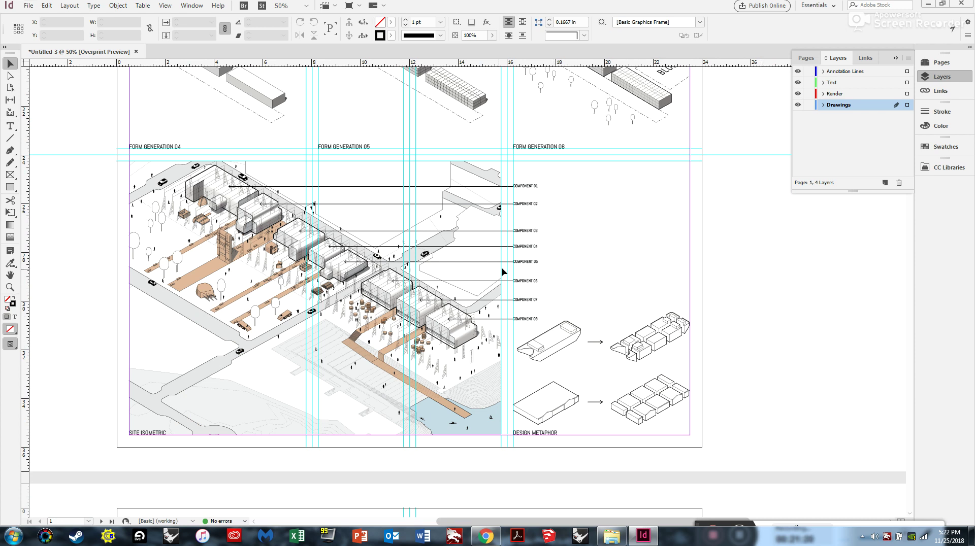
On the Annotation Lines layer, draw a rectangle about 3.24 by 2.71 in around the first building of the site isometric
scroll(425, 248, up, 1)
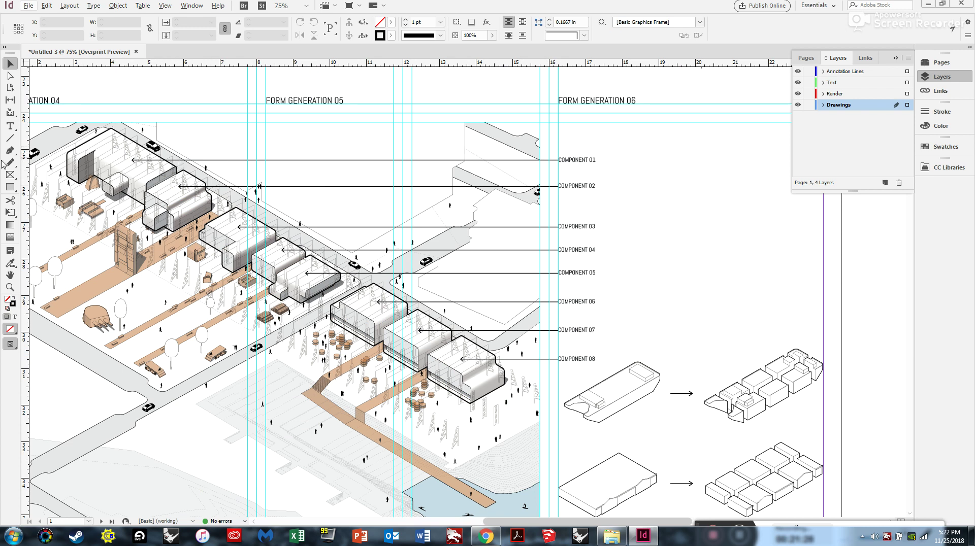
click(10, 189)
scroll(85, 142, up, 2)
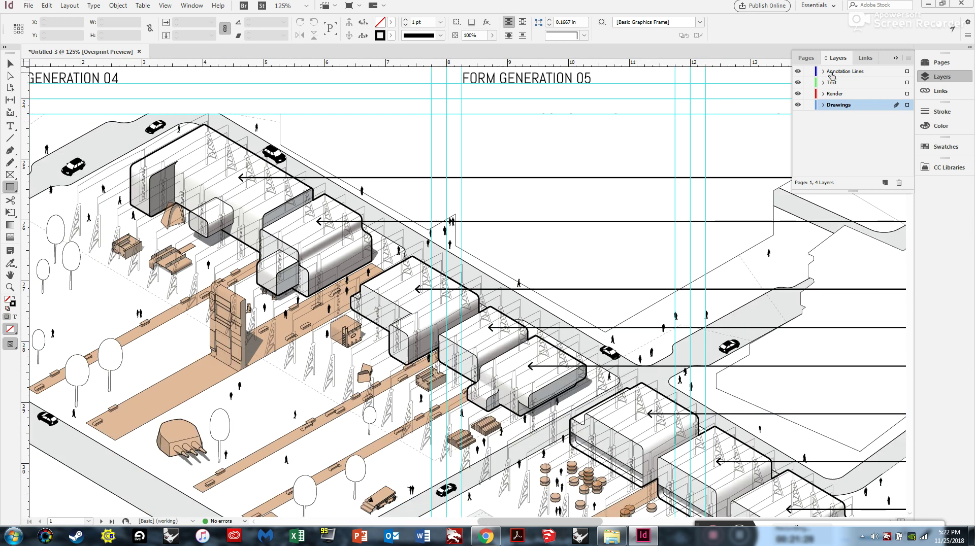
click(831, 74)
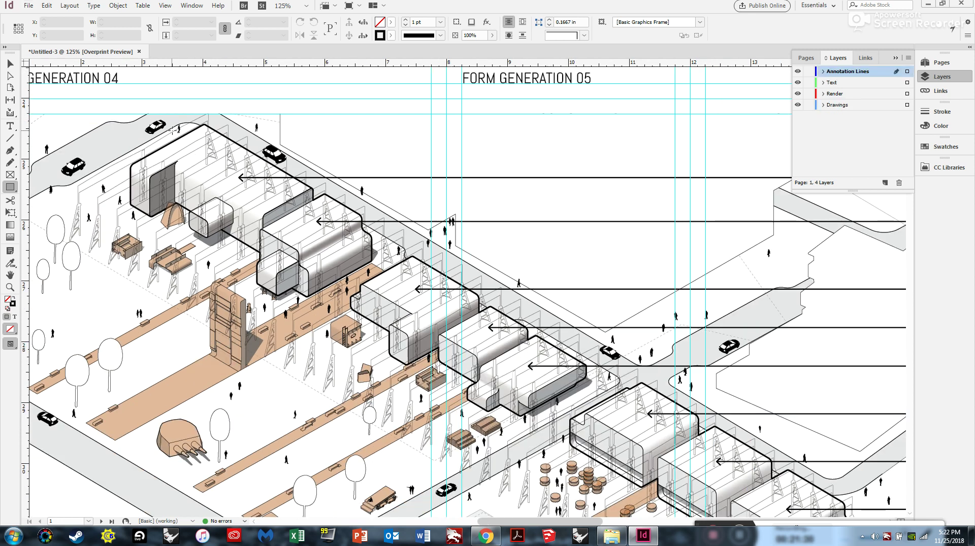
drag(116, 106, 313, 270)
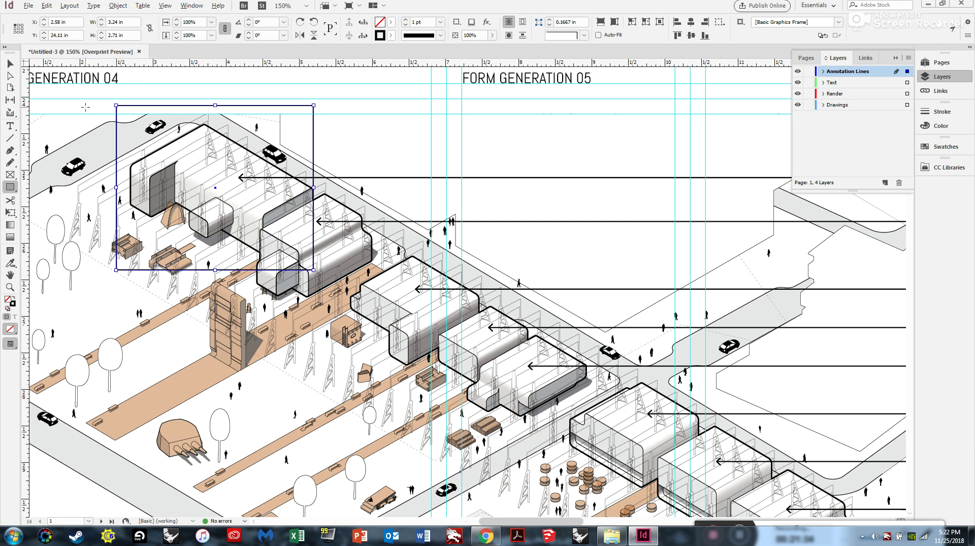
Duplicate the rectangle down the site isometric so the copy surrounds the COMPONENT 06 building
scroll(50, 100, up, 2)
click(10, 63)
click(278, 117)
scroll(278, 118, down, 2)
scroll(278, 118, down, 2)
click(52, 222)
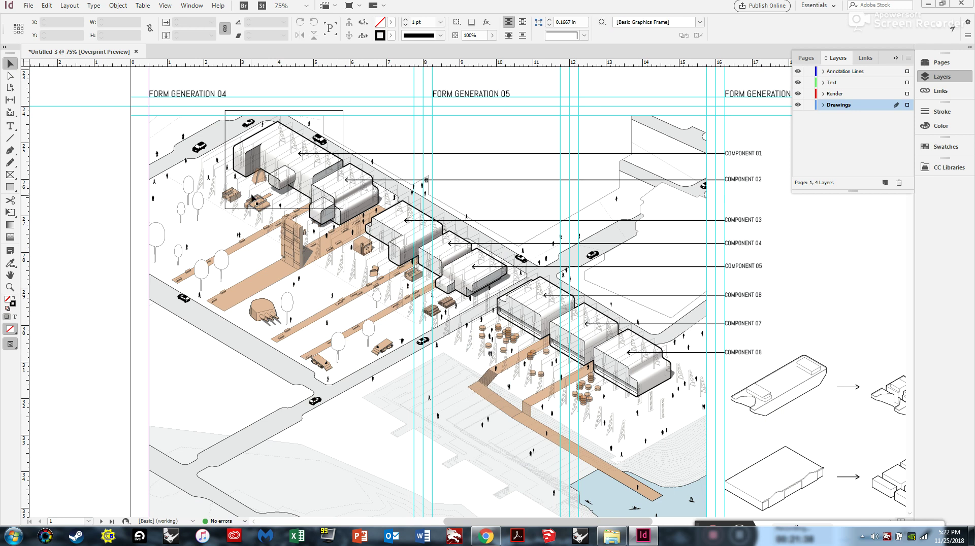
click(247, 209)
click(247, 209)
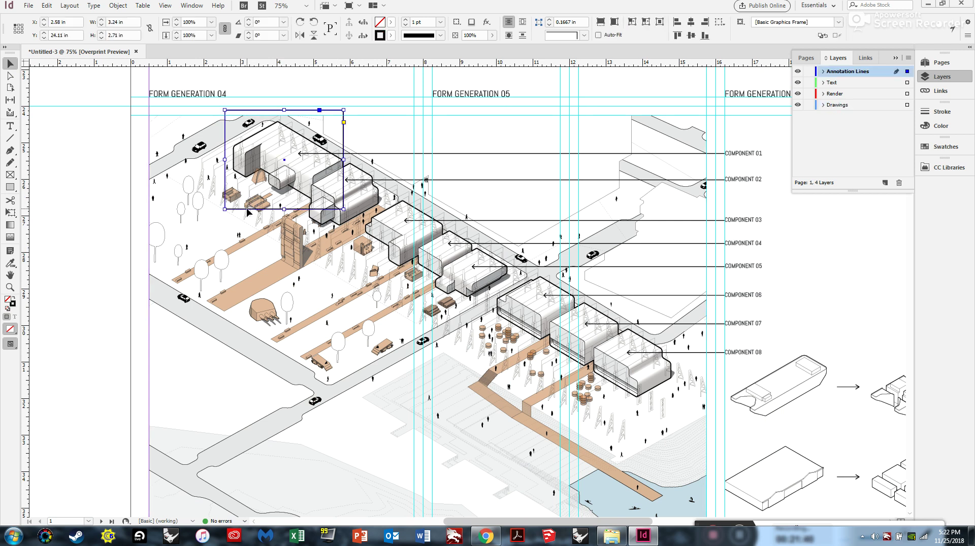
mouse_move(262, 115)
mouse_down()
mouse_move(448, 249)
mouse_move(526, 272)
mouse_move(507, 259)
mouse_up()
Give both rectangles a 2 pt stroke with round joins and the Japanese Dots type
shift+click(279, 112)
click(942, 111)
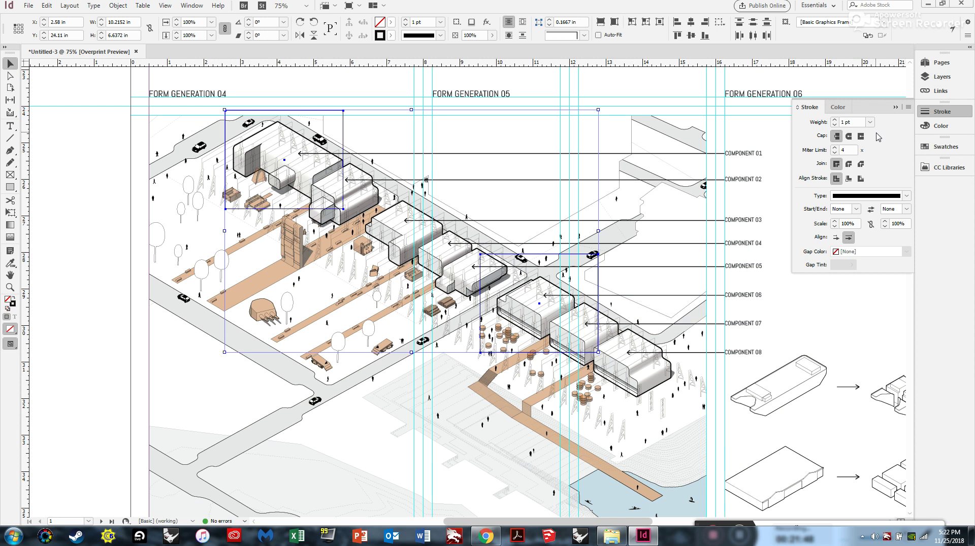
click(870, 122)
click(858, 189)
click(850, 166)
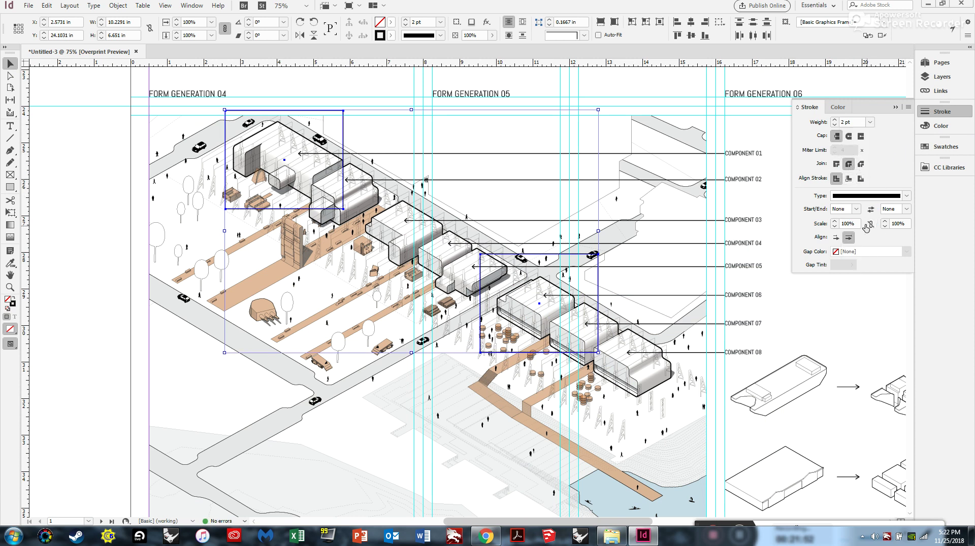
click(906, 195)
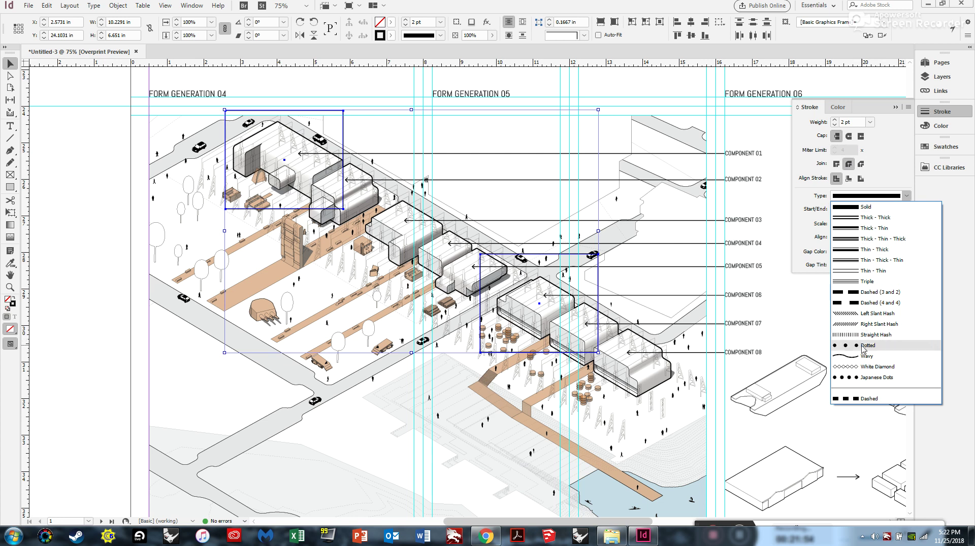
click(876, 377)
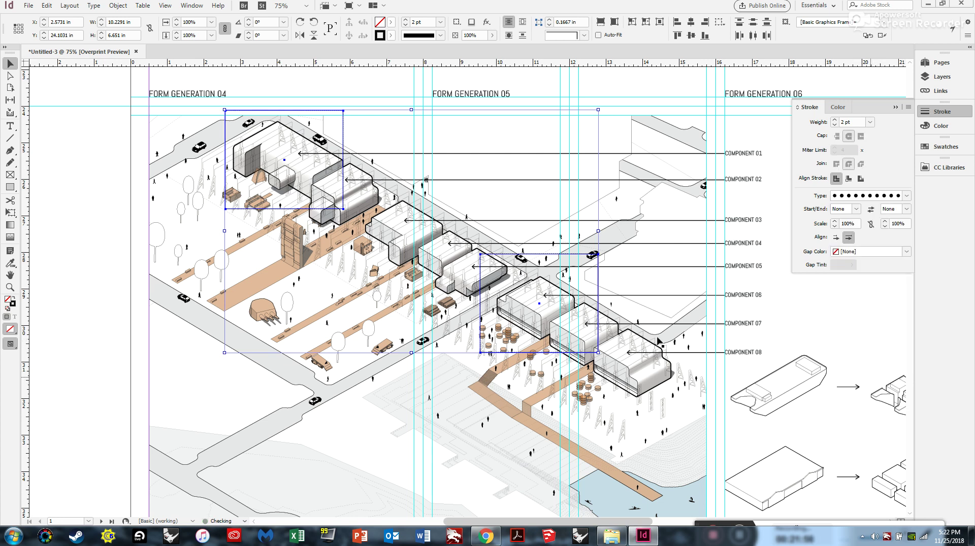
Set the stroke weight of both dotted rectangles to 3 pt, keep the Japanese Dots type and deselect them
scroll(522, 260, up, 4)
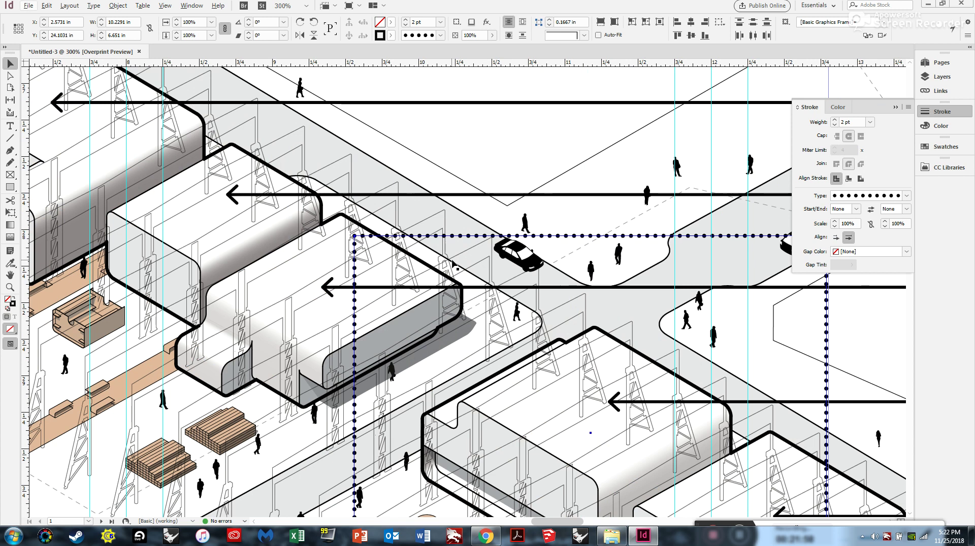
scroll(534, 237, up, 1)
click(906, 195)
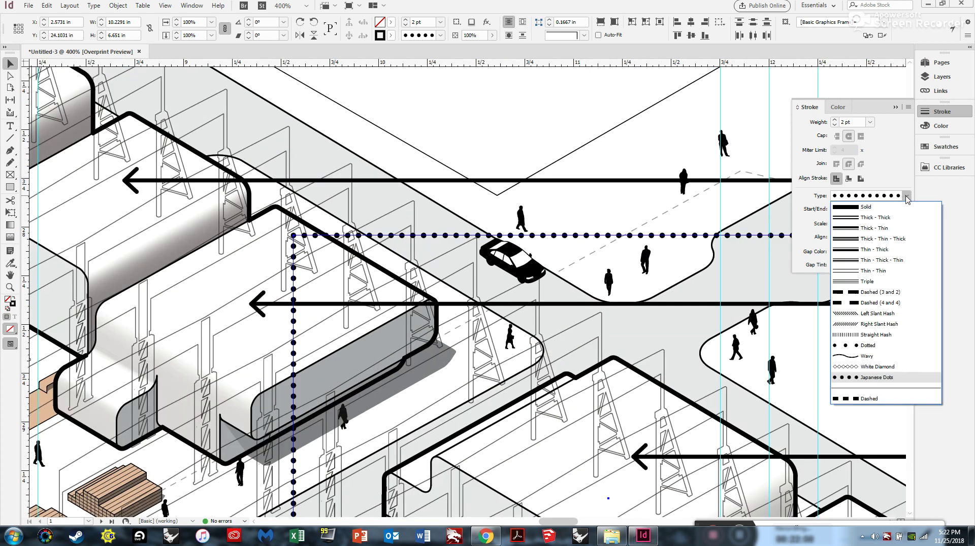
click(864, 382)
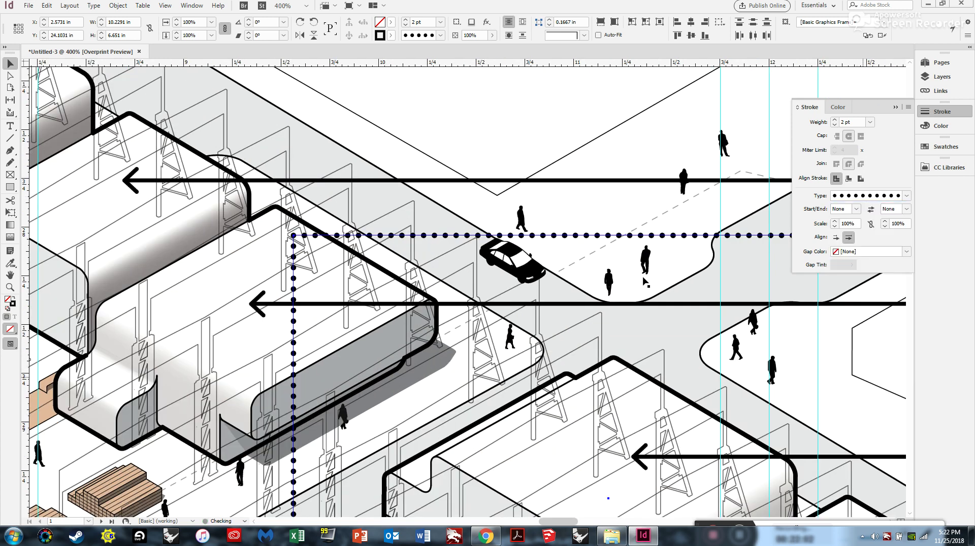
click(870, 122)
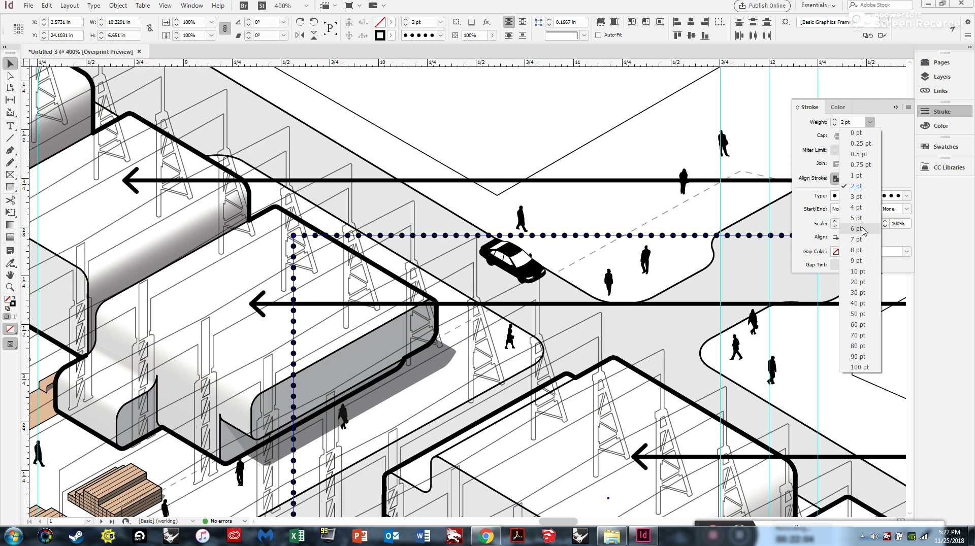
click(859, 196)
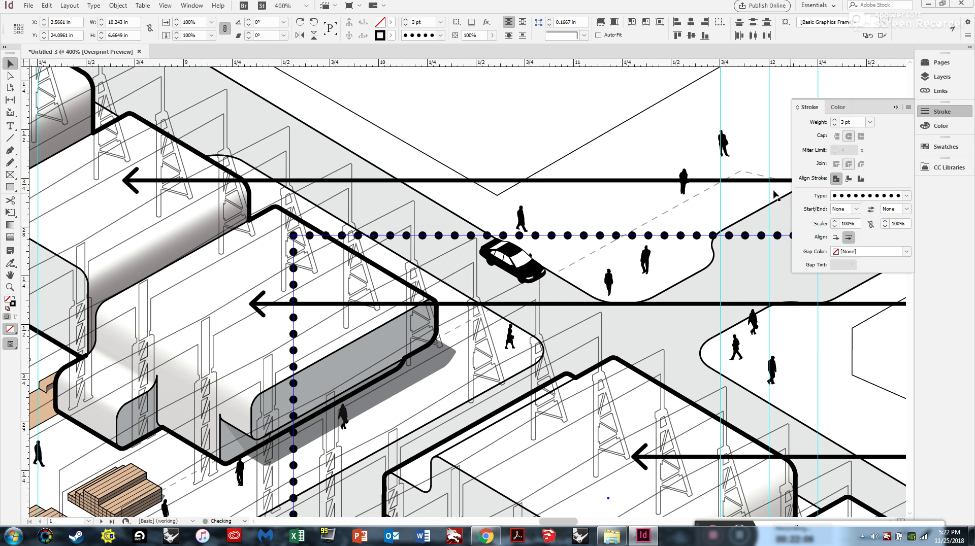
click(477, 117)
scroll(525, 173, down, 6)
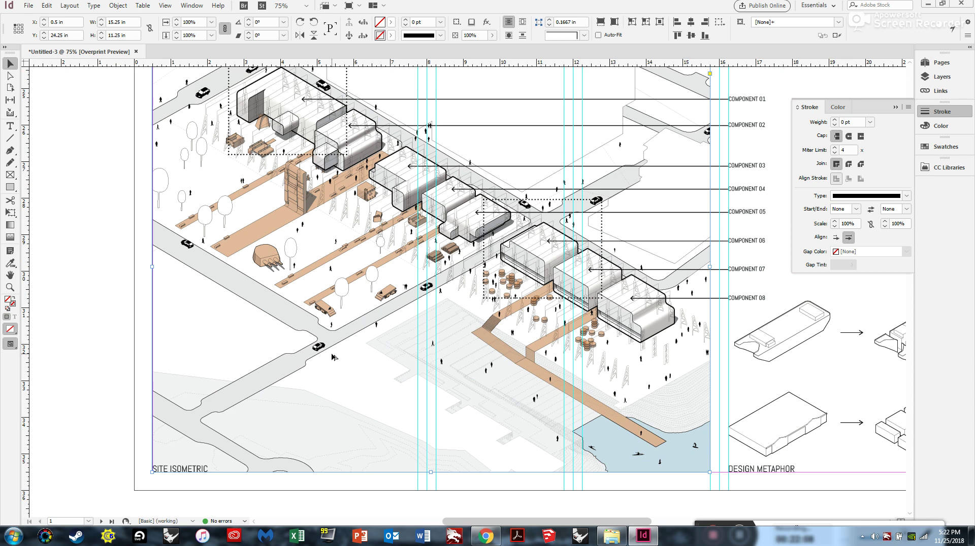
scroll(333, 355, down, 2)
scroll(506, 300, up, 2)
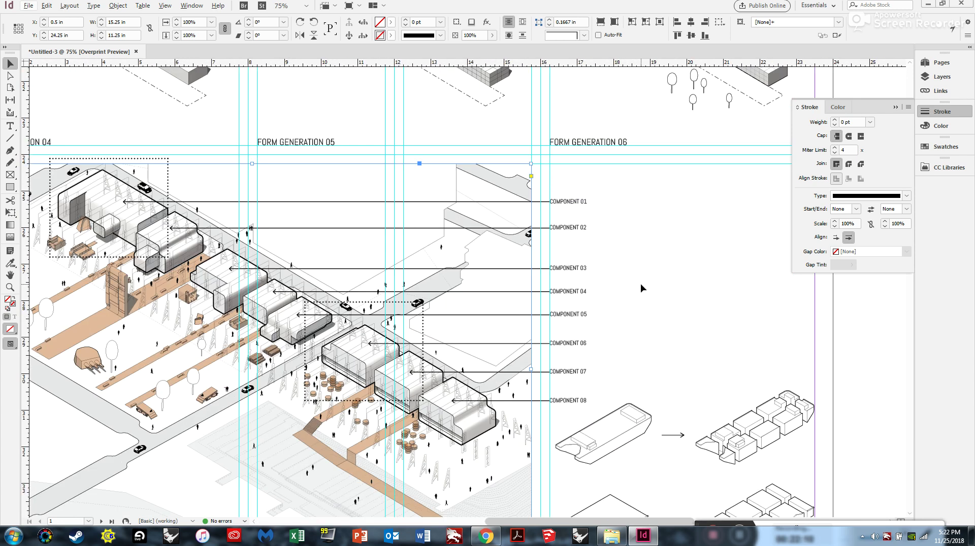
click(641, 256)
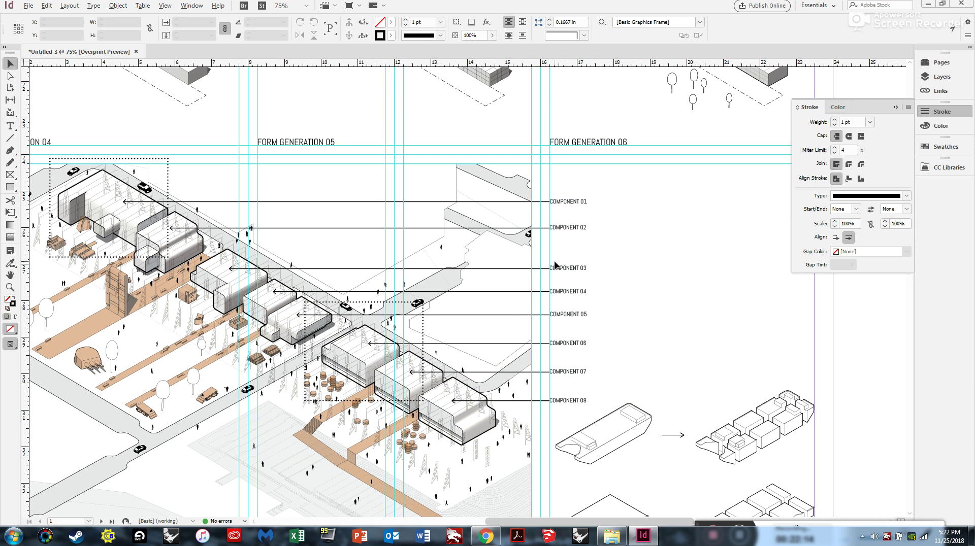
Preview the whole board in full-screen presentation mode and return to the layout
scroll(556, 266, down, 1)
key(shift+w)
click(676, 256)
key(shift+w)
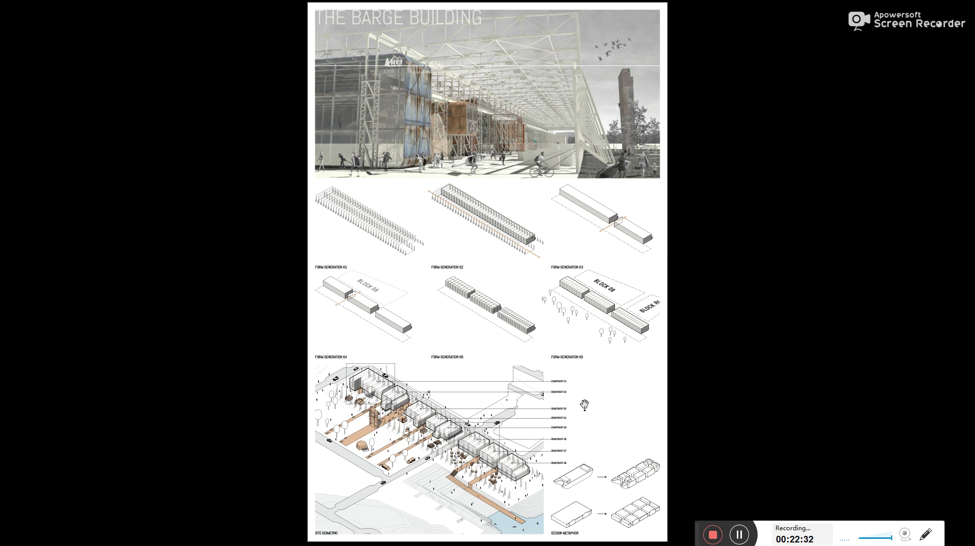
key(Escape)
Examine the site isometric's dotted boxes, component labels and leader lines alongside the form generation diagrams
scroll(489, 203, down, 6)
scroll(490, 203, down, 1)
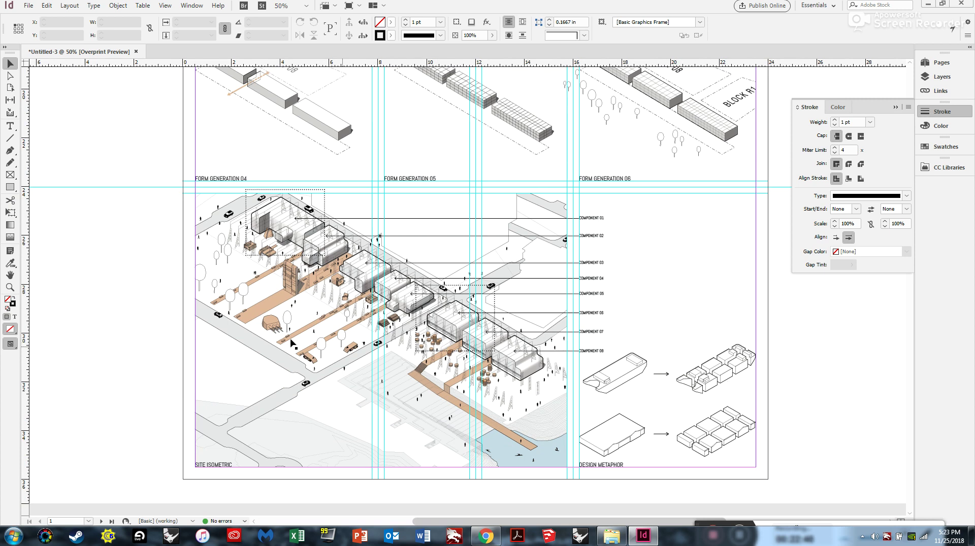
scroll(288, 212, up, 1)
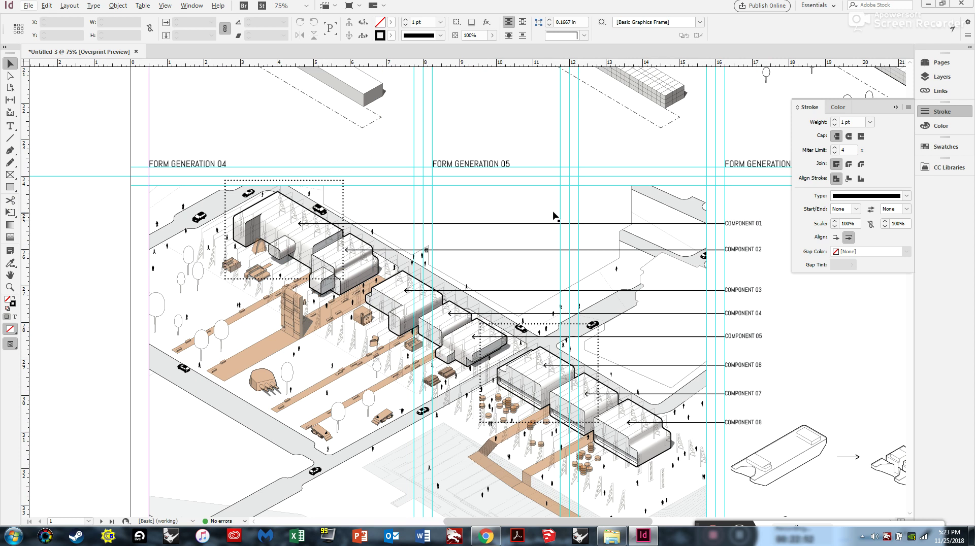
scroll(426, 205, down, 1)
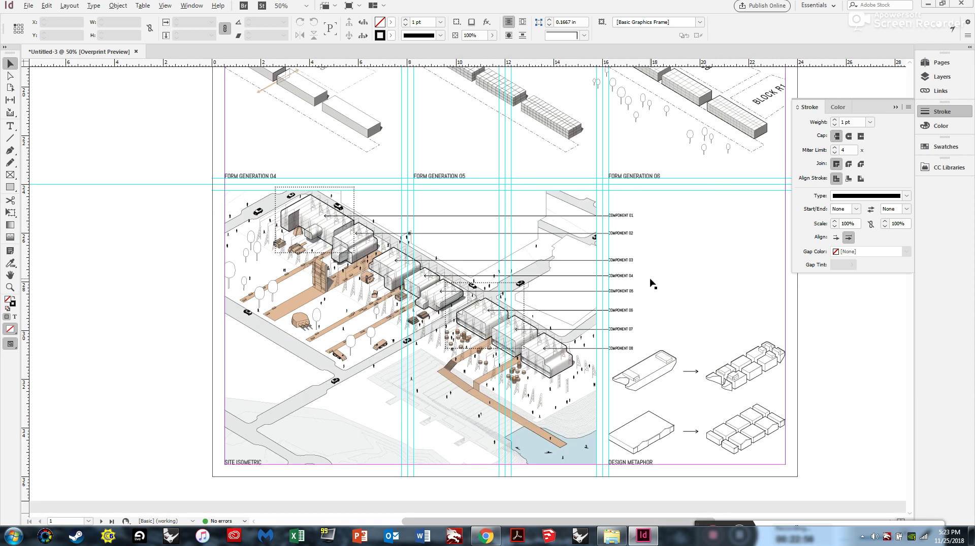
scroll(653, 283, up, 1)
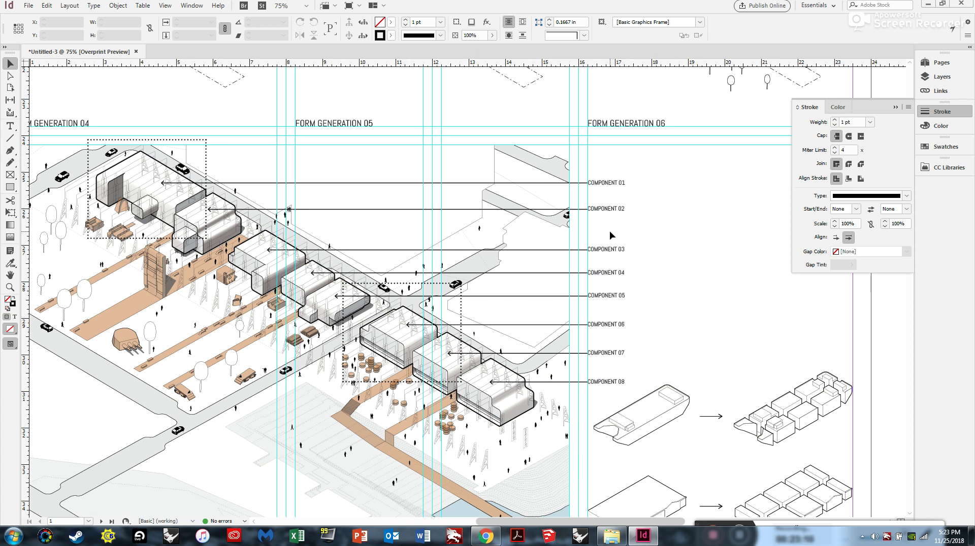
scroll(507, 358, down, 1)
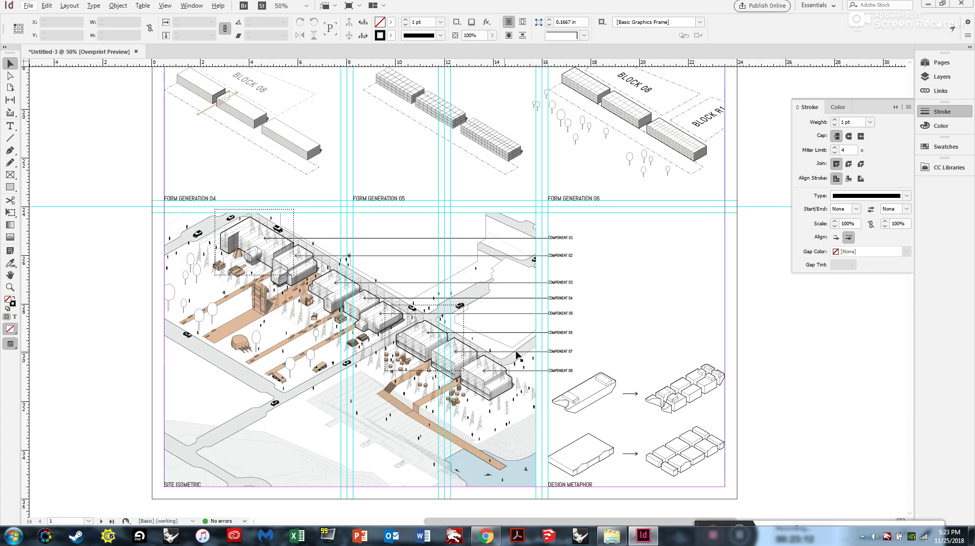
scroll(609, 345, up, 5)
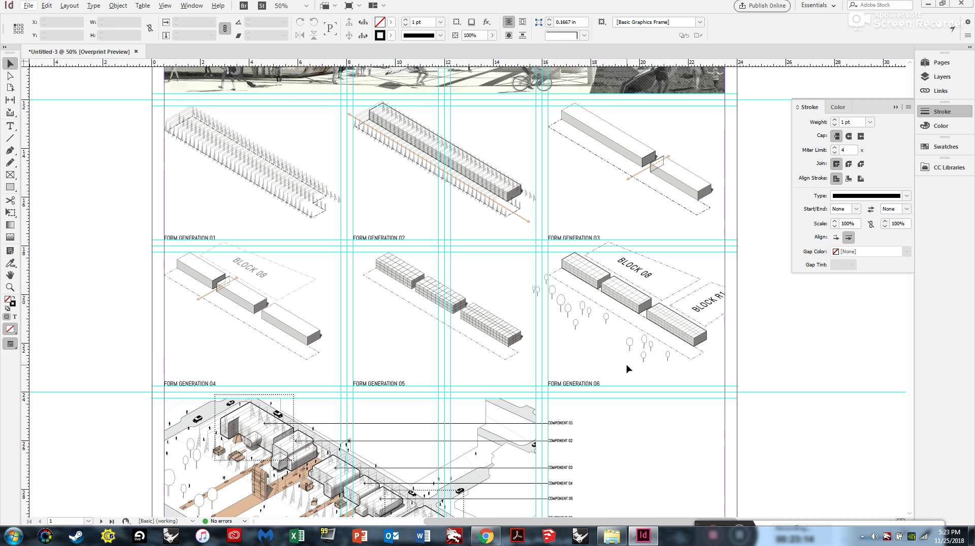
scroll(472, 271, down, 3)
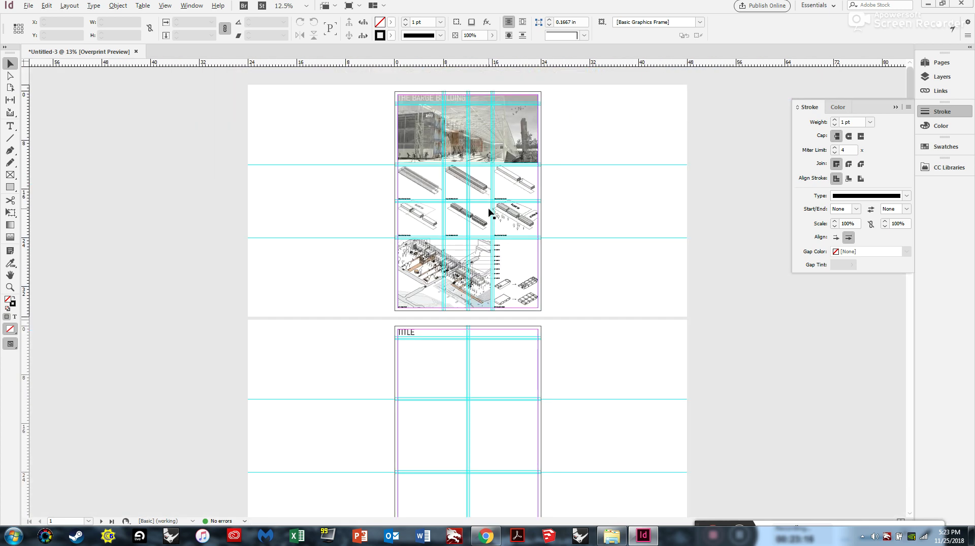
Check board page 1 once more in full-screen presentation mode, return to the layout and collapse the stroke settings
scroll(521, 189, up, 1)
key(shift+w)
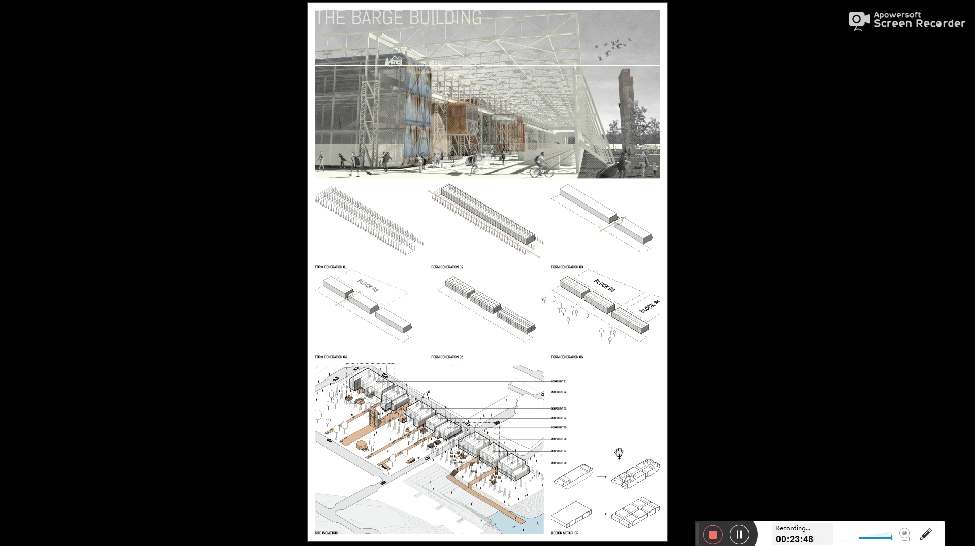
key(Escape)
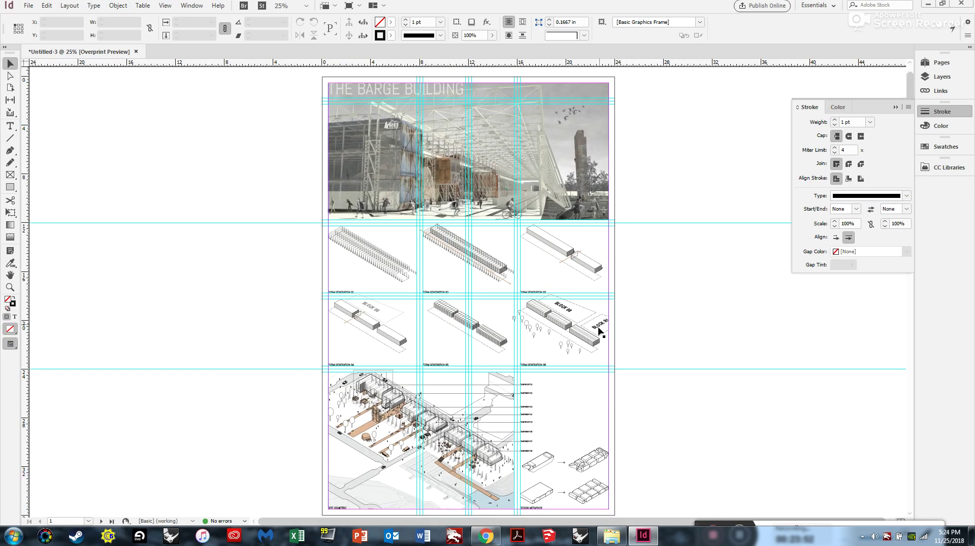
click(895, 107)
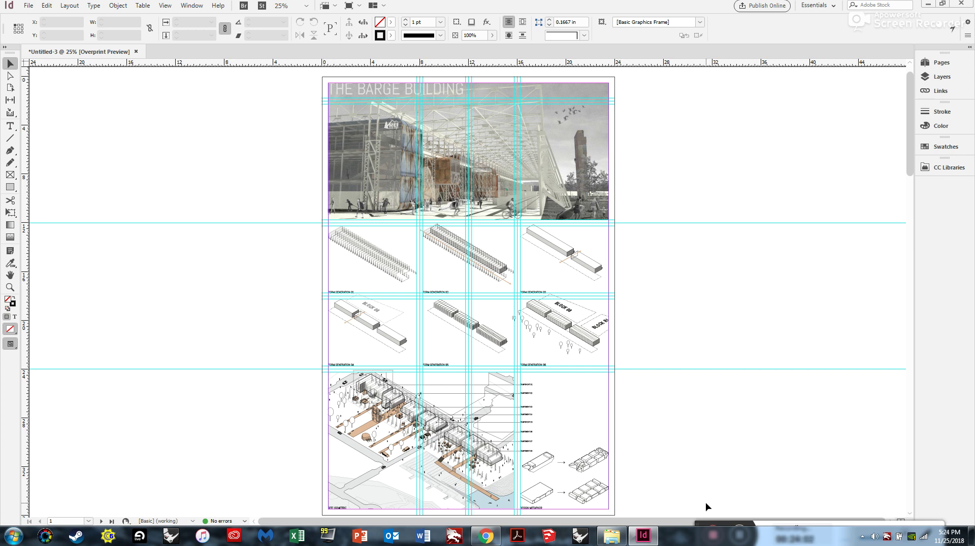
click(700, 523)
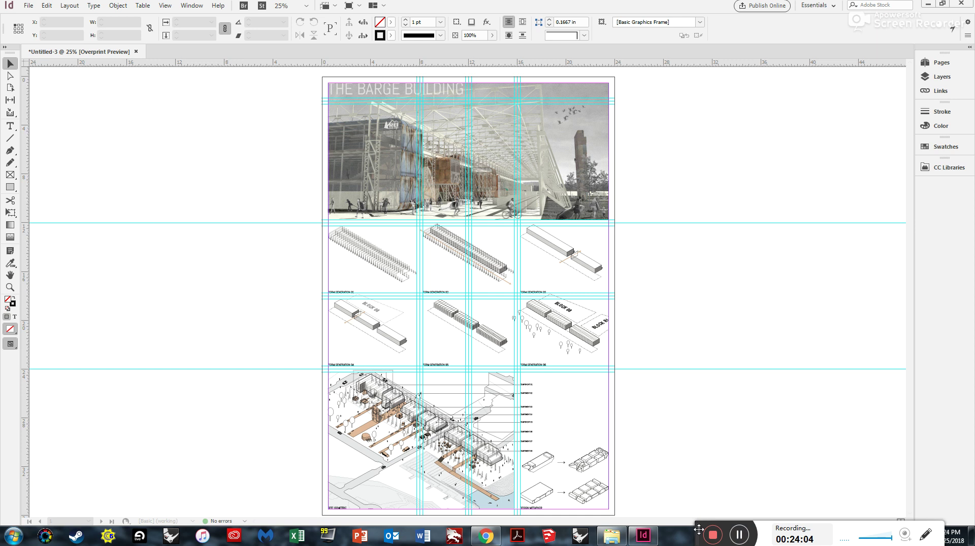